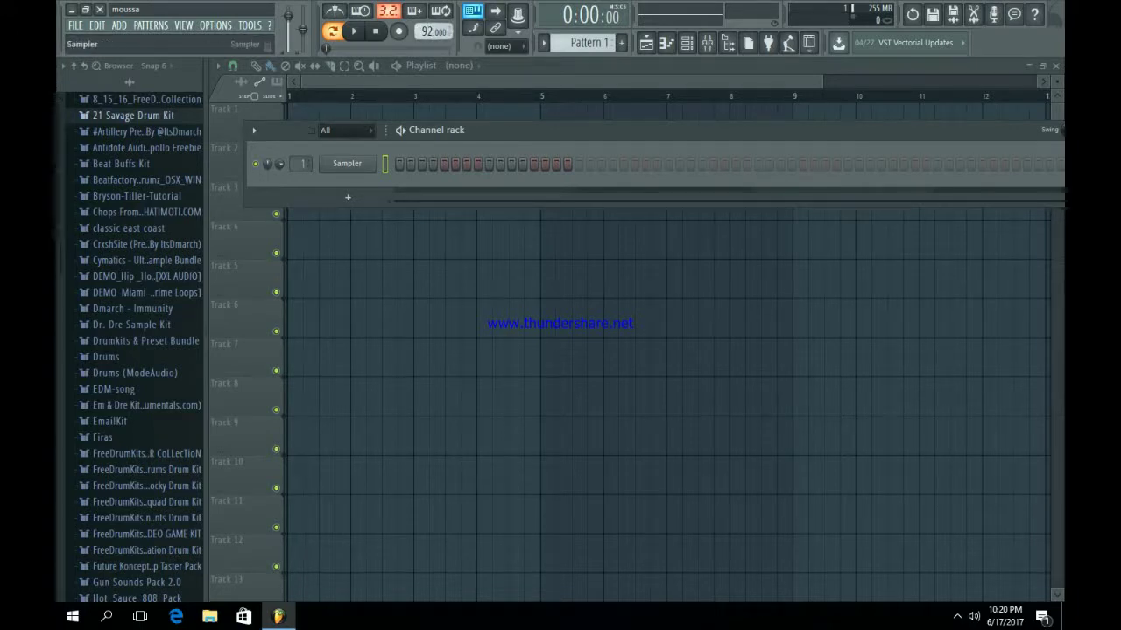
Replace the Sampler channel in the channel rack with the reFX Nexus plugin.
right_click(372, 163)
mouse_move(404, 272)
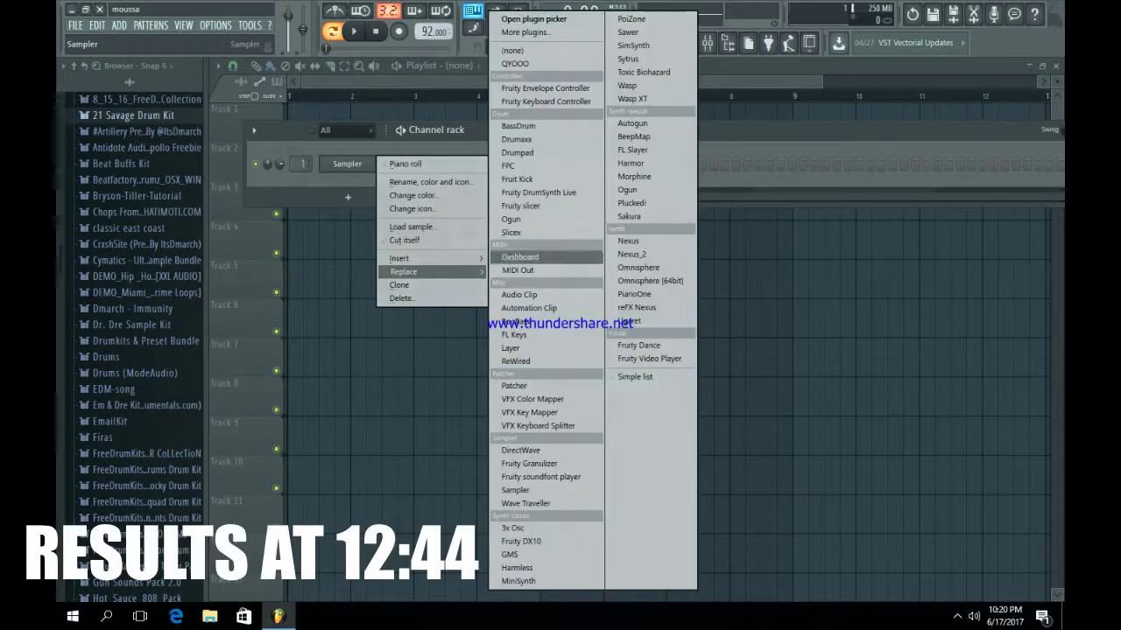
click(636, 308)
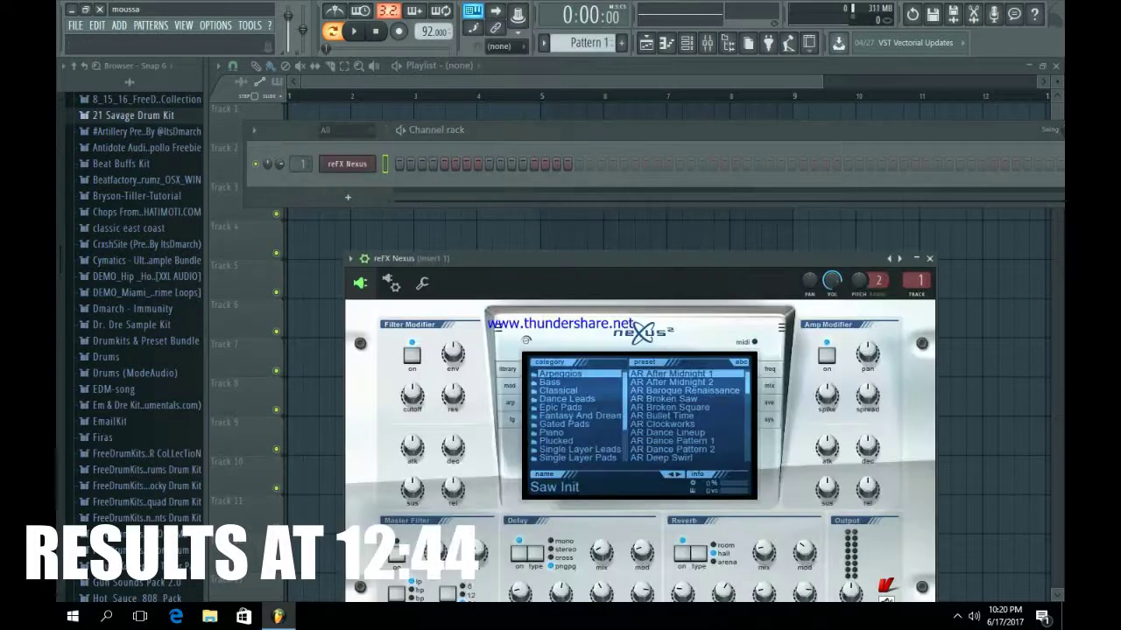
Load the PN Dancepiano 2k7 preset from the Piano category in Nexus and audition its sound.
click(553, 432)
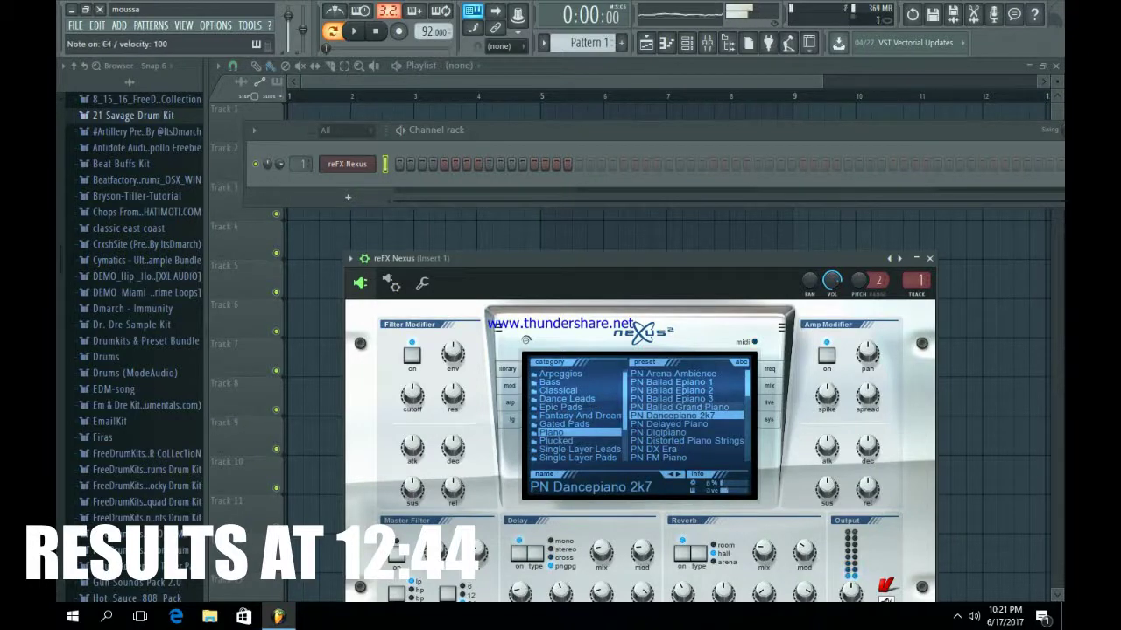
click(679, 408)
click(679, 416)
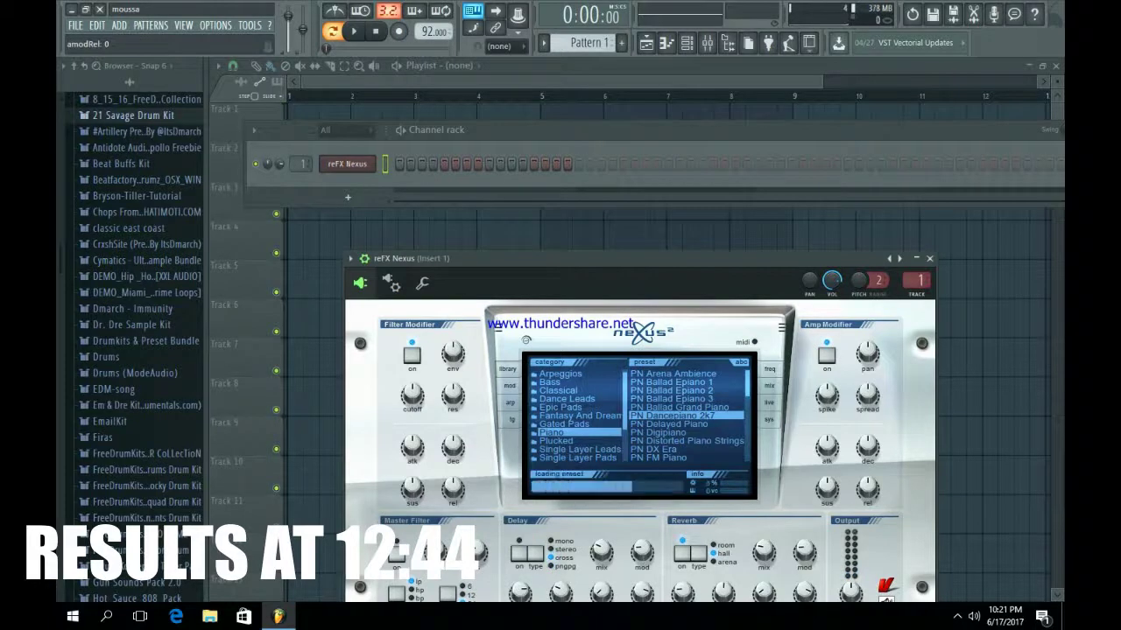
key(b)
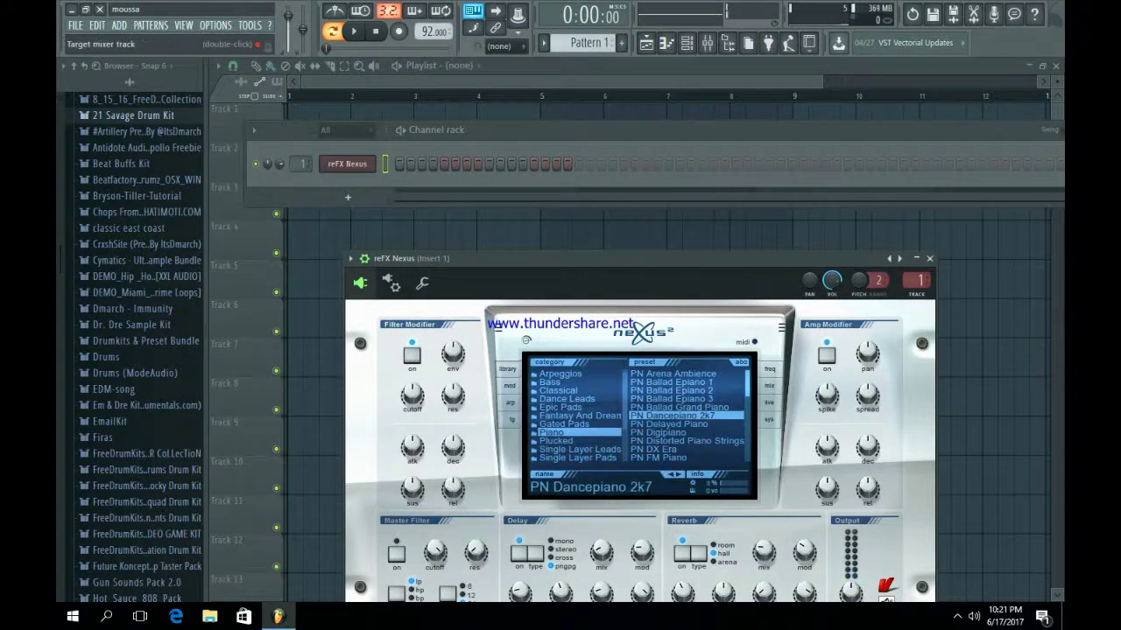
Close the Nexus plugin window and open the piano roll for the reFX Nexus channel.
click(929, 258)
right_click(320, 158)
click(350, 163)
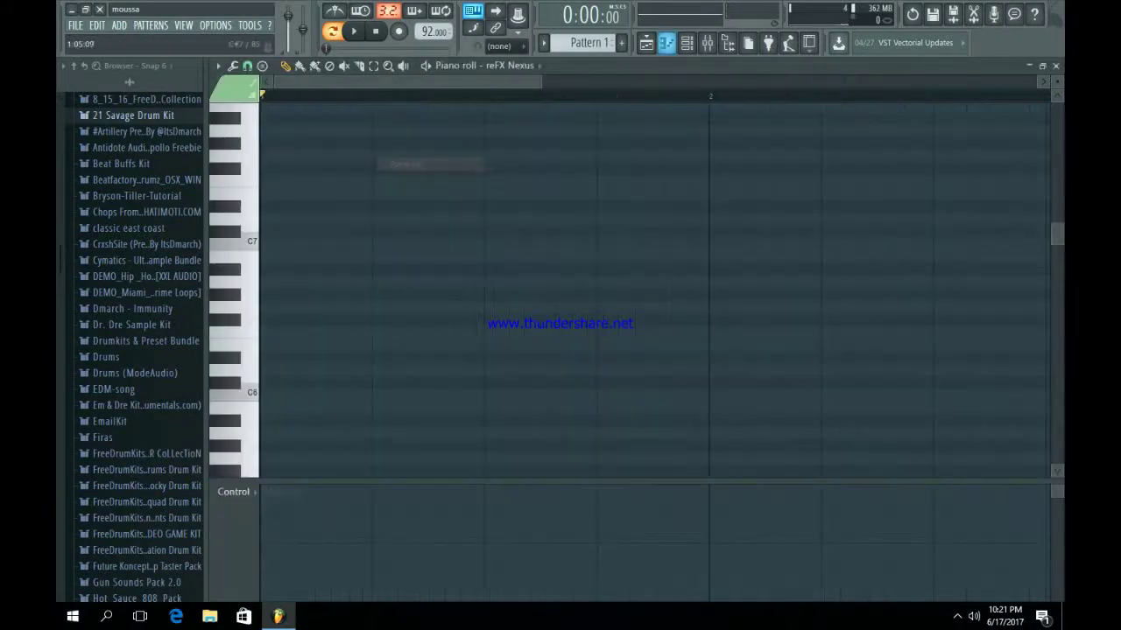
Place an F4 note at the start of bar 1 after trying lower pitches, and delete the trial C4 note.
scroll(560, 289, down, 3)
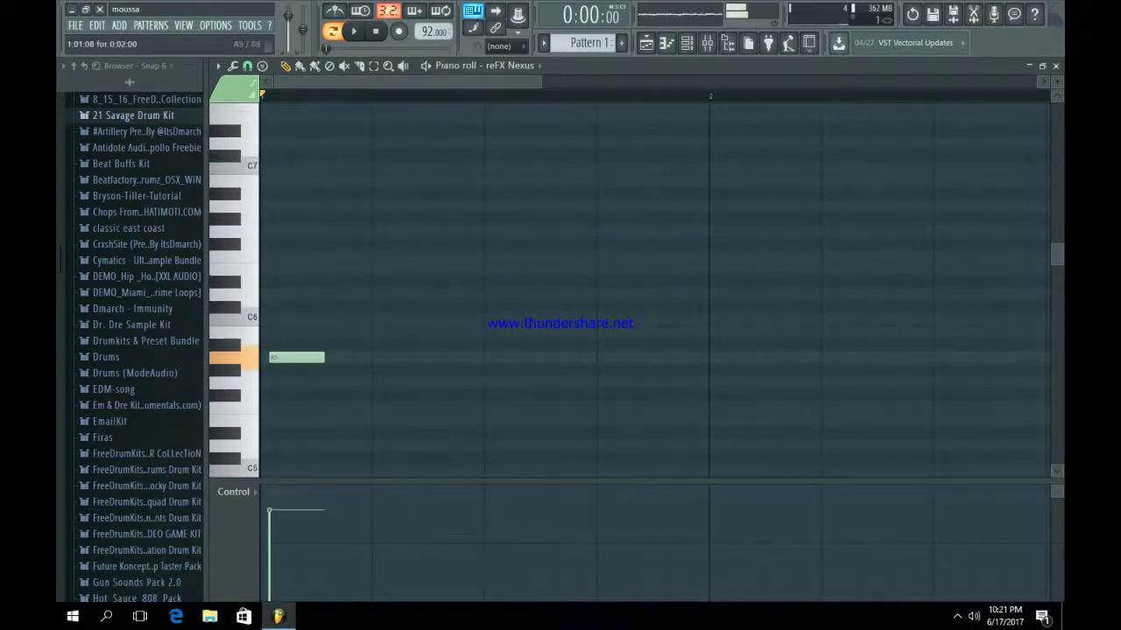
drag(272, 357, 268, 420)
scroll(268, 420, down, 1)
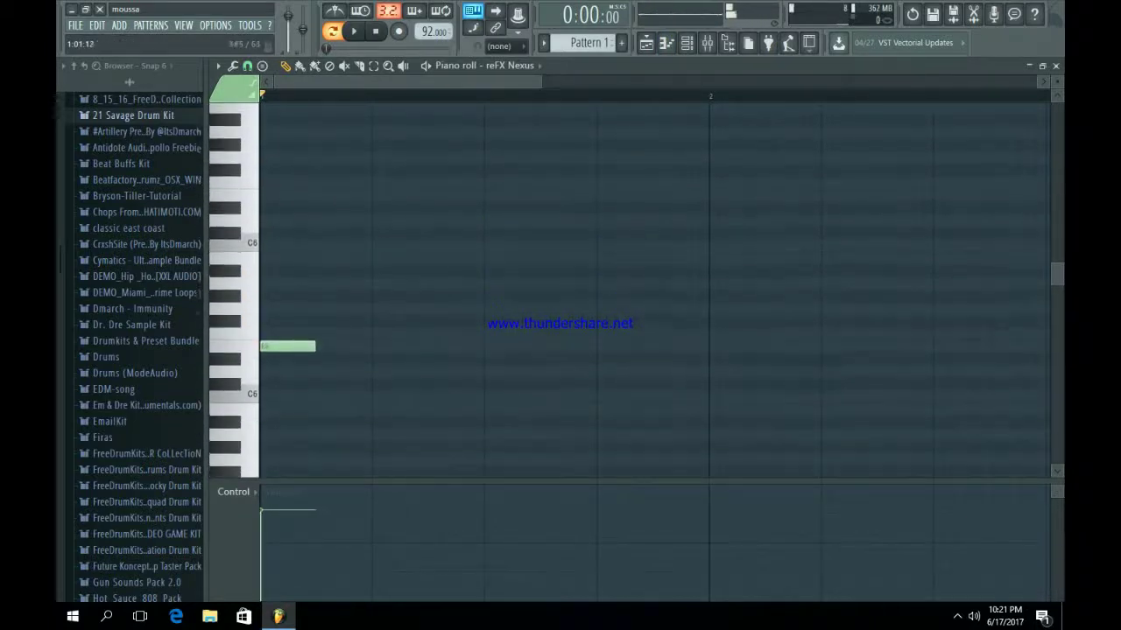
drag(268, 344, 268, 460)
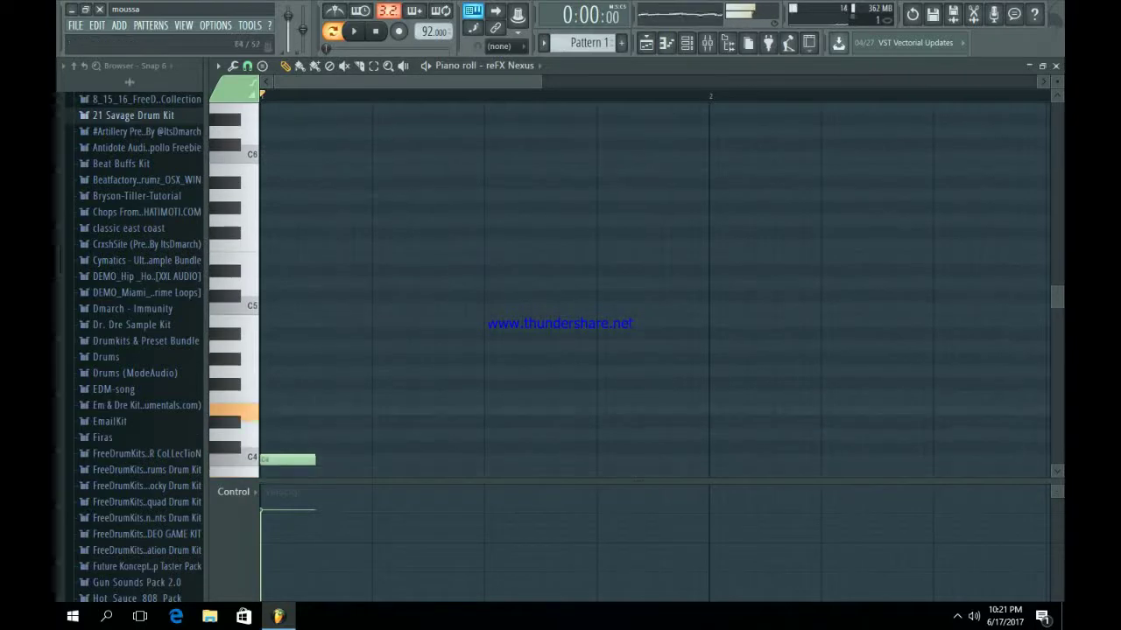
click(268, 410)
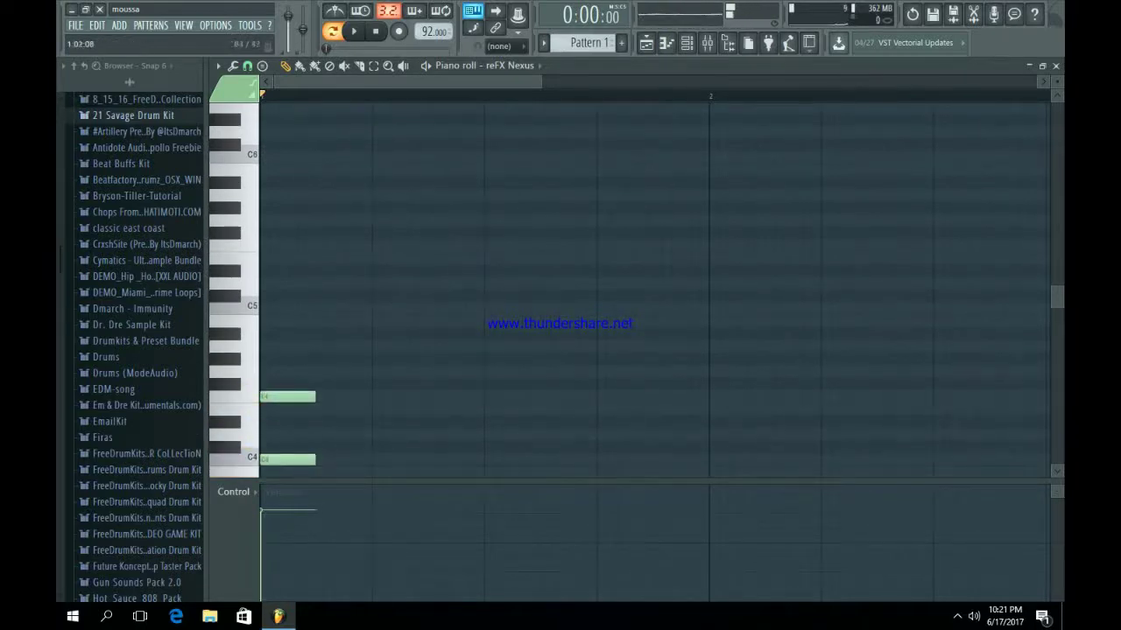
right_click(287, 459)
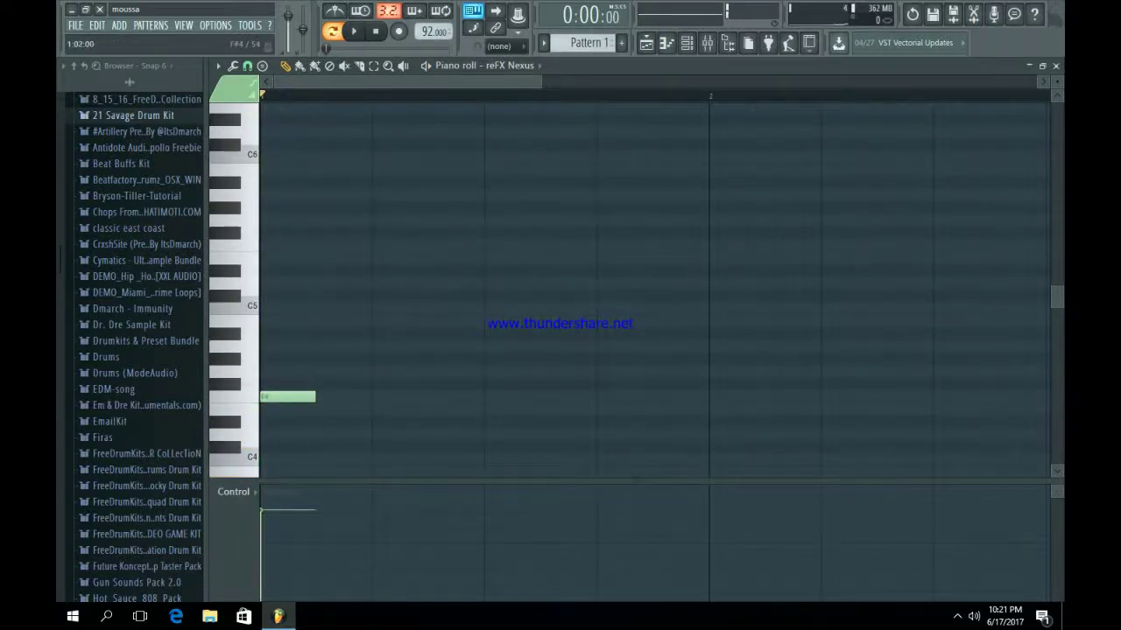
Build a rising F4, F#4, G4 run at the start of bar 1, with F4 shortened to one step, and audition it.
click(302, 384)
click(311, 371)
key(space)
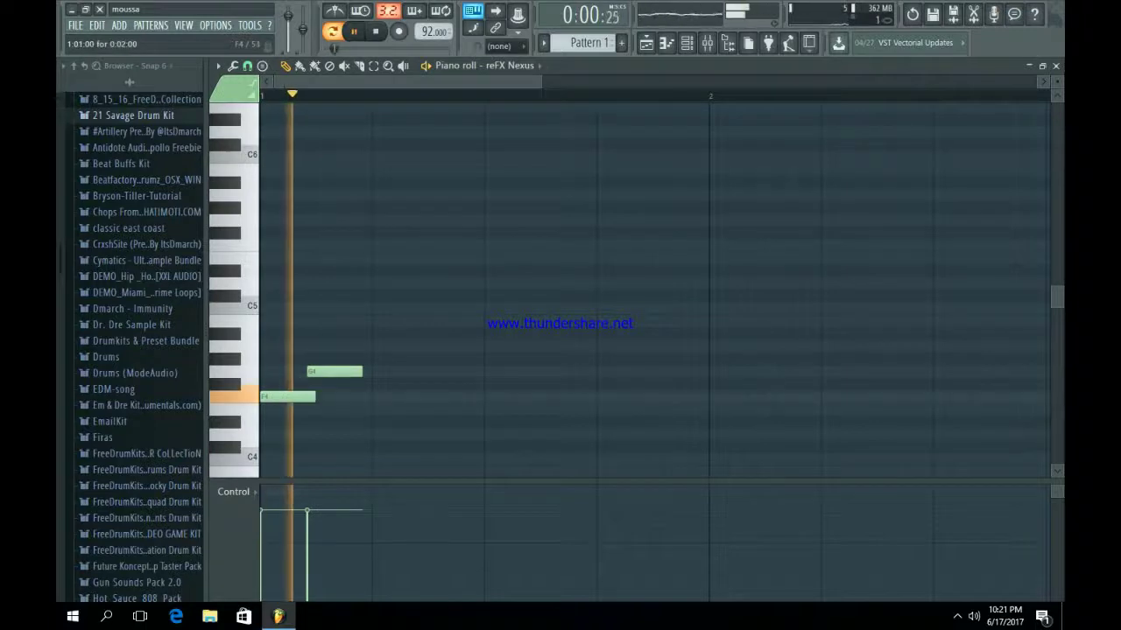
key(space)
drag(314, 397, 309, 397)
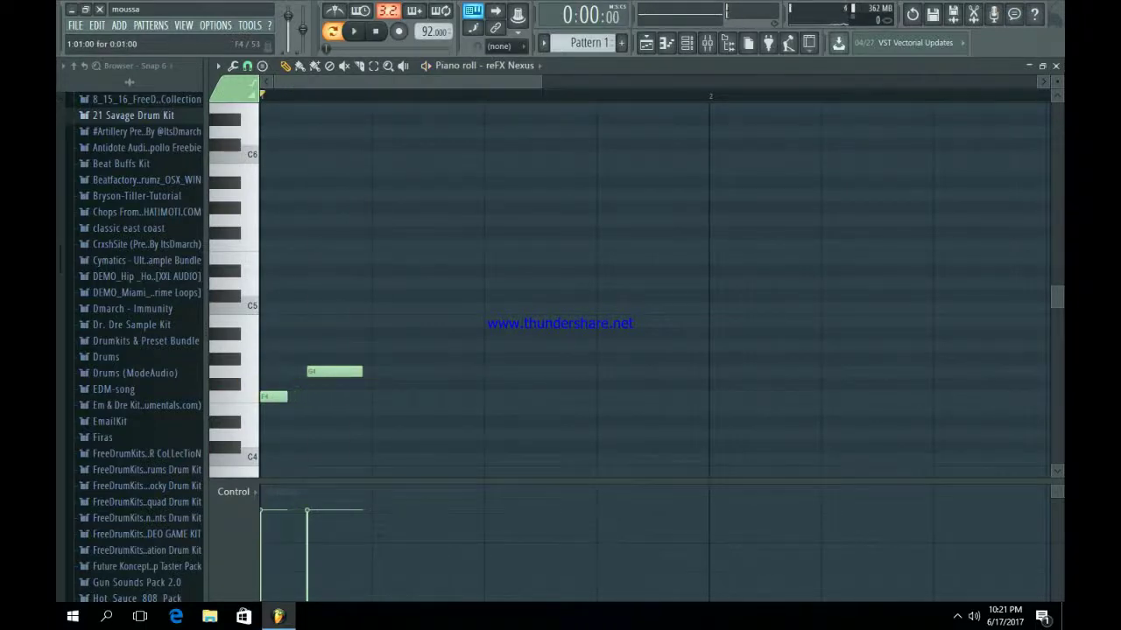
key(space)
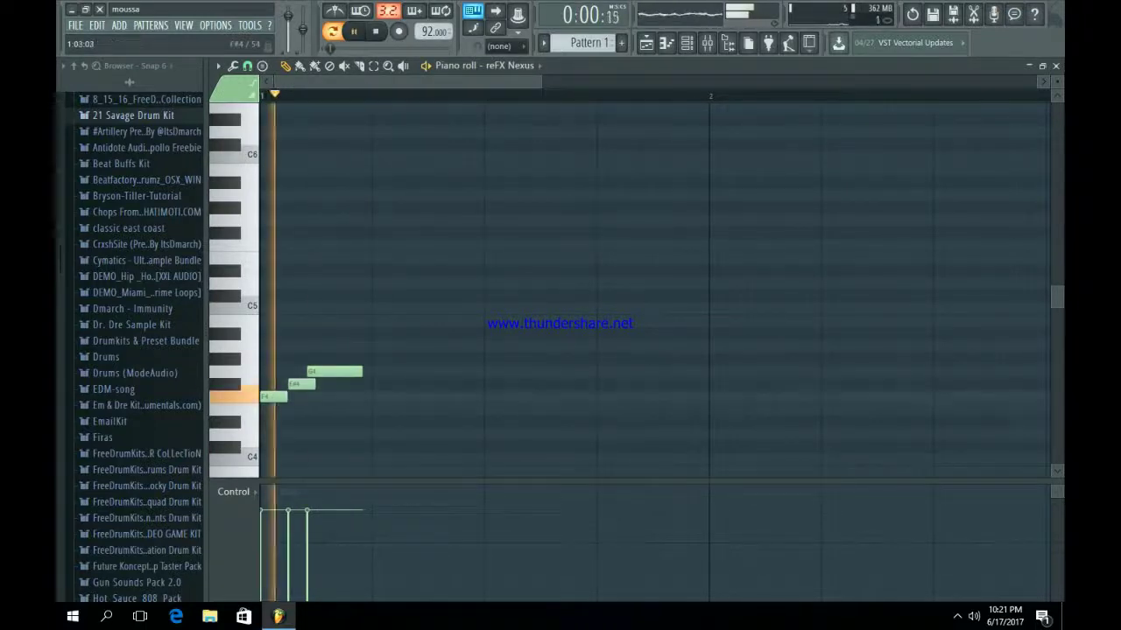
key(space)
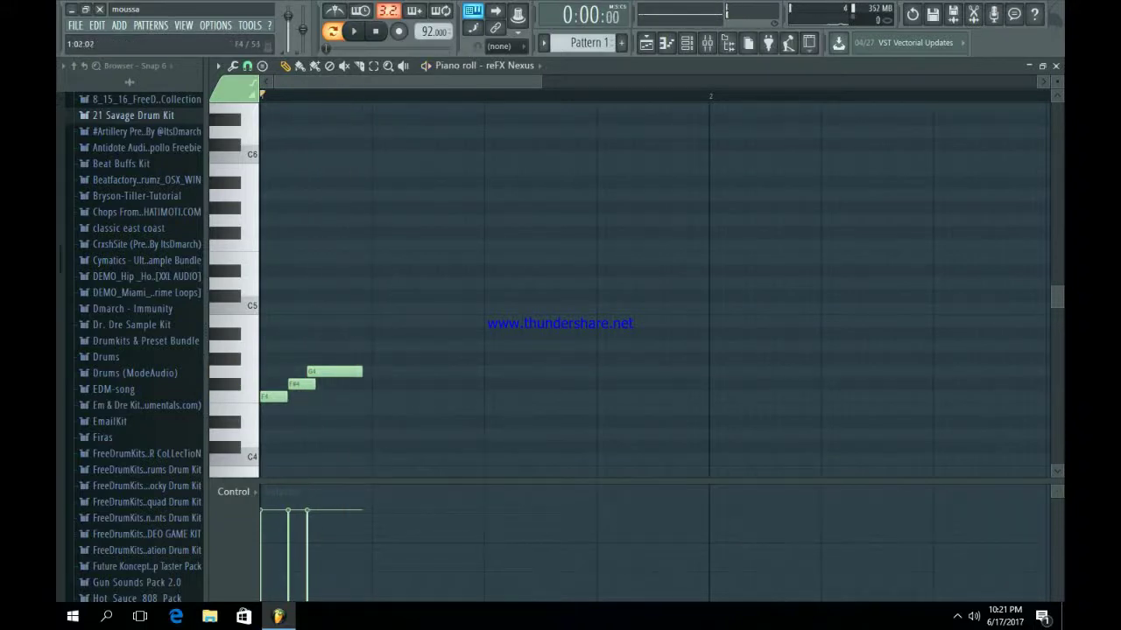
Move the F4, F#4, G4 run to the end of bar 1 and shift its F4 slightly earlier.
drag(261, 365, 729, 383)
ctrl+click(729, 383)
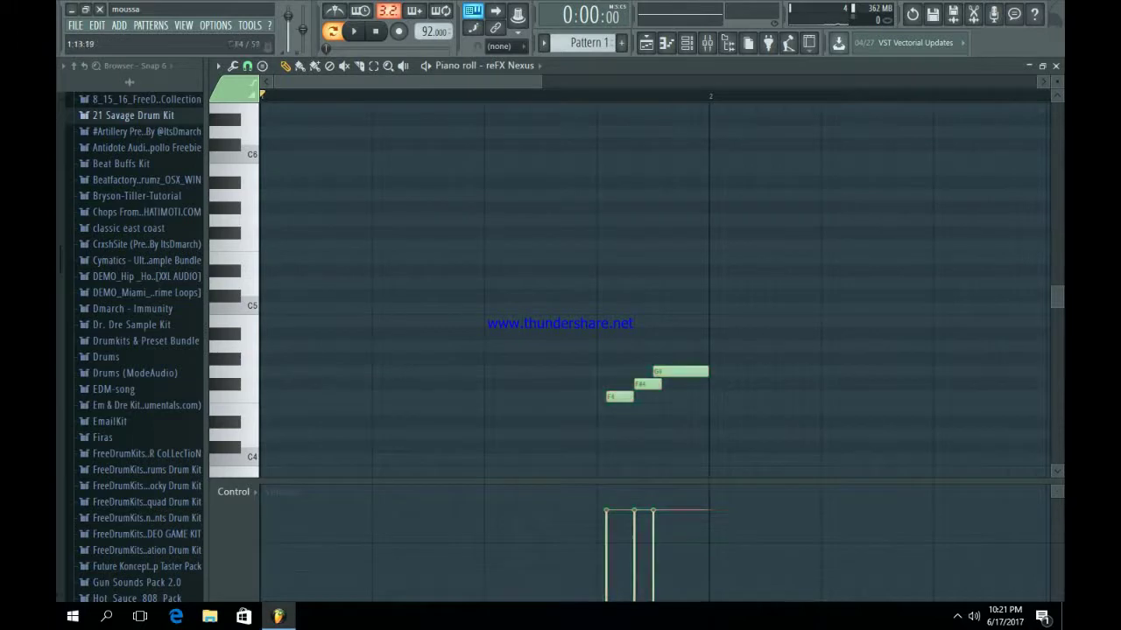
drag(619, 396, 586, 396)
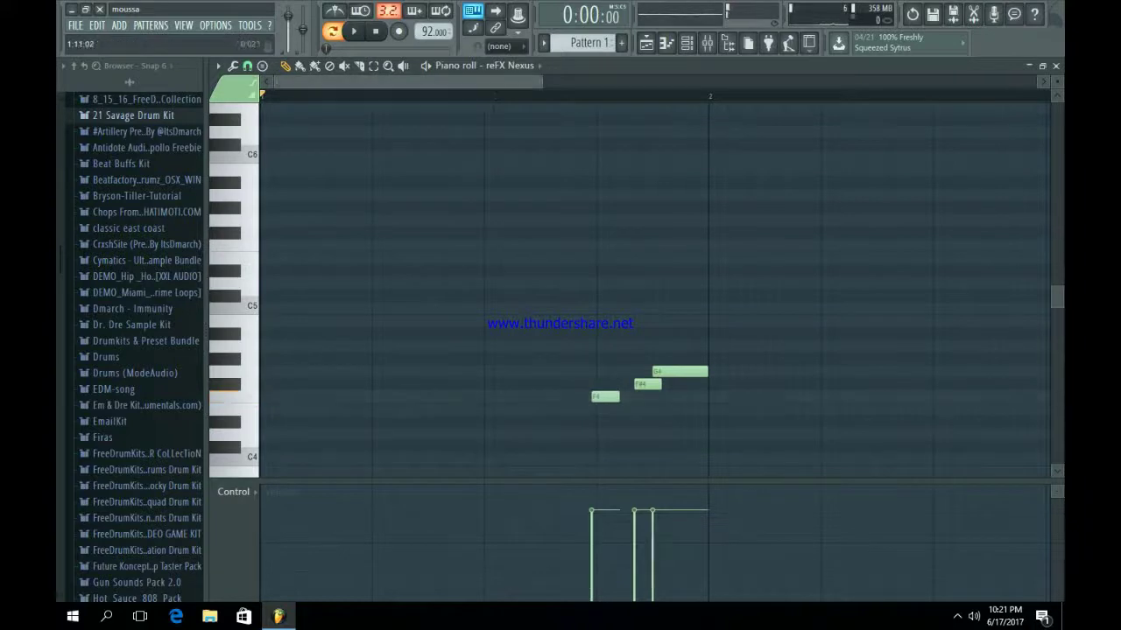
Replace the run's F4 with a one-step F4 placed earlier, around step 10 of bar 1, and play the pattern.
drag(540, 82, 1014, 82)
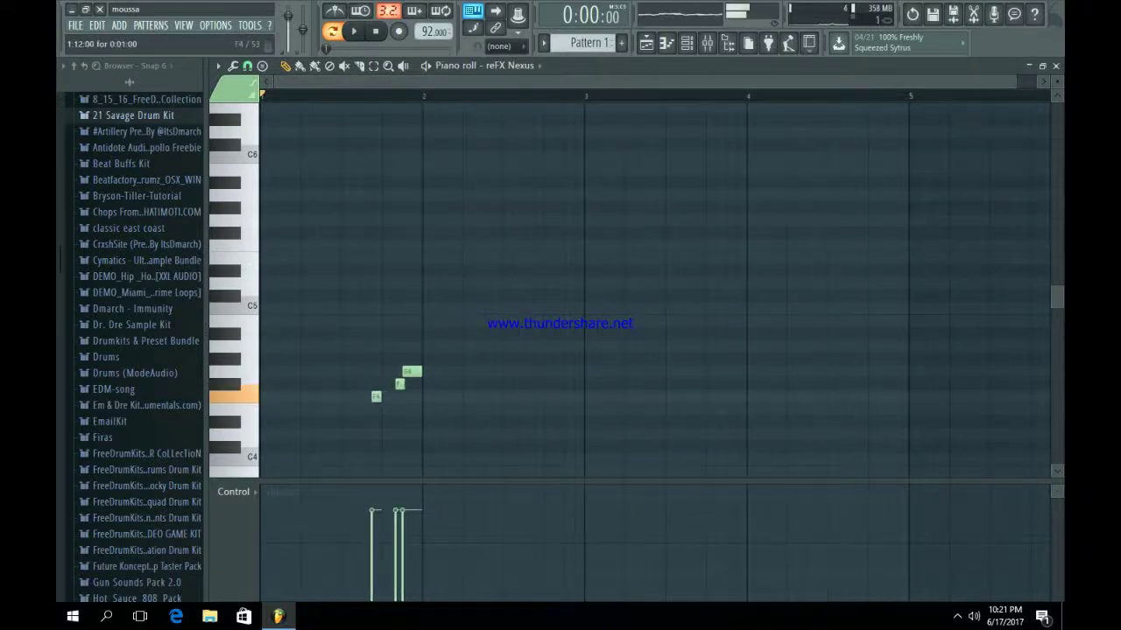
drag(375, 397, 376, 396)
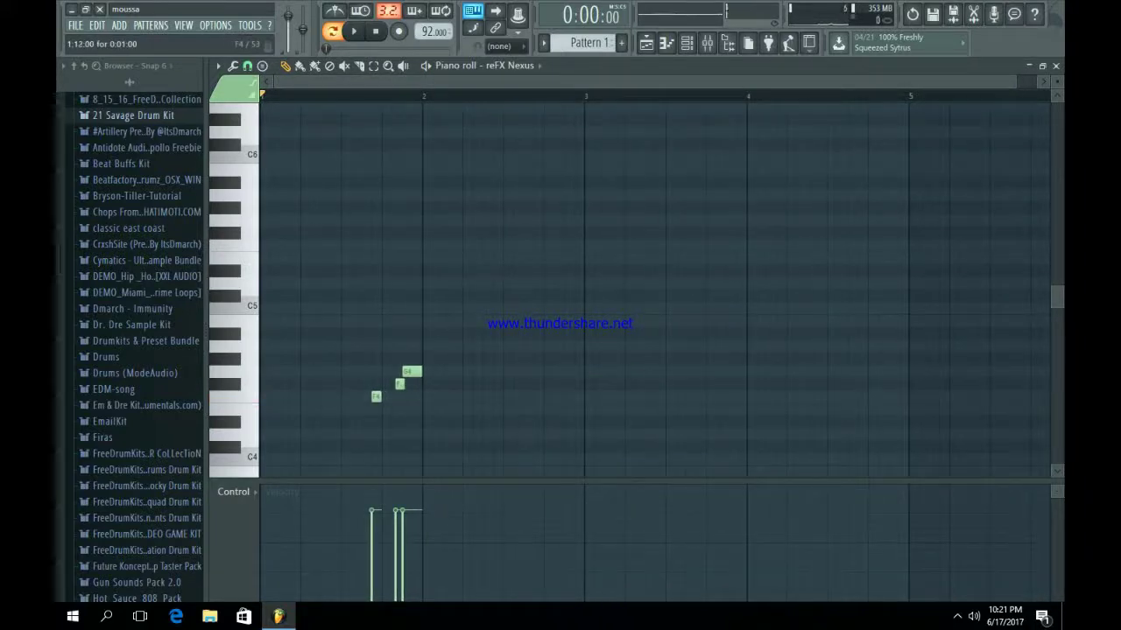
right_click(376, 396)
key(space)
key(space)
key(space)
click(357, 397)
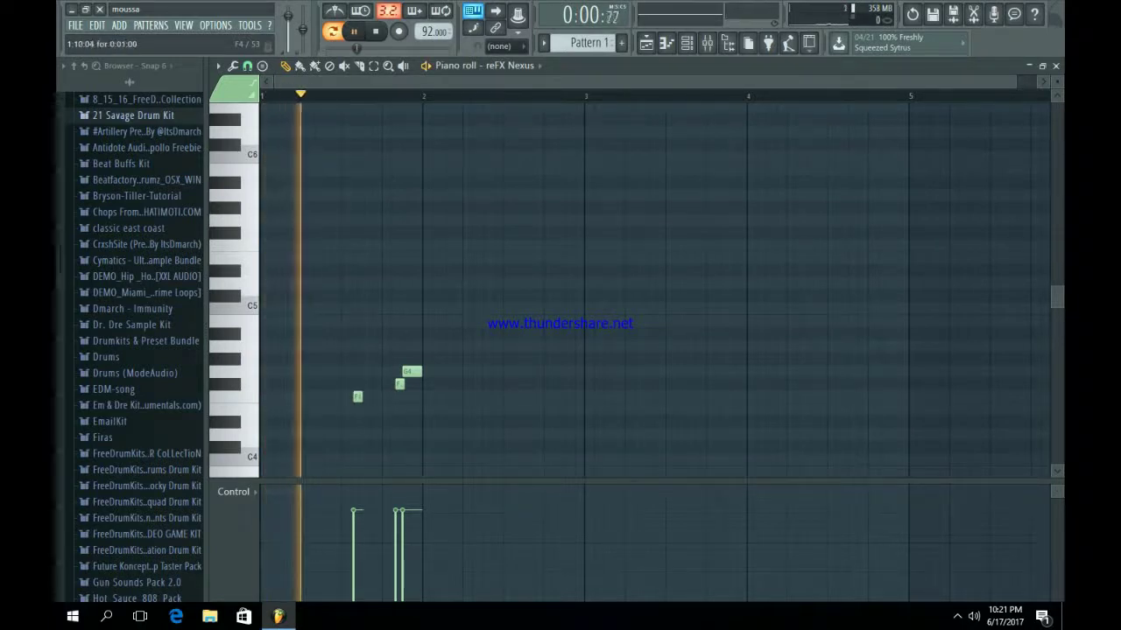
Lengthen F4 until it meets F#4 and extend G4 to the end of bar 1, then play the pattern back.
key(space)
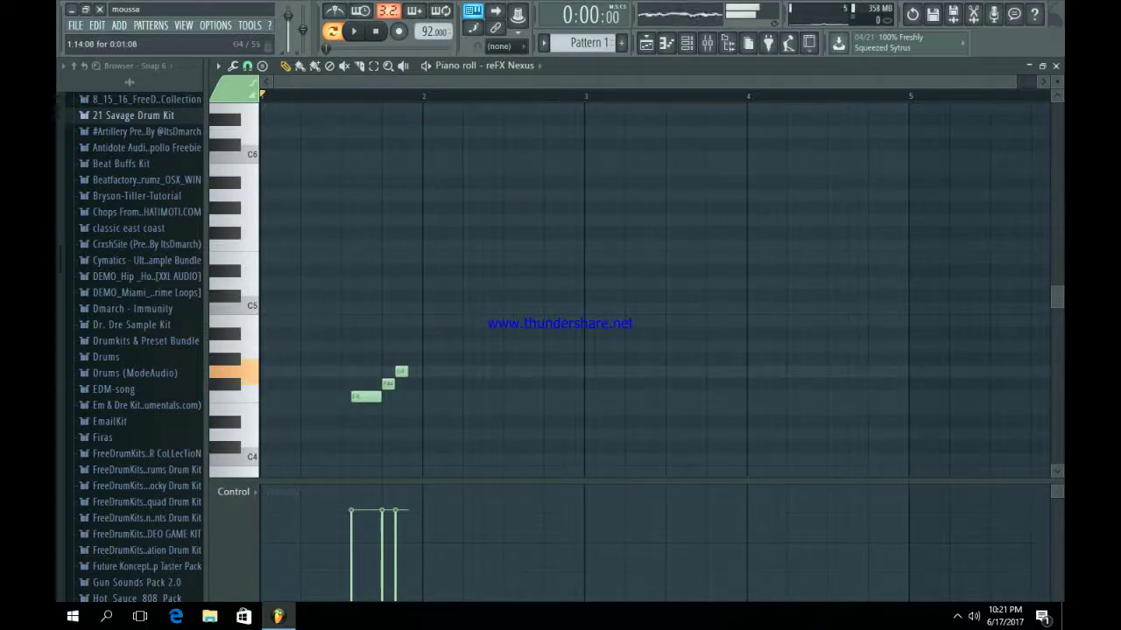
key(space)
drag(404, 372, 422, 372)
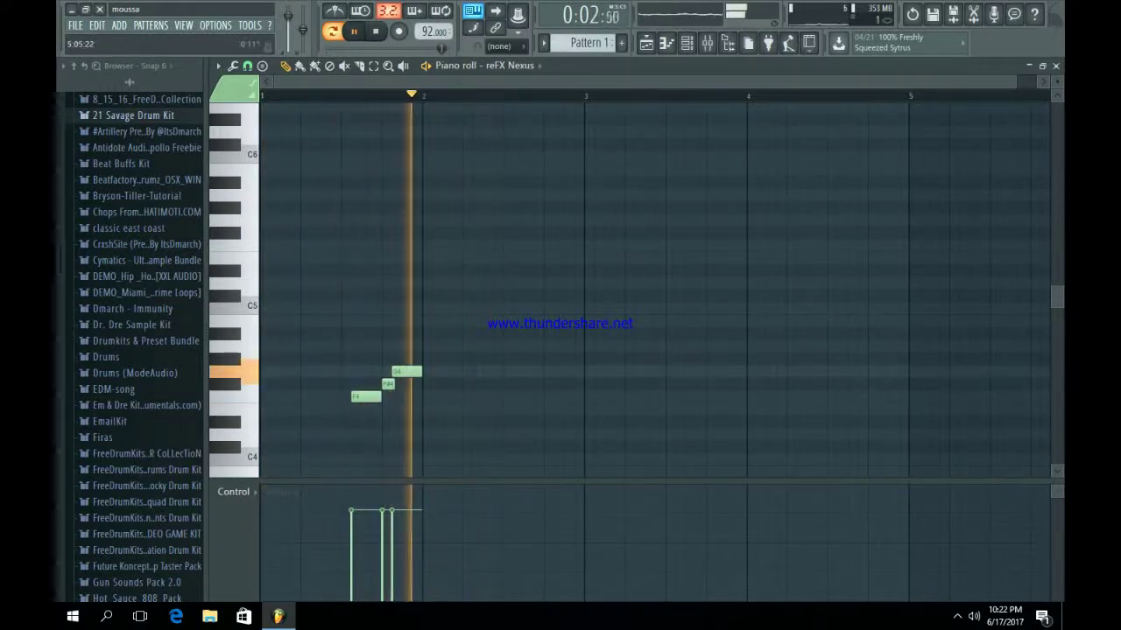
drag(1015, 82, 622, 82)
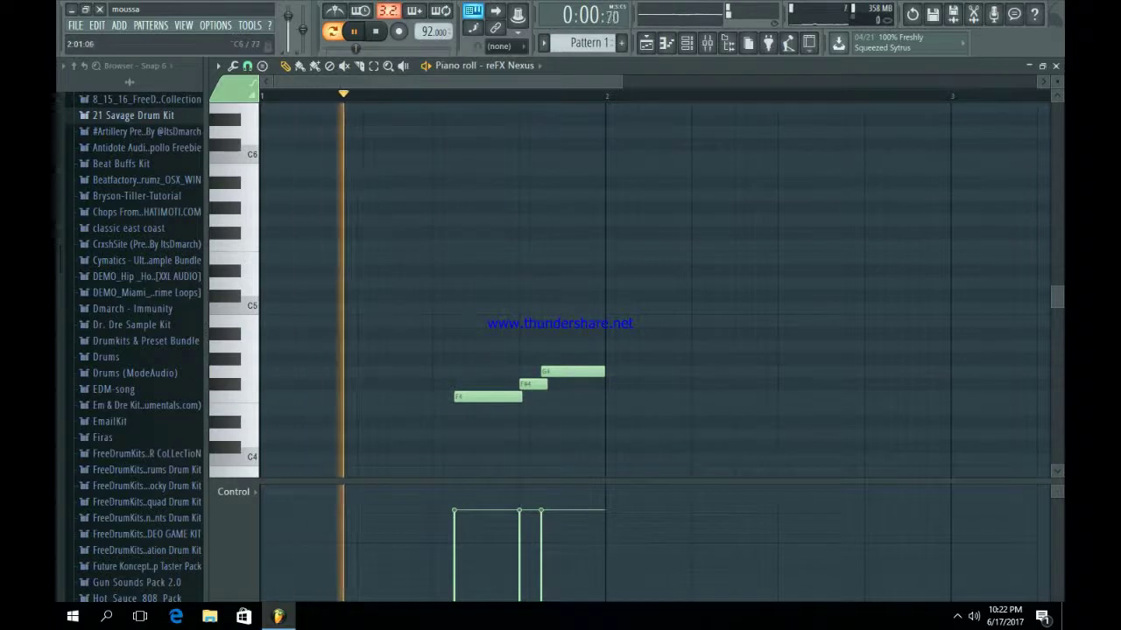
key(space)
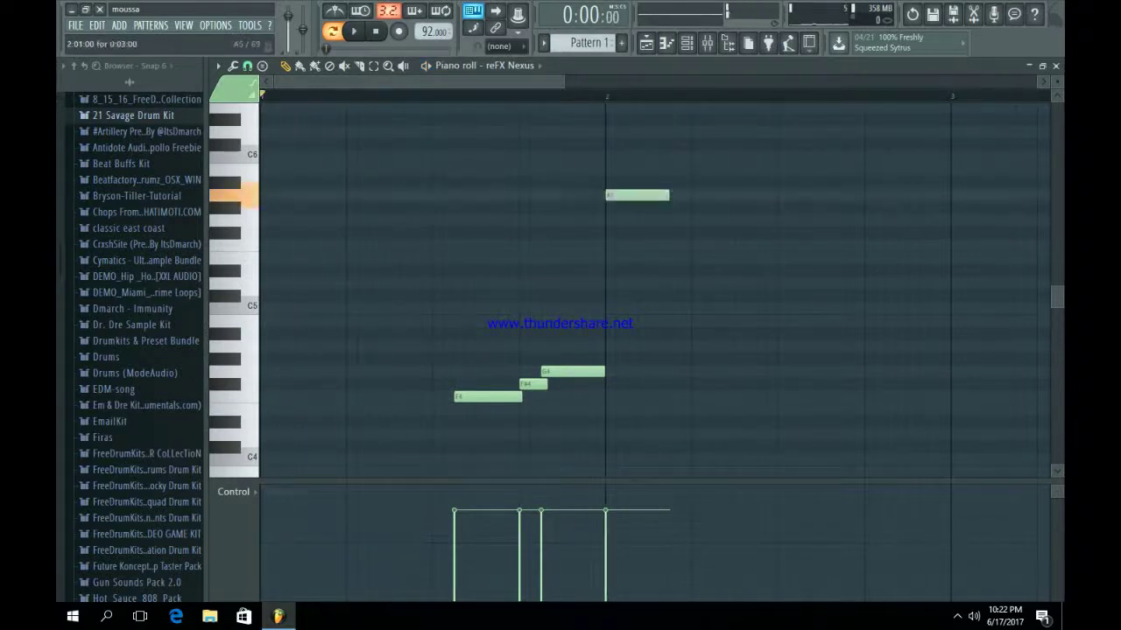
Add four one-step G6 notes on every other step from the start of bar 2.
drag(616, 195, 624, 160)
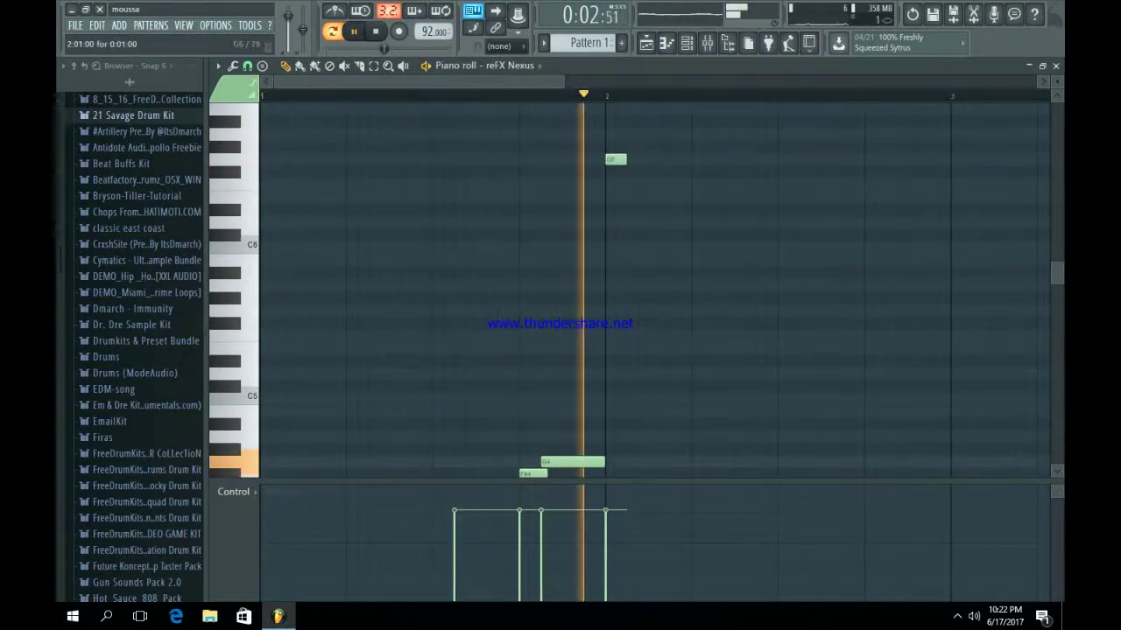
key(space)
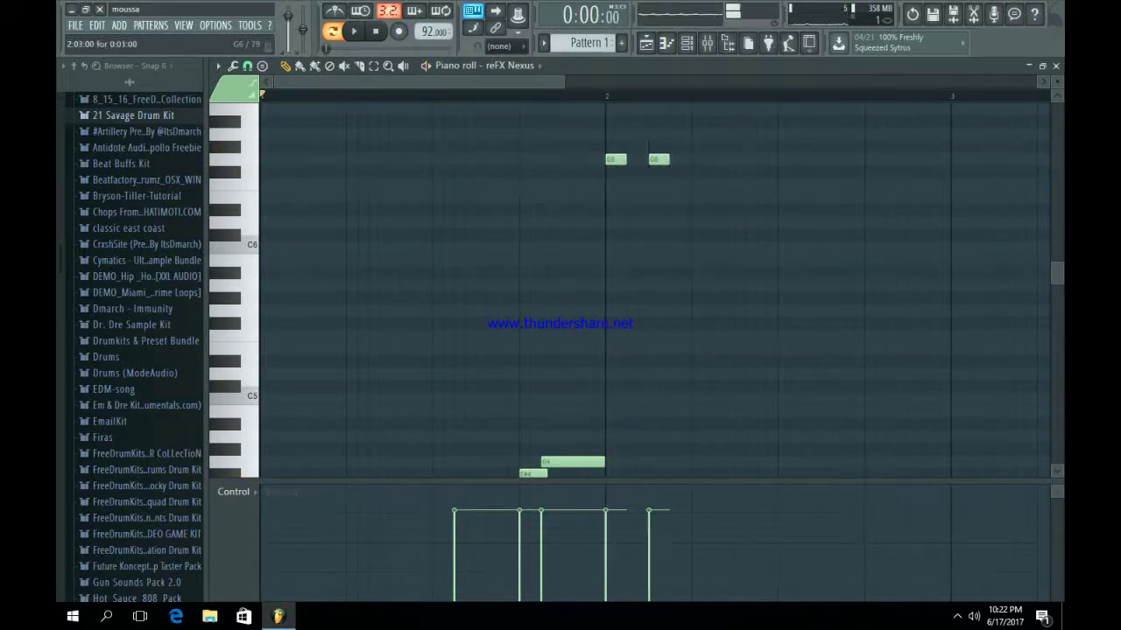
key(space)
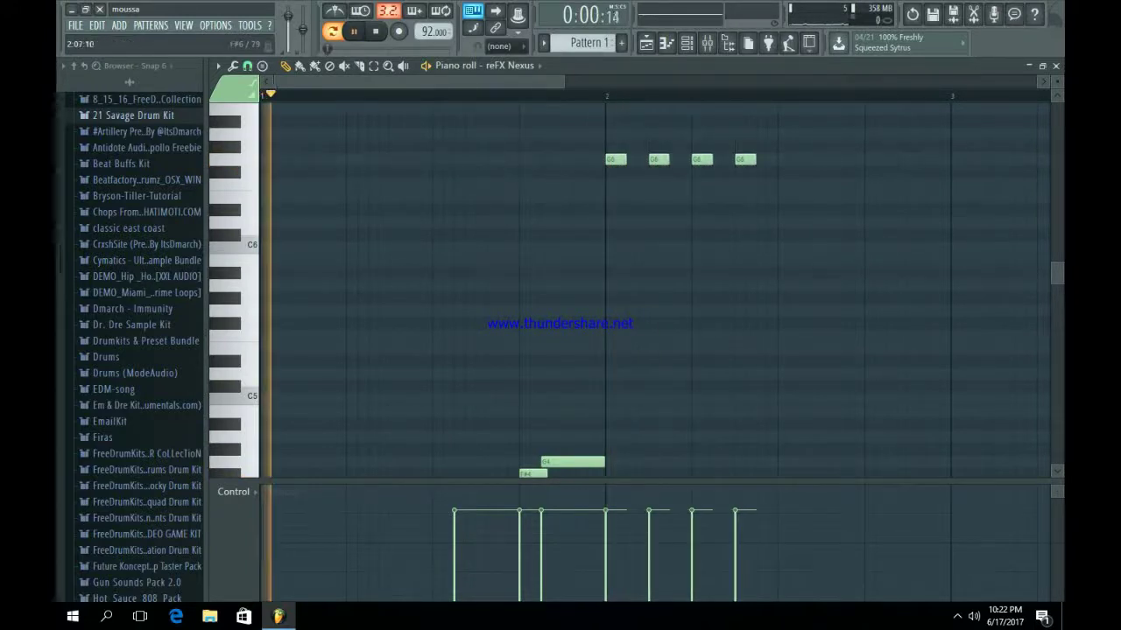
Shift the F4, F#4, G4 run one step later and trim G4 to end at the start of bar 2.
scroll(613, 289, down, 3)
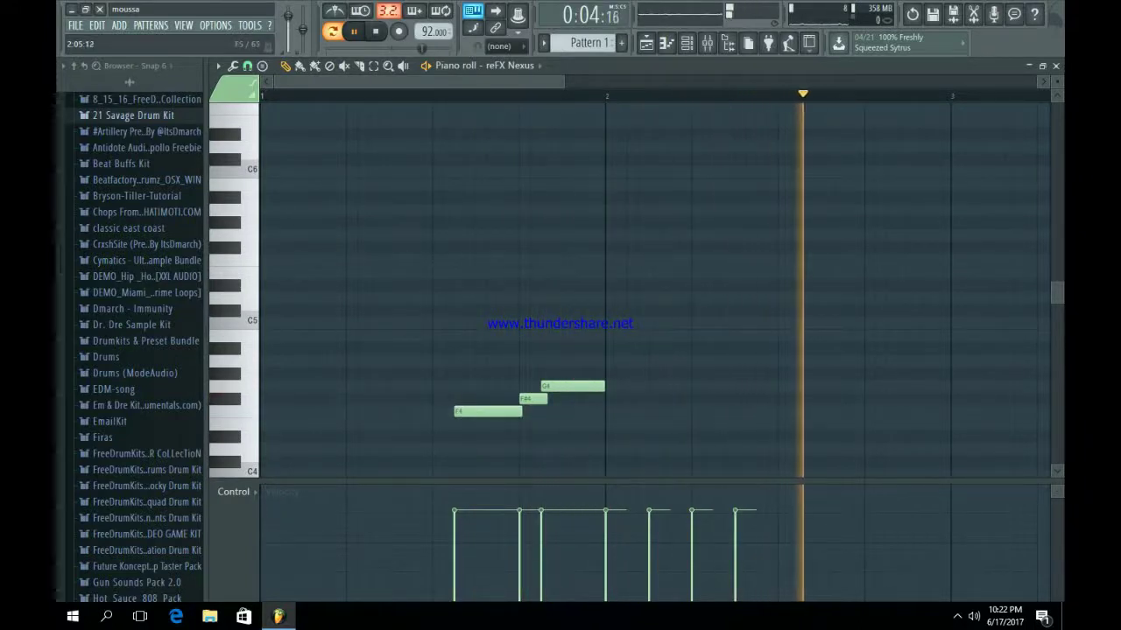
key(space)
drag(613, 443, 460, 370)
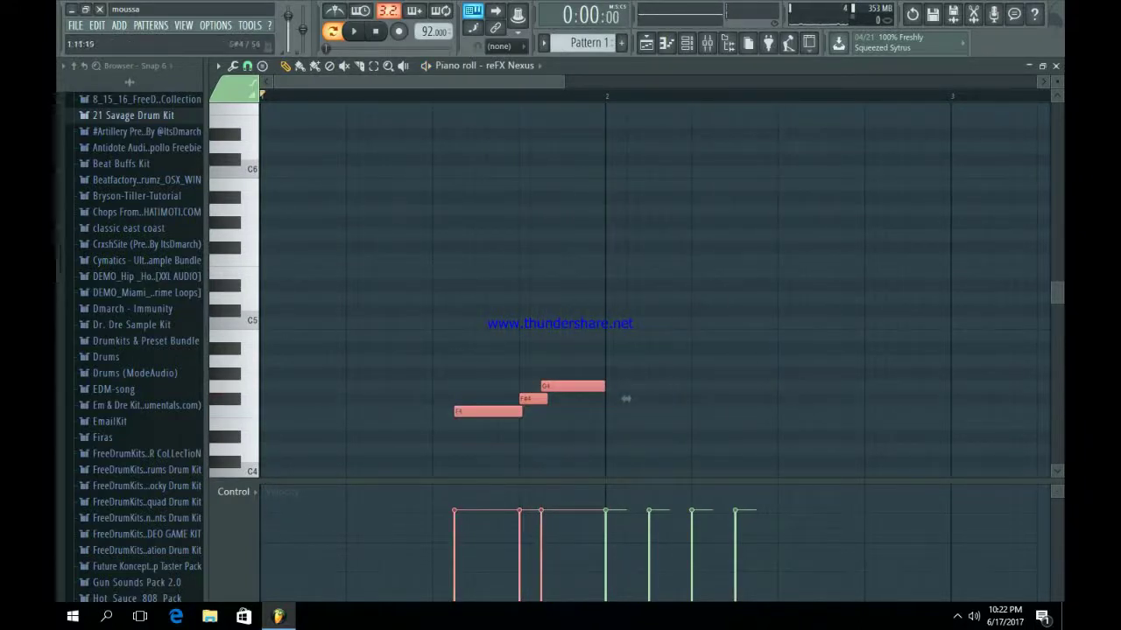
drag(626, 399, 644, 399)
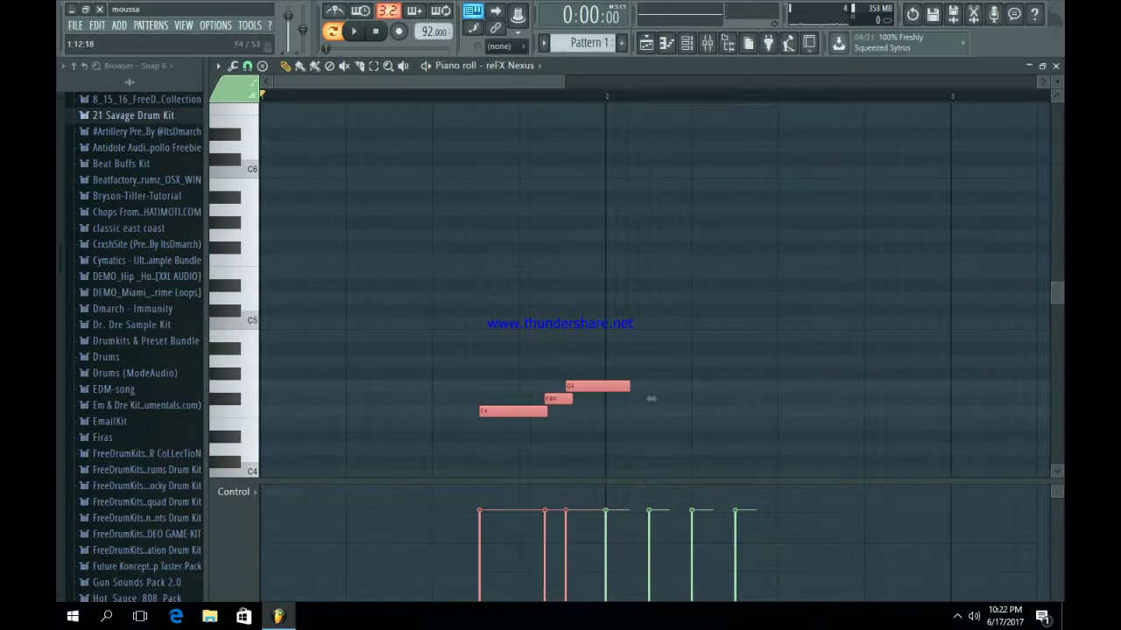
click(647, 398)
key(space)
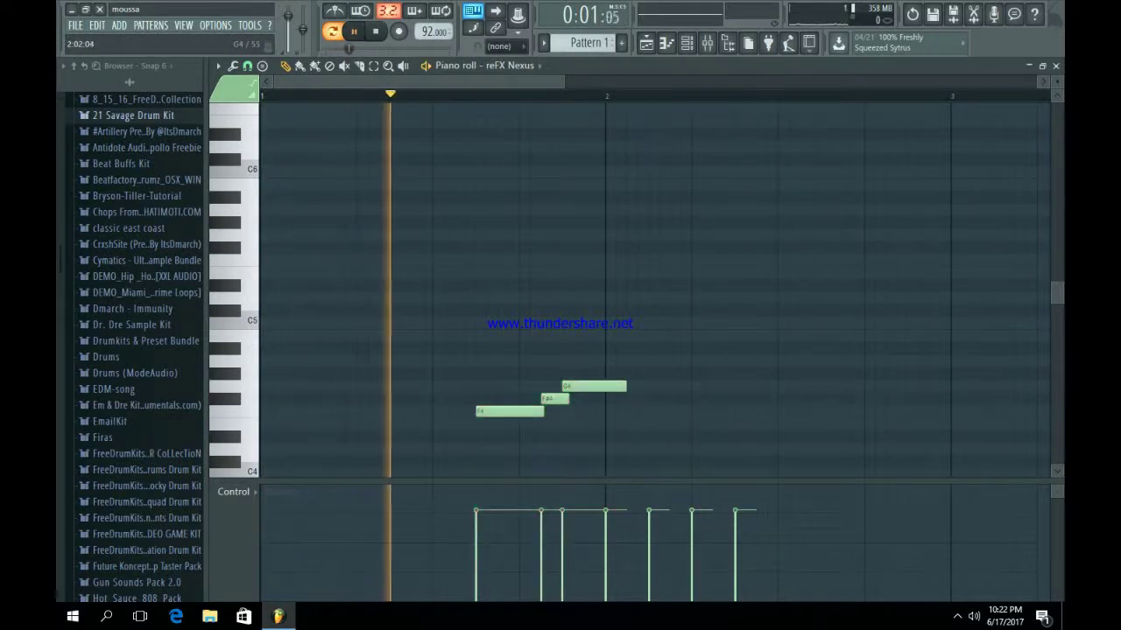
drag(625, 386, 607, 386)
key(space)
Add a one-step D6 note beneath each of the four G6 notes in bar 2.
scroll(655, 289, up, 4)
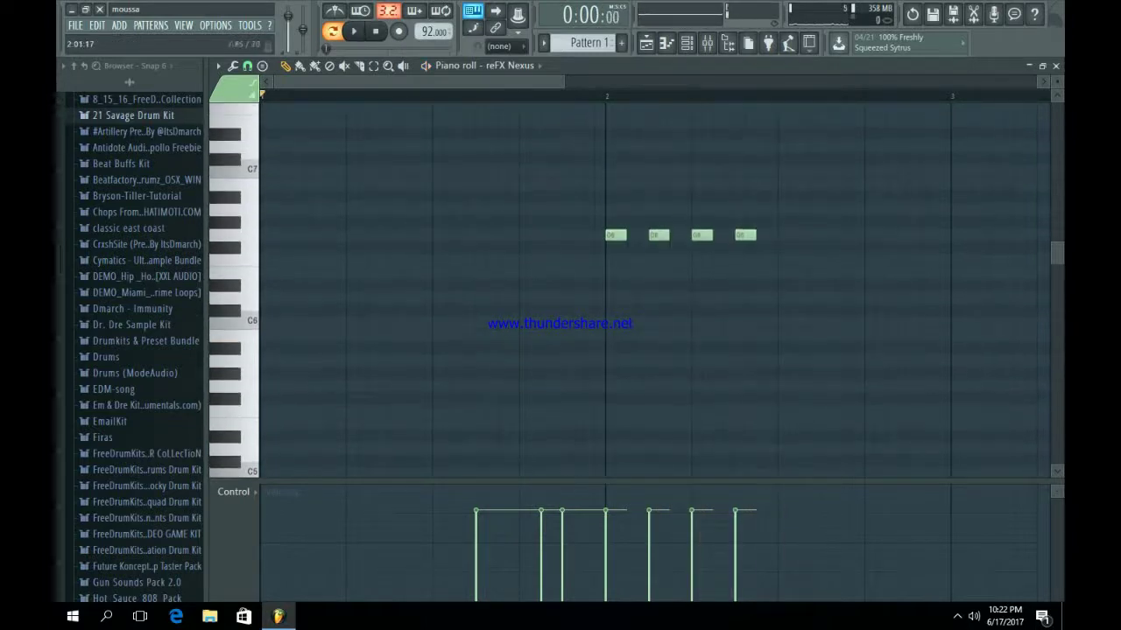
click(610, 299)
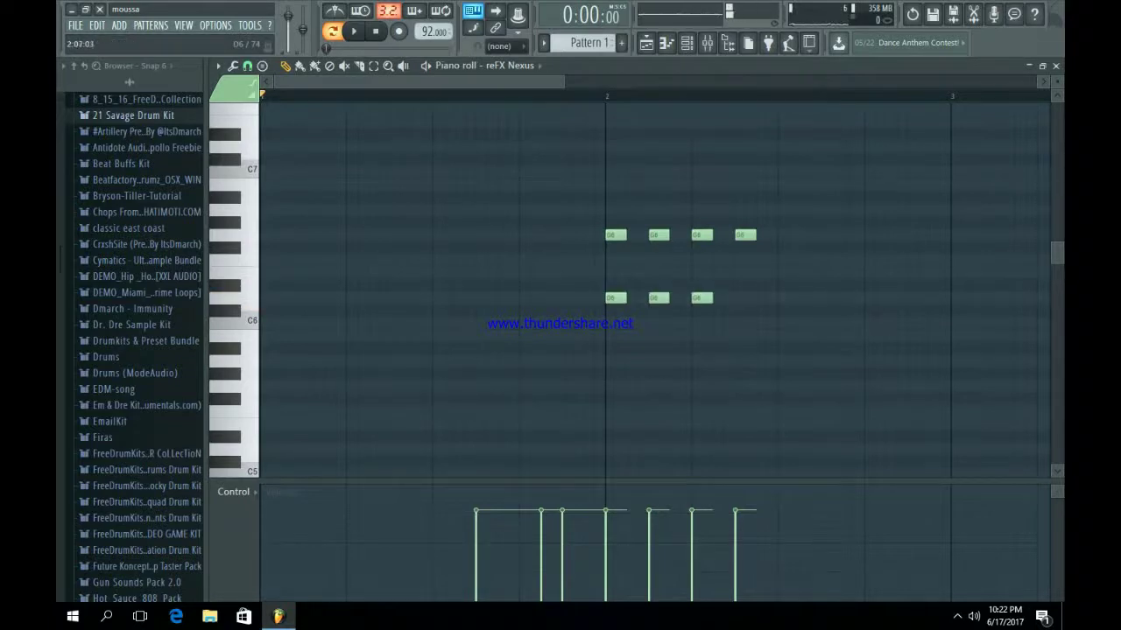
scroll(738, 311, down, 4)
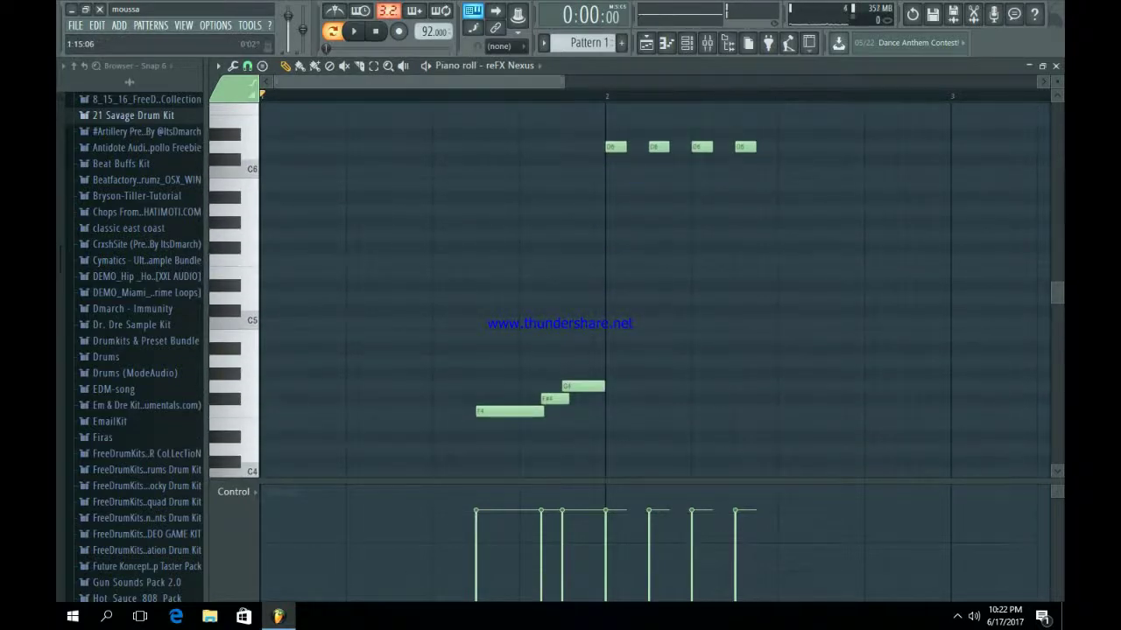
Select every note of the phrase and duplicate it one bar later, so the copied G6 and D6 notes start at bar 3.
drag(563, 82, 723, 82)
scroll(679, 437, up, 2)
scroll(680, 437, down, 2)
drag(672, 444, 261, 98)
scroll(601, 379, down, 2)
scroll(518, 230, down, 4)
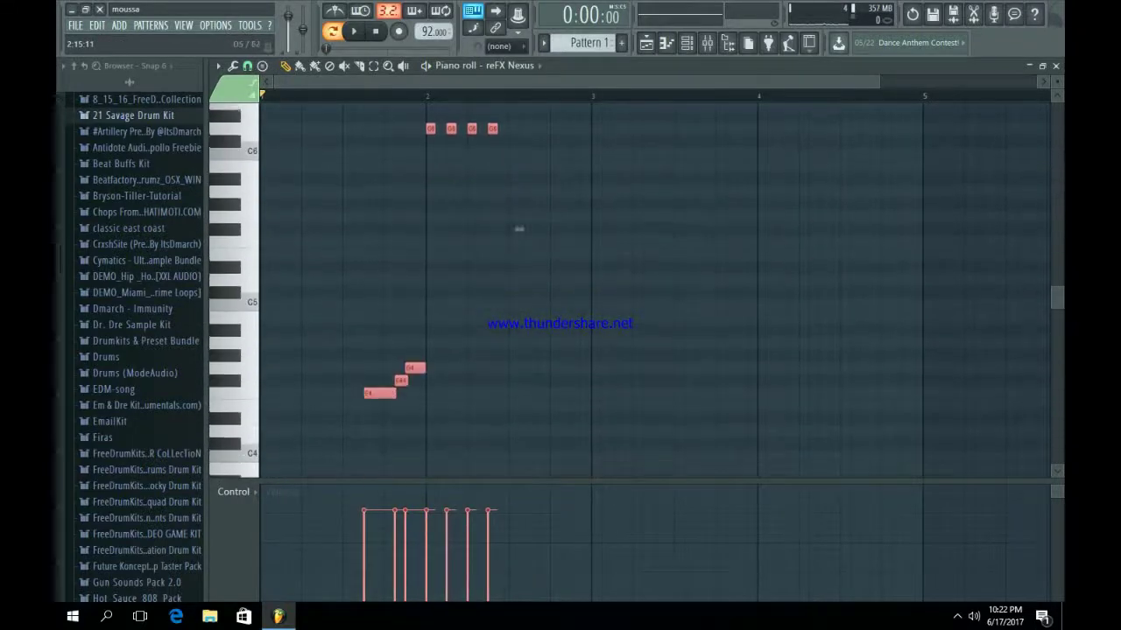
key(ctrl+b)
drag(653, 228, 684, 229)
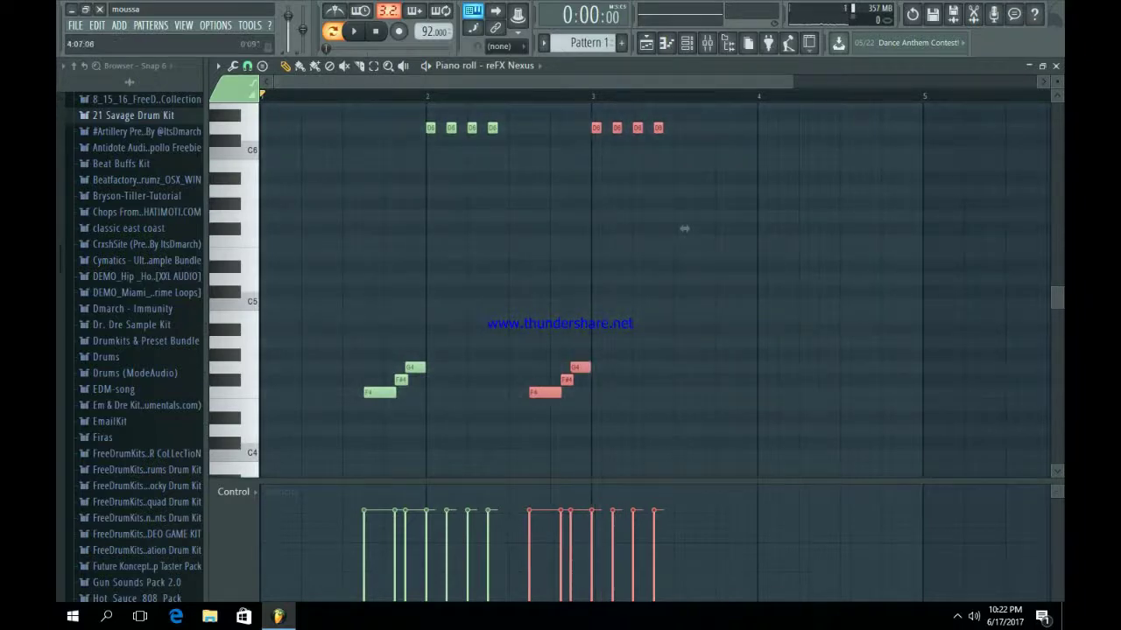
scroll(683, 229, up, 2)
scroll(943, 298, up, 4)
key(ctrl+d)
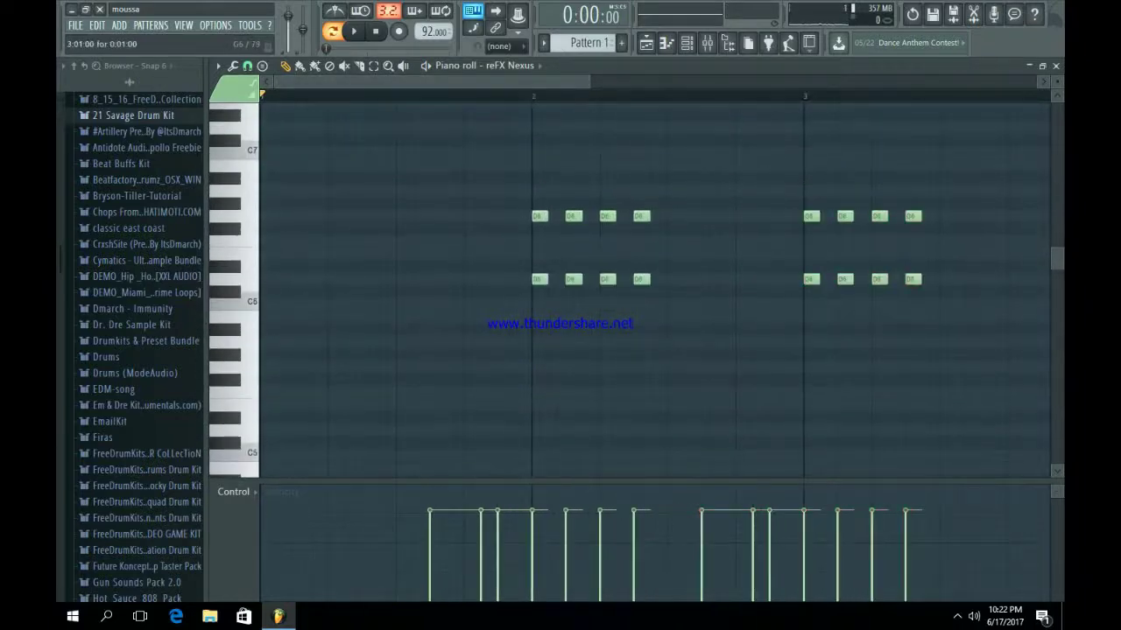
Audition F6, C6, C#6 and D#6 in place of the third D6 note in bar 3, then return it to D6.
key(space)
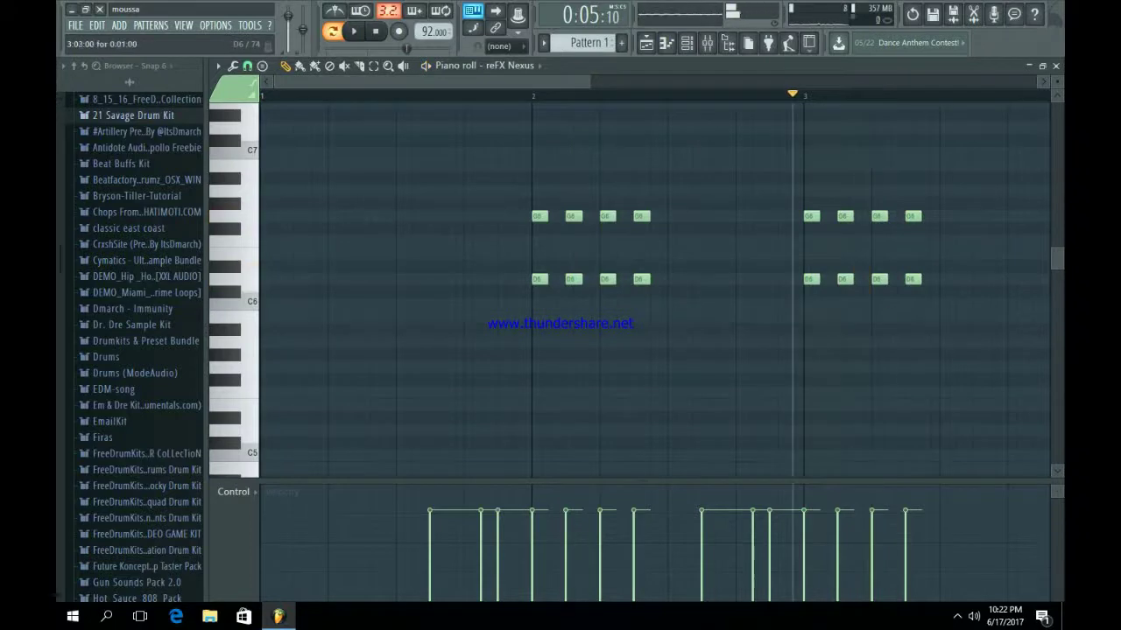
key(space)
key(space)
key(space)
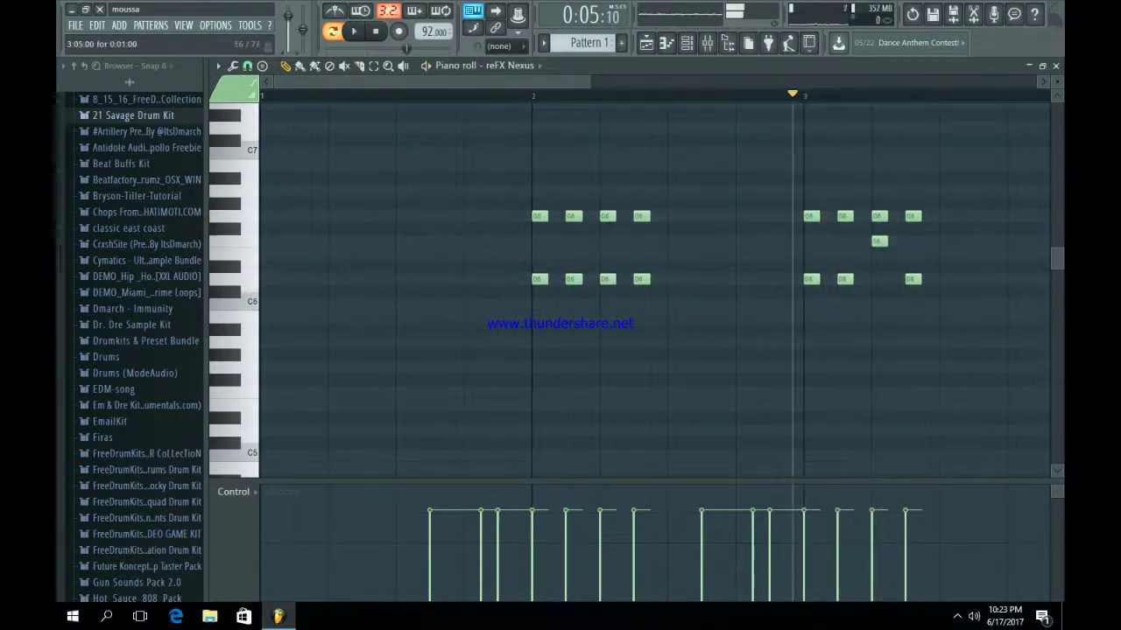
key(space)
drag(879, 241, 878, 304)
key(space)
key(space)
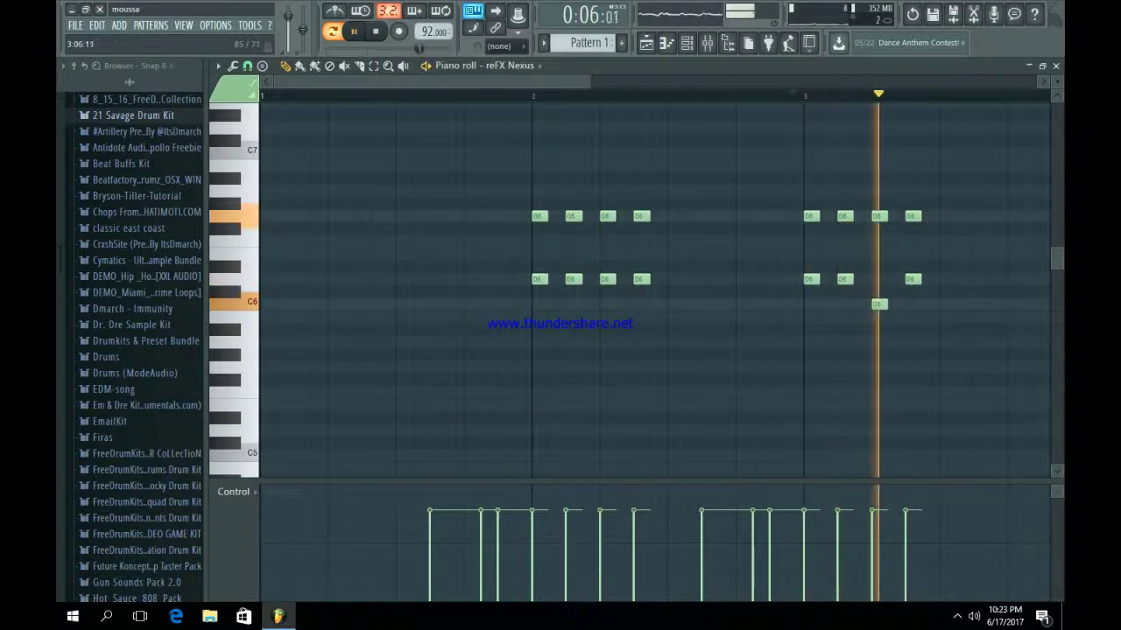
key(space)
key(space)
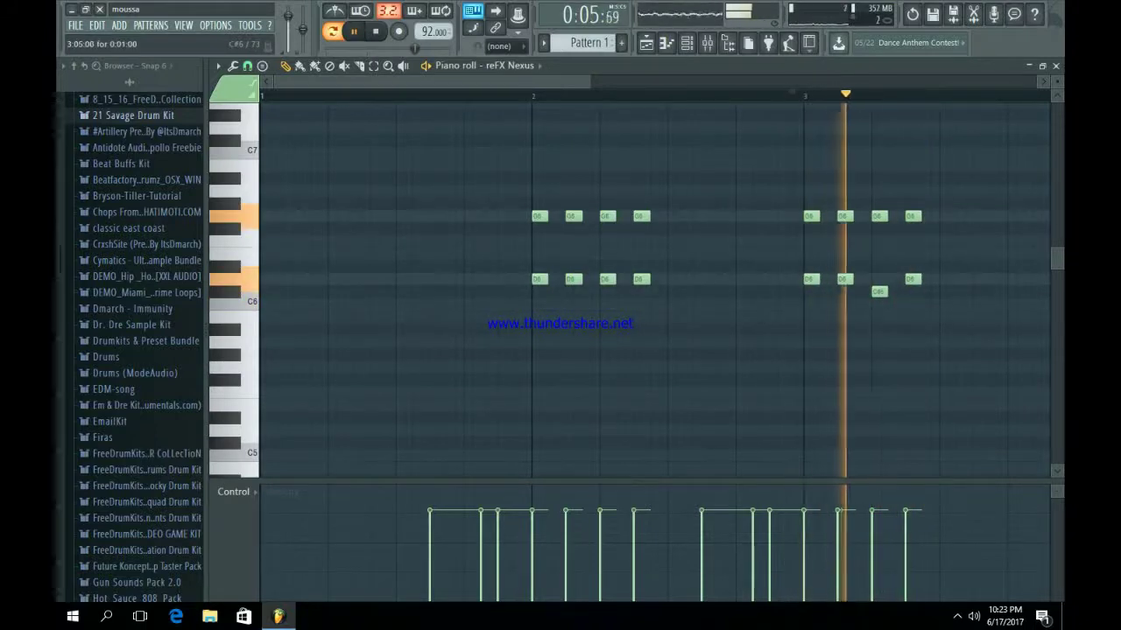
key(space)
key(space)
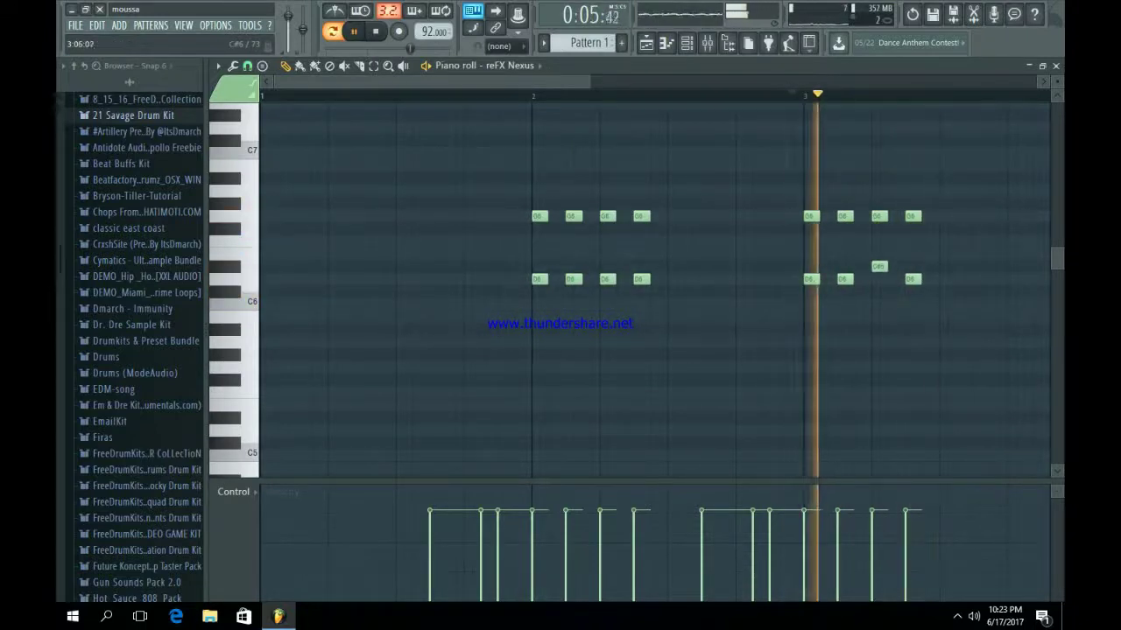
key(space)
drag(879, 266, 879, 280)
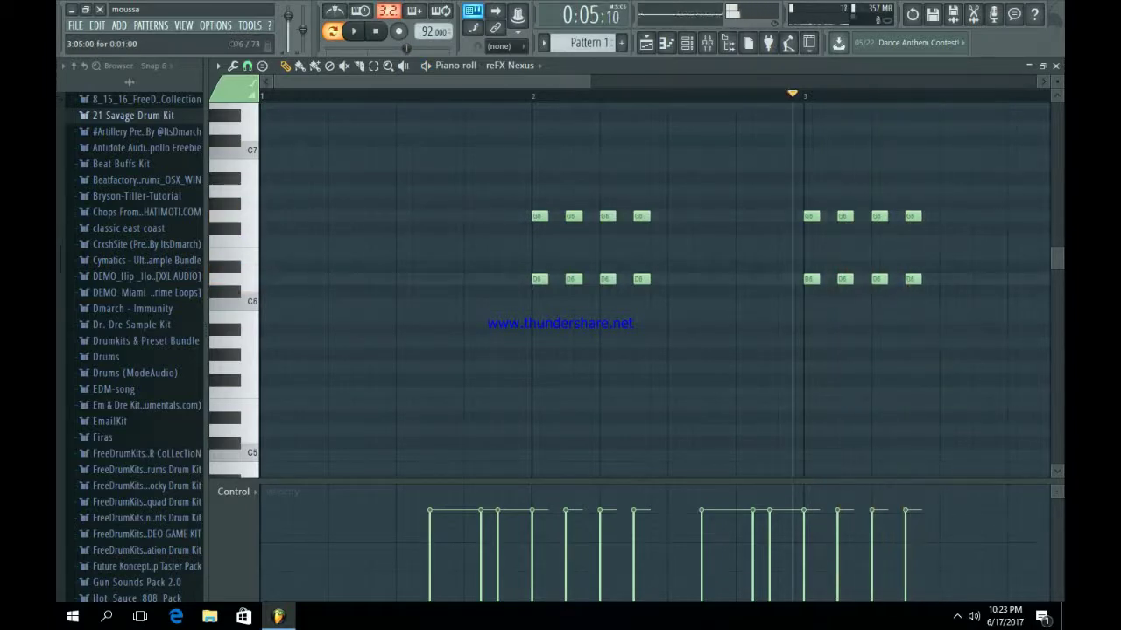
Add a one-step F6 note between the third G6 and D6 pair in bar 3 and play the result.
click(879, 240)
key(space)
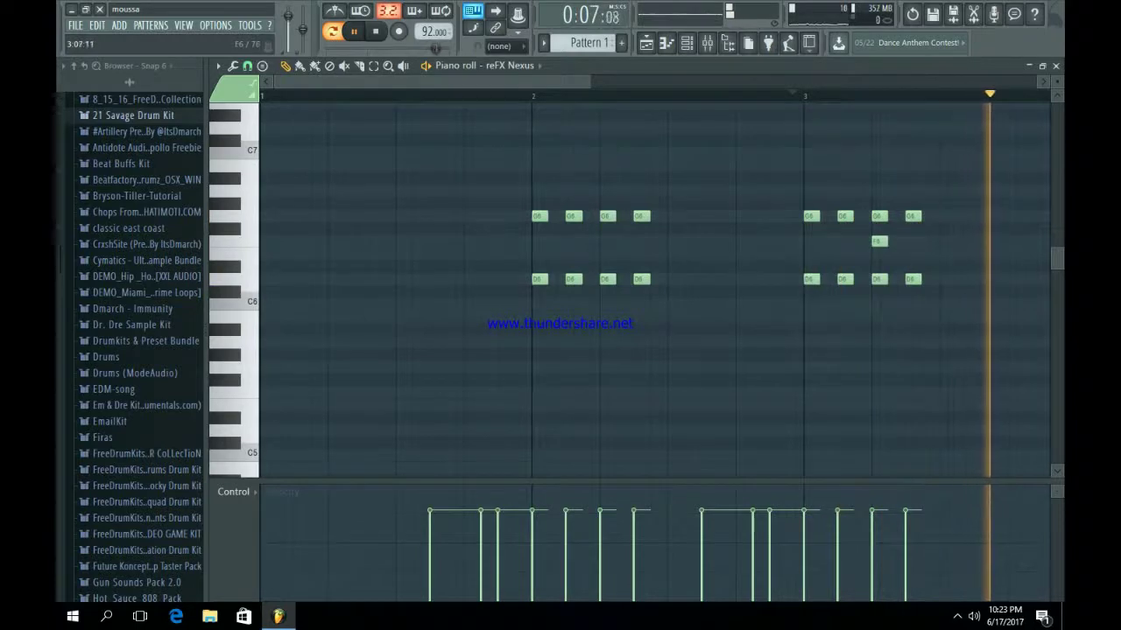
scroll(914, 254, down, 4)
key(space)
Duplicate the second phrase, including its F6 note, one bar later so its chords start at bar 4, and play it back.
drag(589, 82, 787, 81)
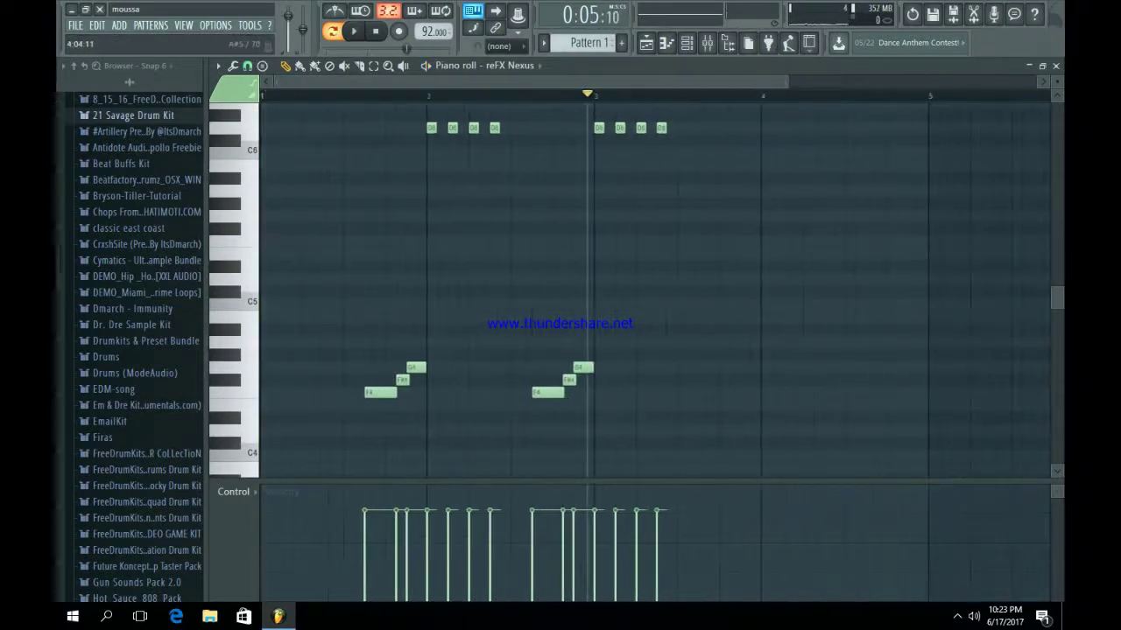
scroll(656, 289, up, 4)
scroll(657, 288, down, 5)
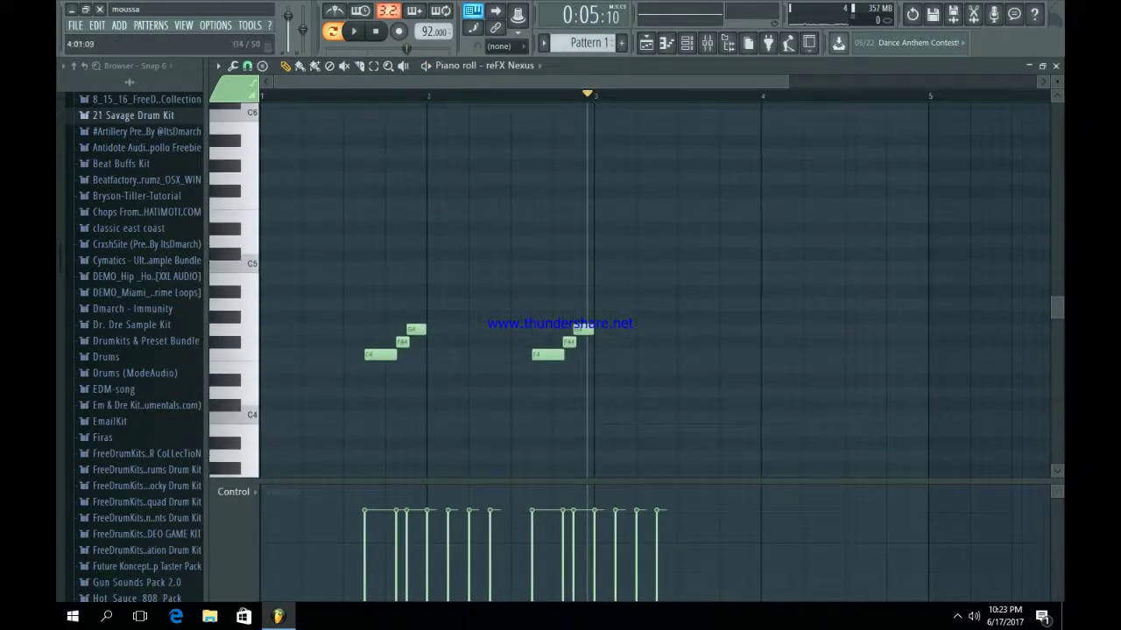
drag(719, 423, 564, 106)
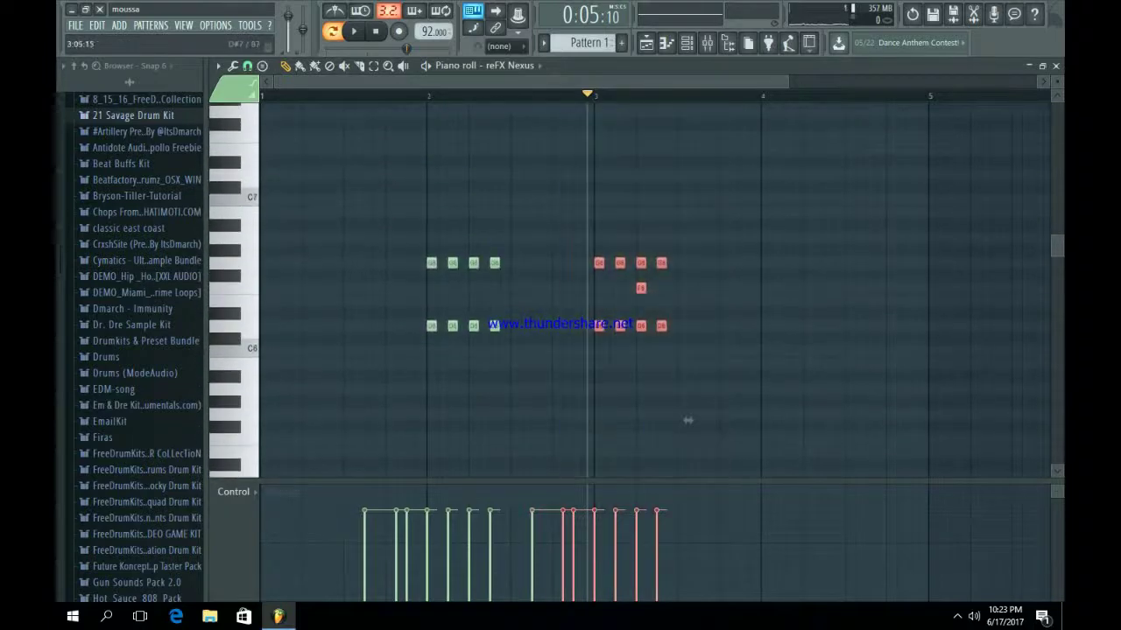
scroll(647, 160, down, 2)
drag(597, 420, 596, 268)
drag(615, 444, 486, 103)
drag(598, 363, 727, 249)
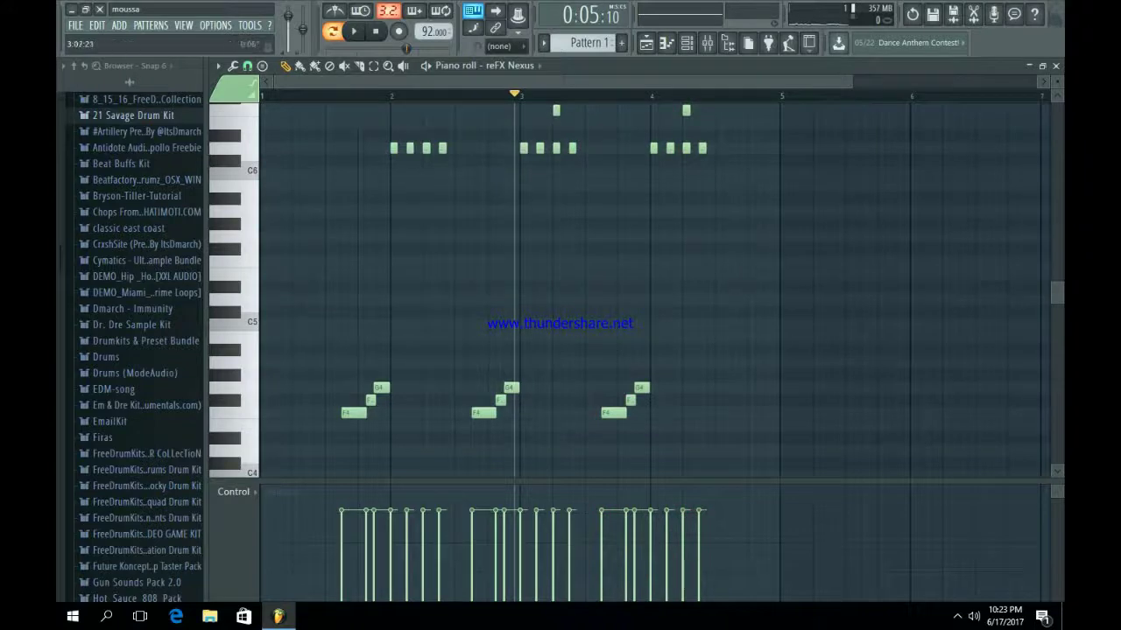
key(space)
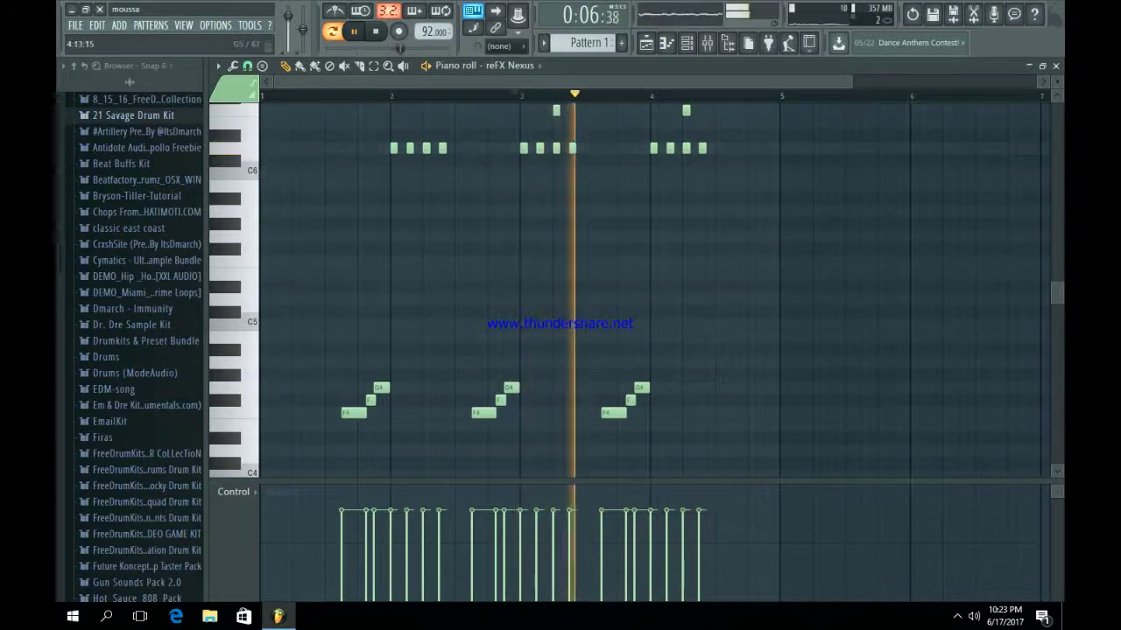
scroll(652, 289, up, 3)
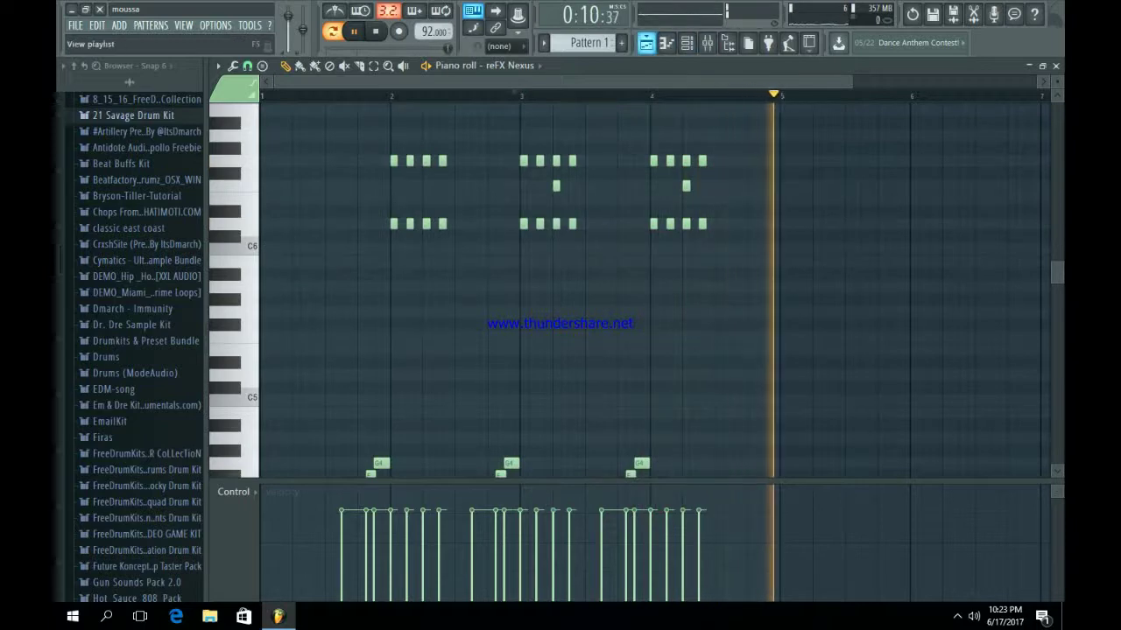
Place Pattern 1 at the start of Track 1 in the playlist and play the song.
click(646, 43)
click(383, 125)
drag(384, 125, 316, 125)
key(space)
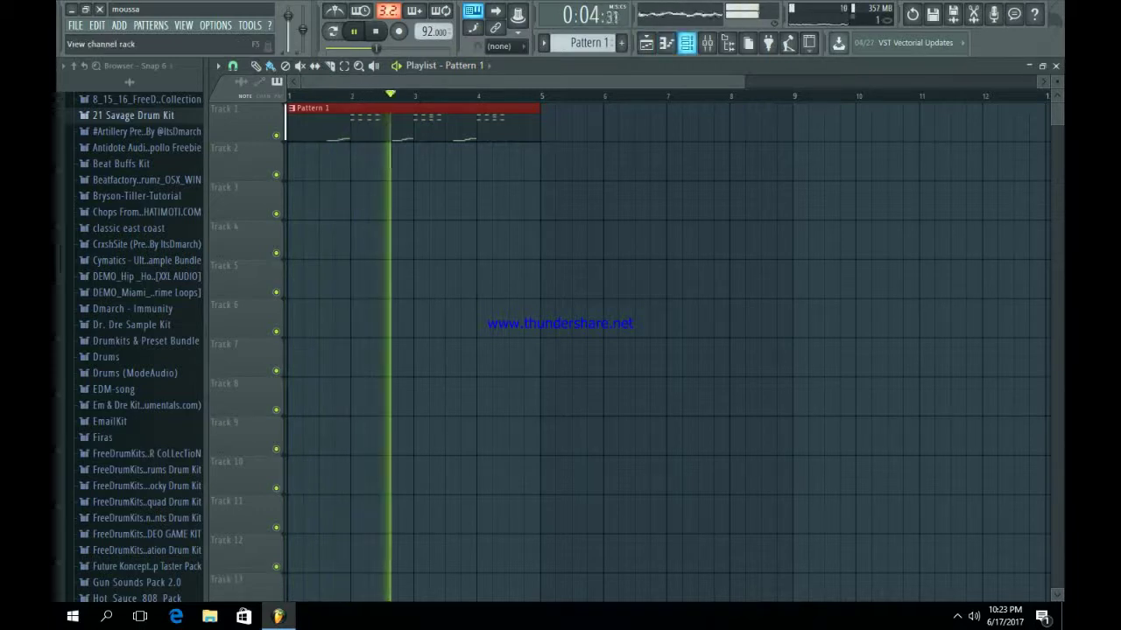
Reopen the Nexus piano roll from the channel rack and examine all three phrases during playback, then stop.
click(685, 43)
click(635, 164)
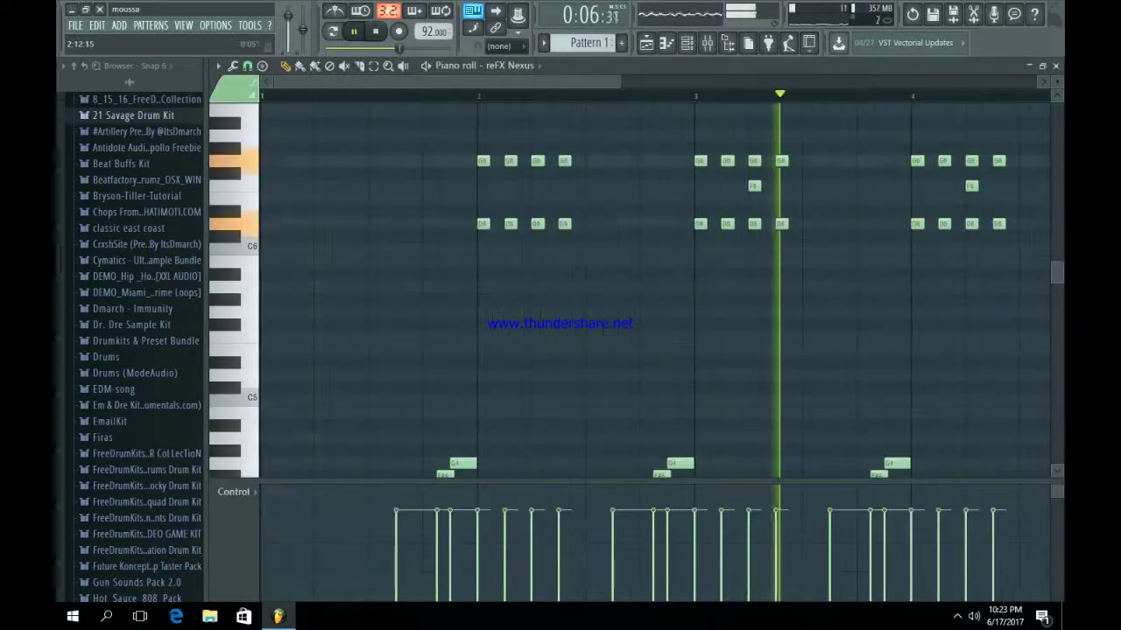
drag(619, 81, 850, 82)
scroll(802, 198, down, 2)
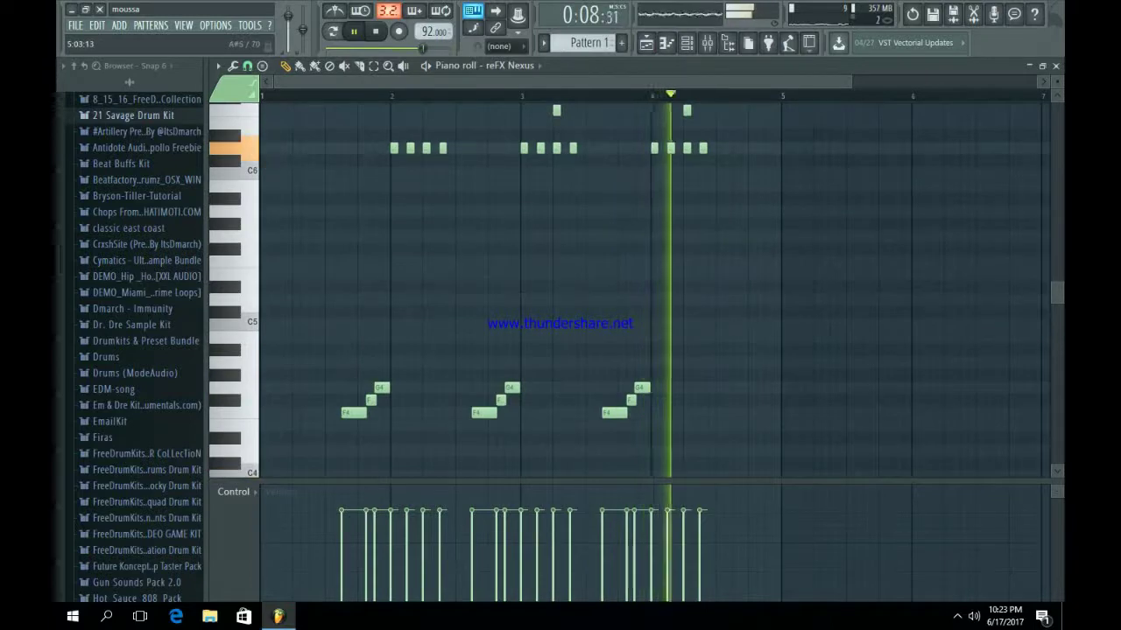
scroll(801, 198, up, 1)
scroll(652, 289, up, 2)
key(space)
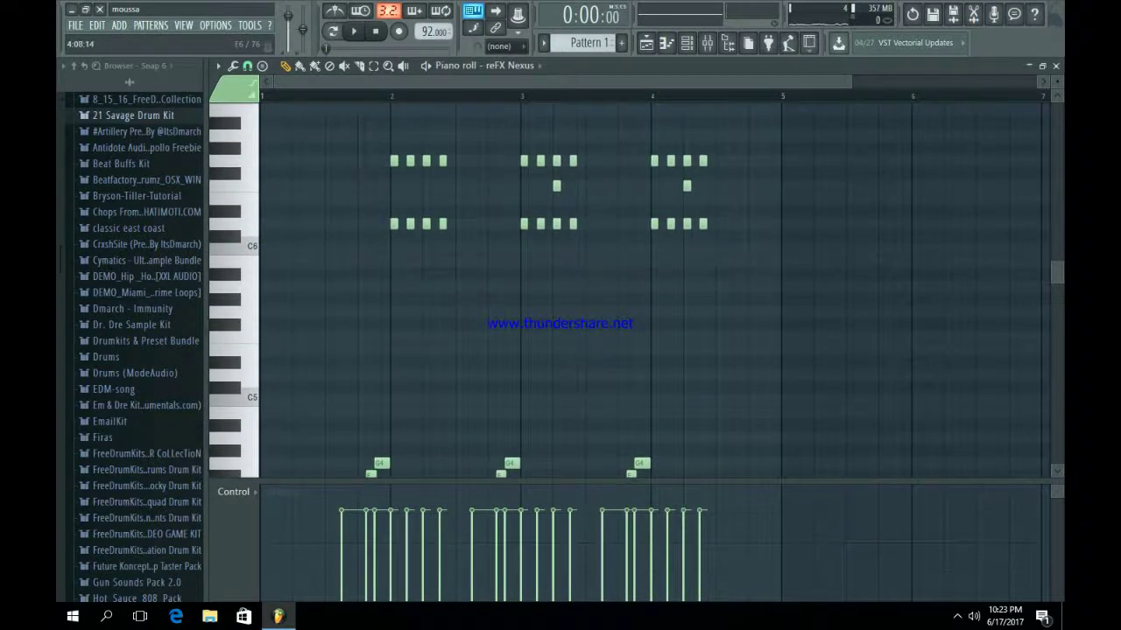
Select all notes and shift them earlier so the first F4 starts at the beginning of bar 1.
scroll(652, 288, down, 1)
key(ctrl+a)
key(ctrl+Down)
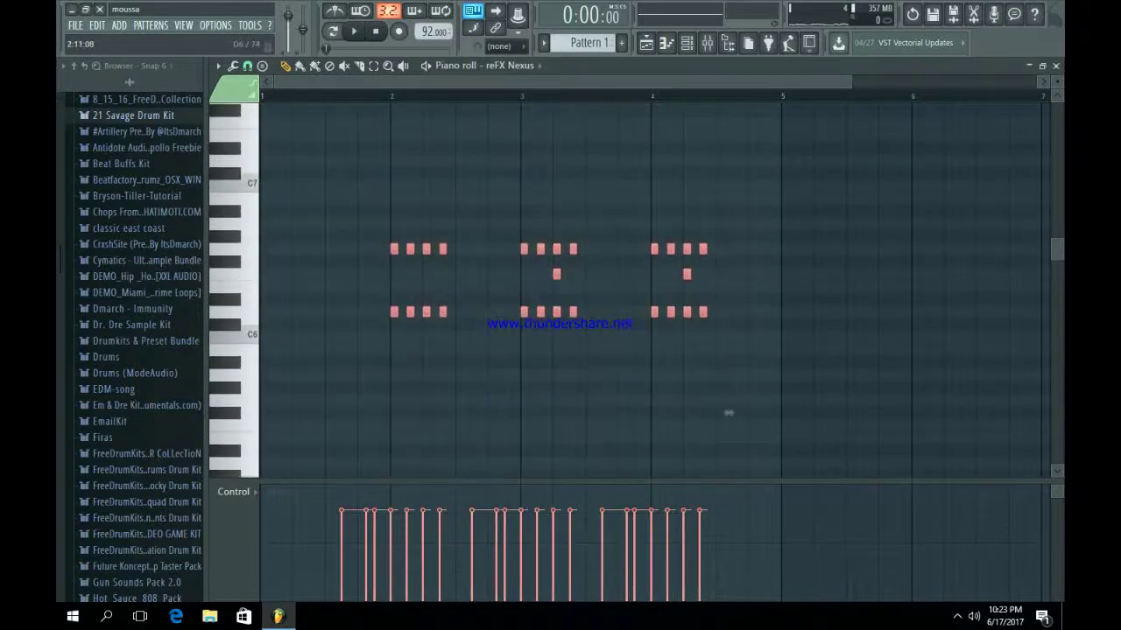
key(ctrl+Up)
drag(355, 426, 273, 425)
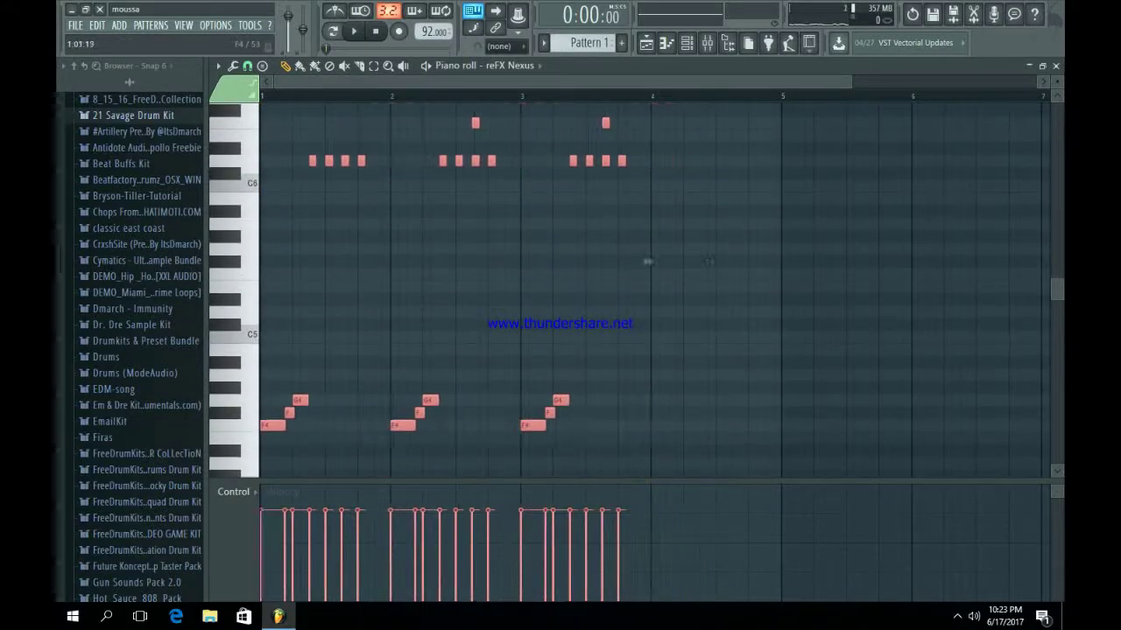
Play the shifted melody from the start through its third phrase, deselect the notes, and stop playback.
scroll(409, 323, up, 2)
key(space)
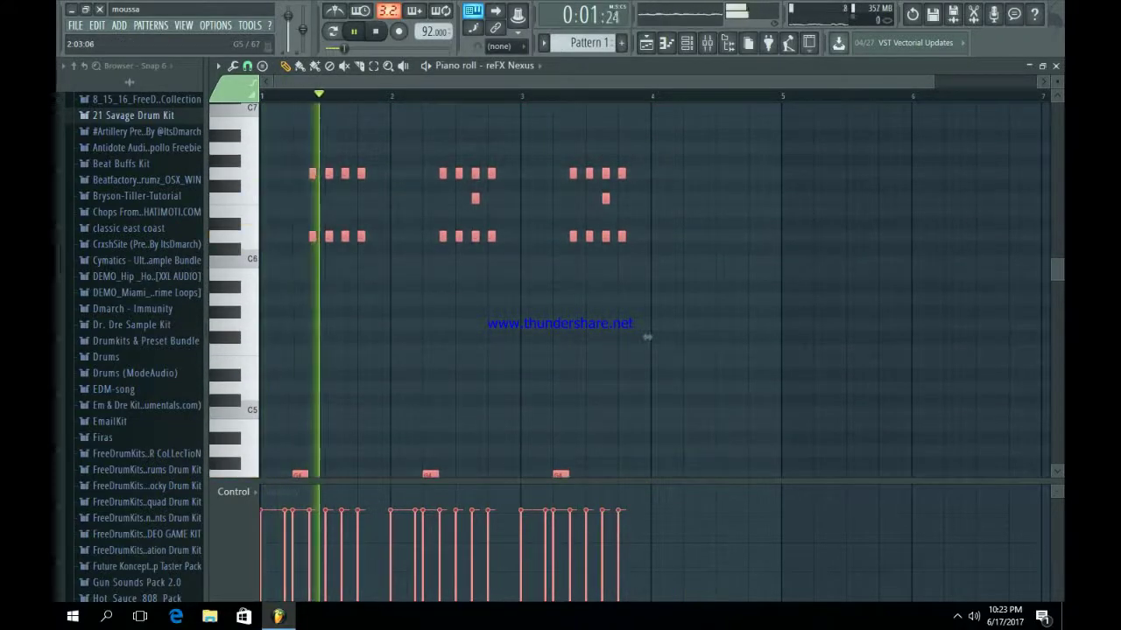
scroll(647, 336, down, 4)
scroll(645, 183, up, 3)
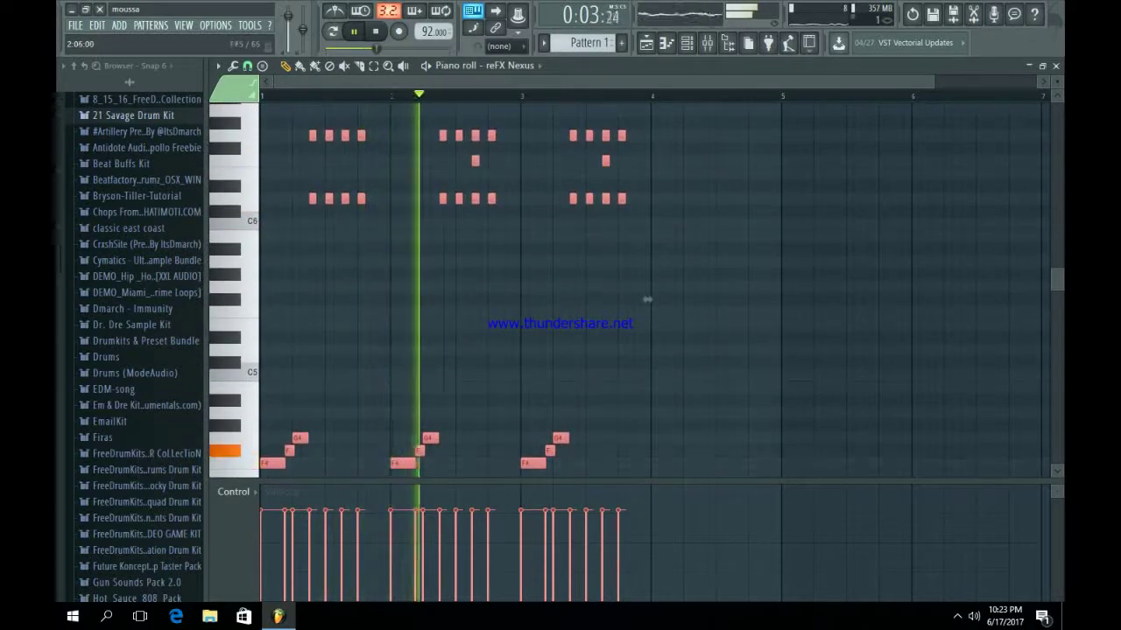
ctrl+click(648, 300)
scroll(648, 300, down, 1)
scroll(650, 280, up, 1)
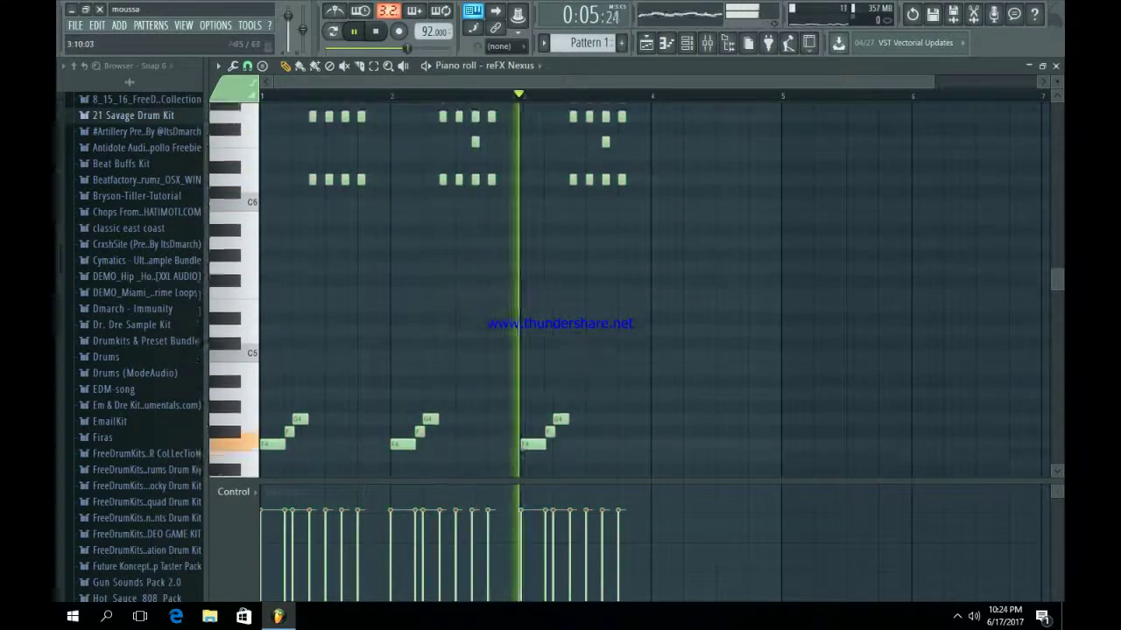
scroll(651, 263, down, 1)
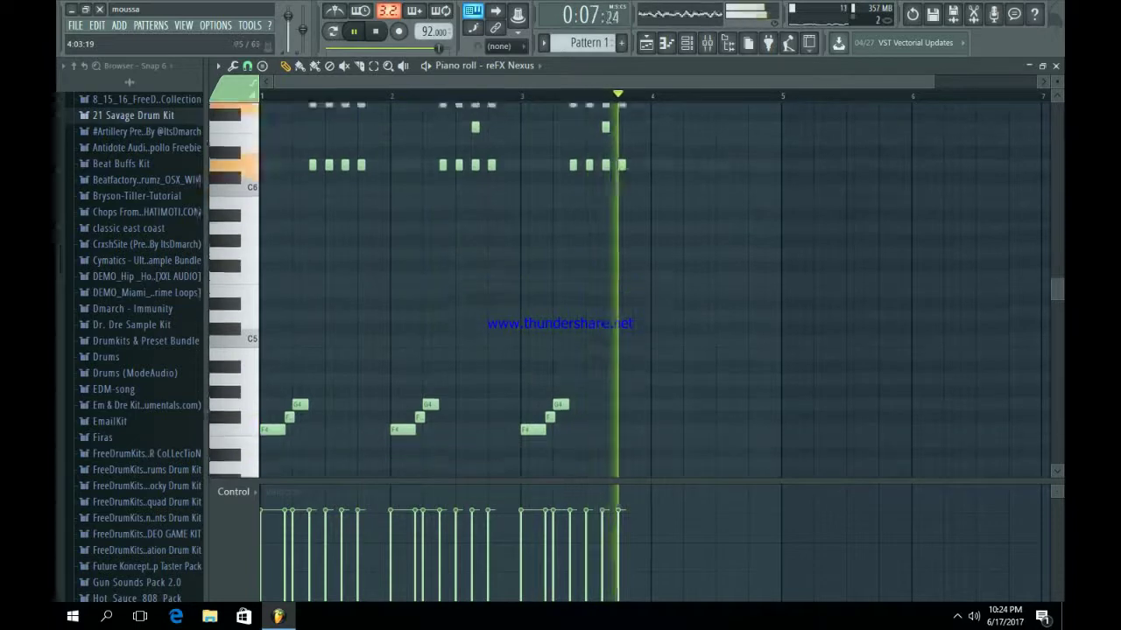
key(space)
Duplicate the bar 3 phrase, align the copy's F4 with the start of bar 4, and deselect the notes.
drag(701, 443, 541, 155)
scroll(648, 292, up, 5)
drag(701, 156, 699, 105)
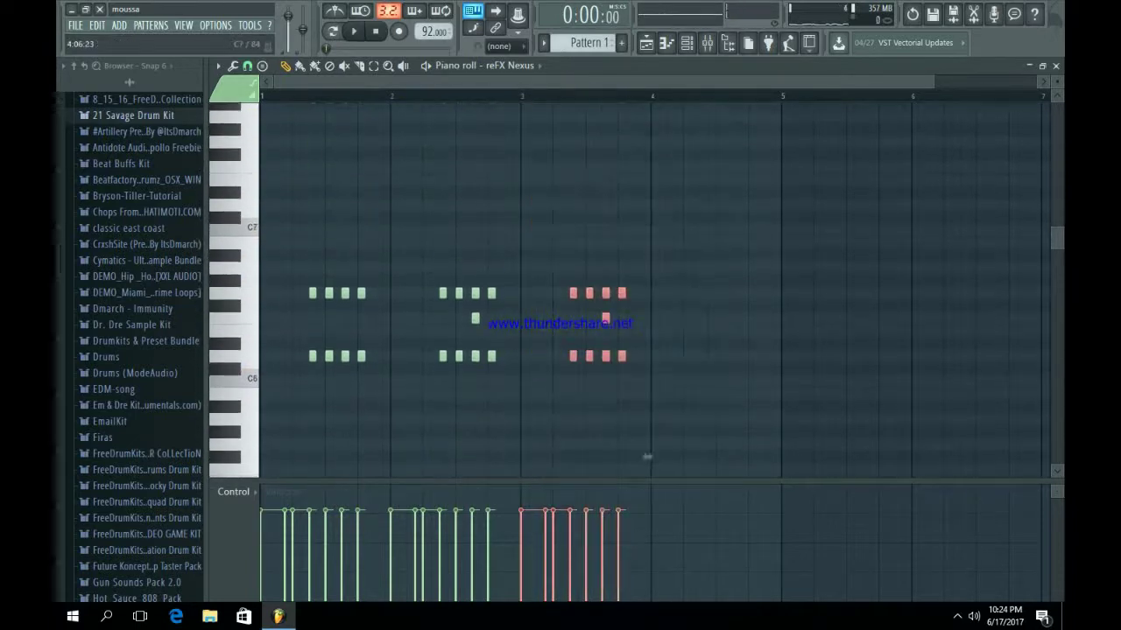
scroll(647, 458, down, 3)
key(ctrl+b)
scroll(750, 288, down, 3)
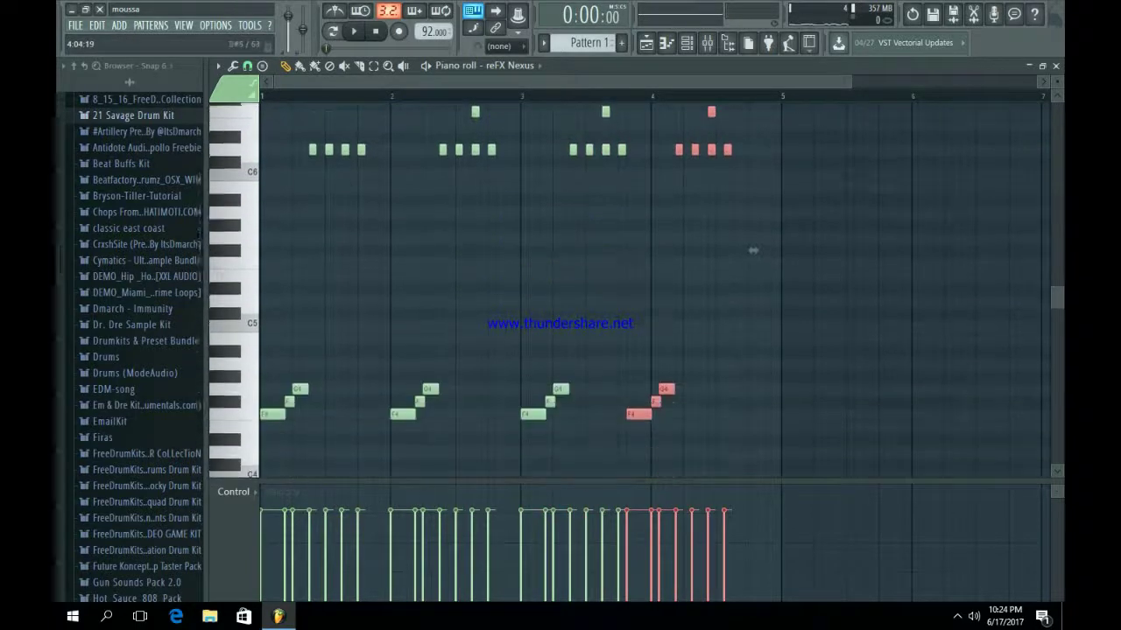
drag(783, 230, 779, 230)
ctrl+click(778, 229)
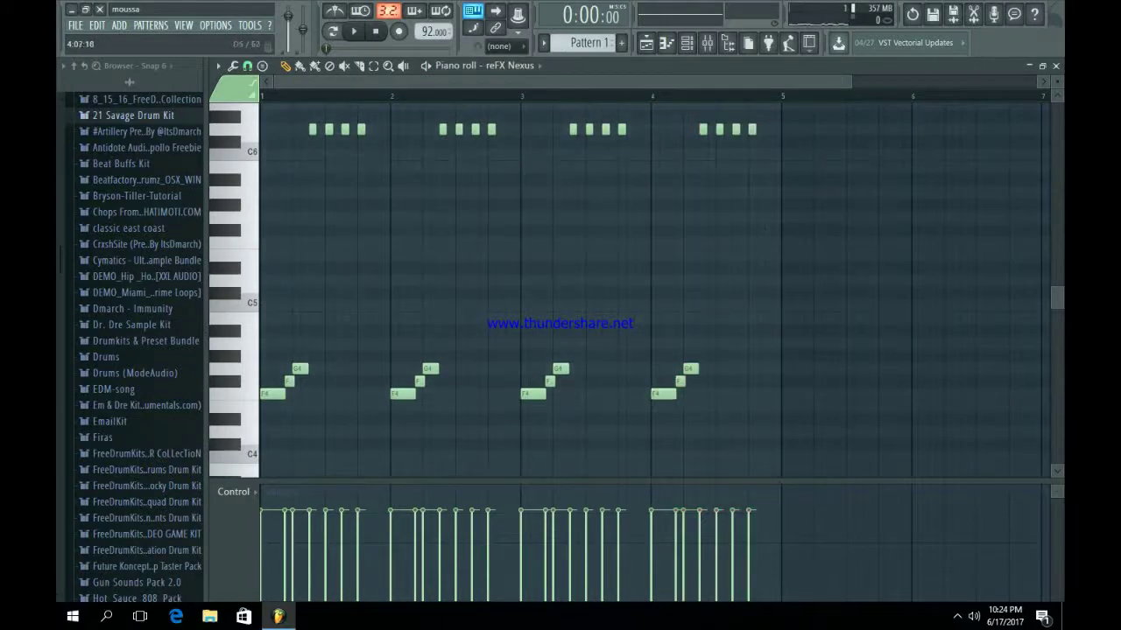
Delete the F6 note from the phrase in bar 4 and play the melody from the start.
scroll(720, 277, up, 2)
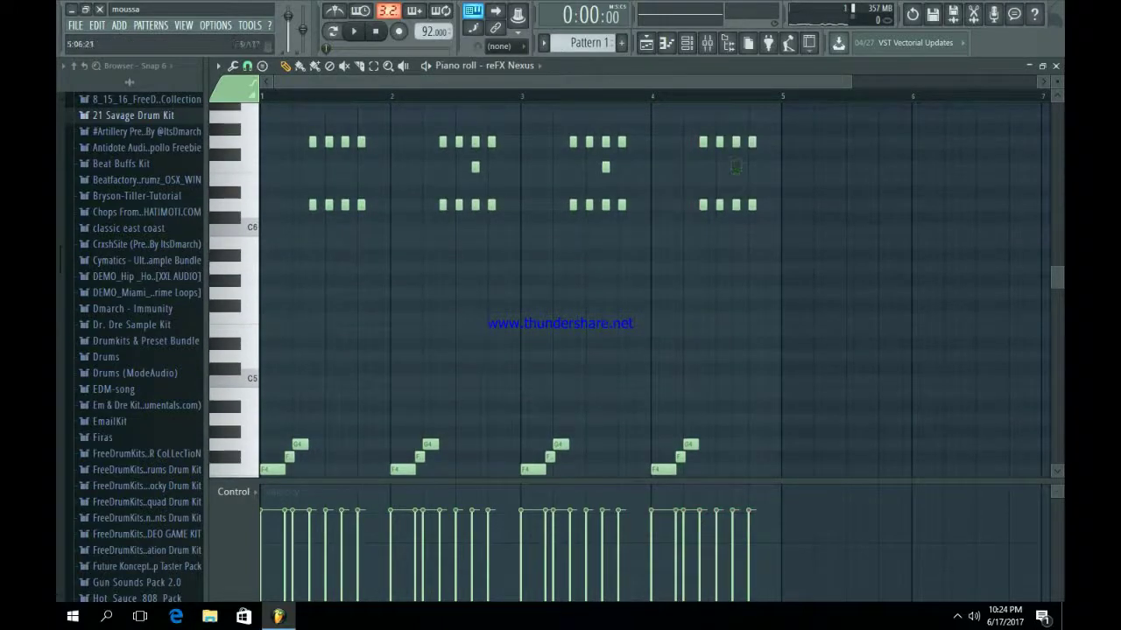
drag(849, 82, 685, 81)
key(space)
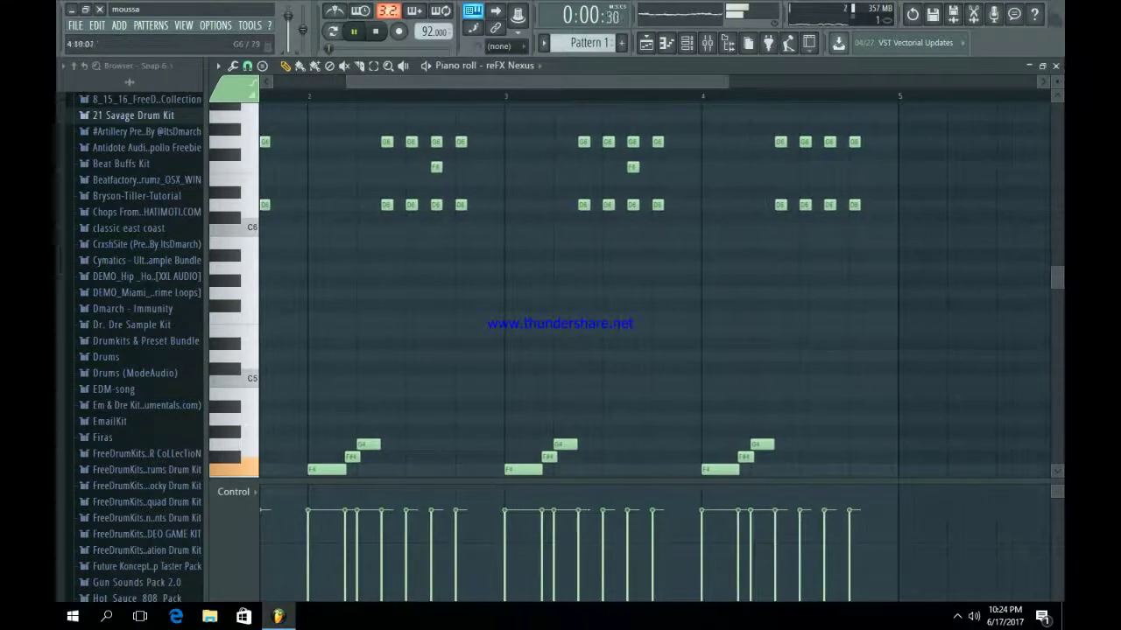
Examine the four-bar melody in the piano roll during playback, then follow Pattern 1 in the playlist.
scroll(657, 289, up, 2)
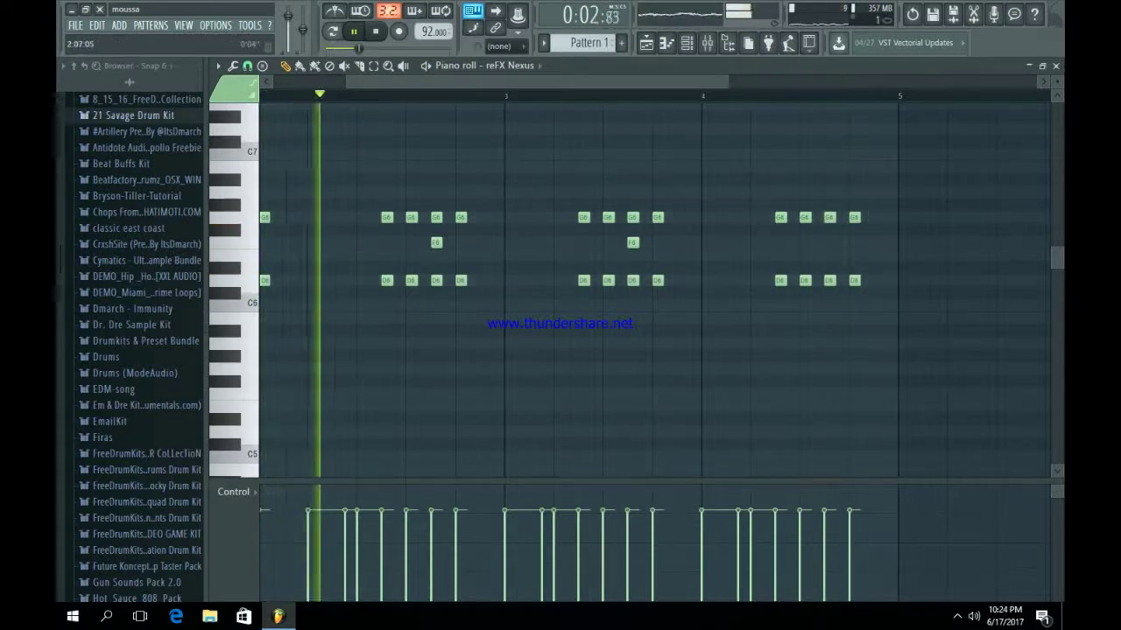
drag(346, 81, 299, 81)
scroll(319, 289, up, 1)
scroll(320, 289, down, 2)
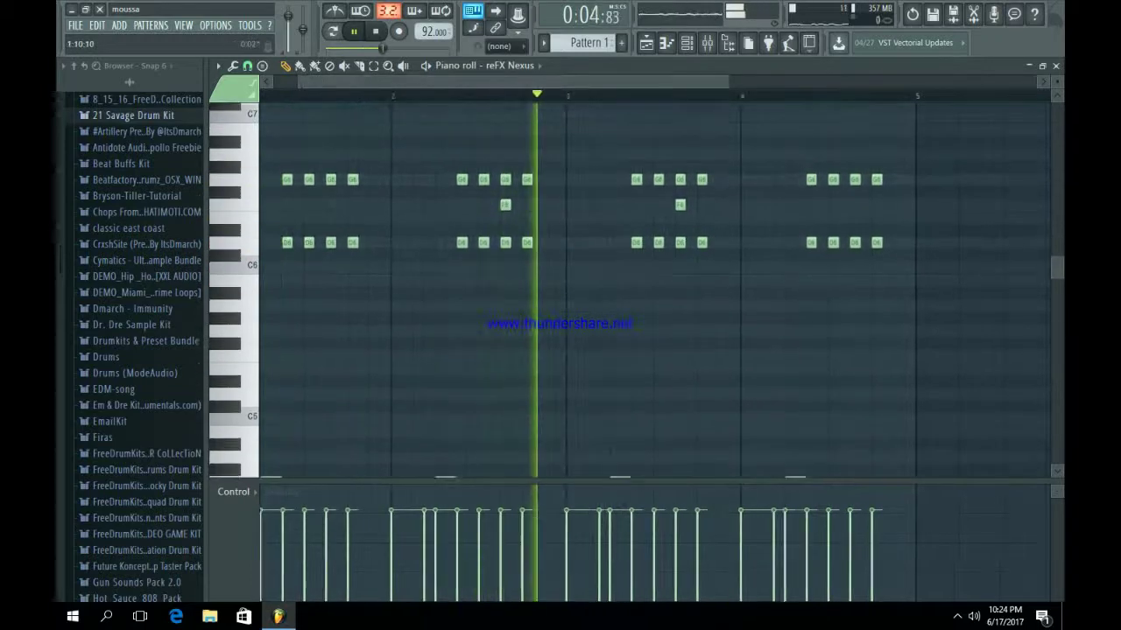
key(F5)
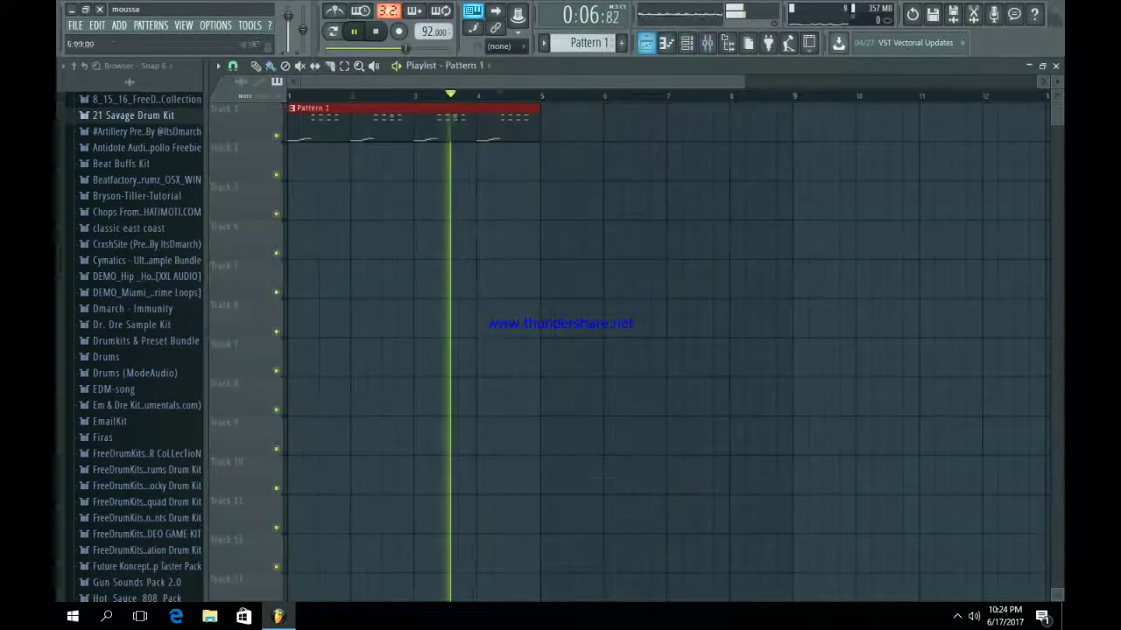
click(586, 163)
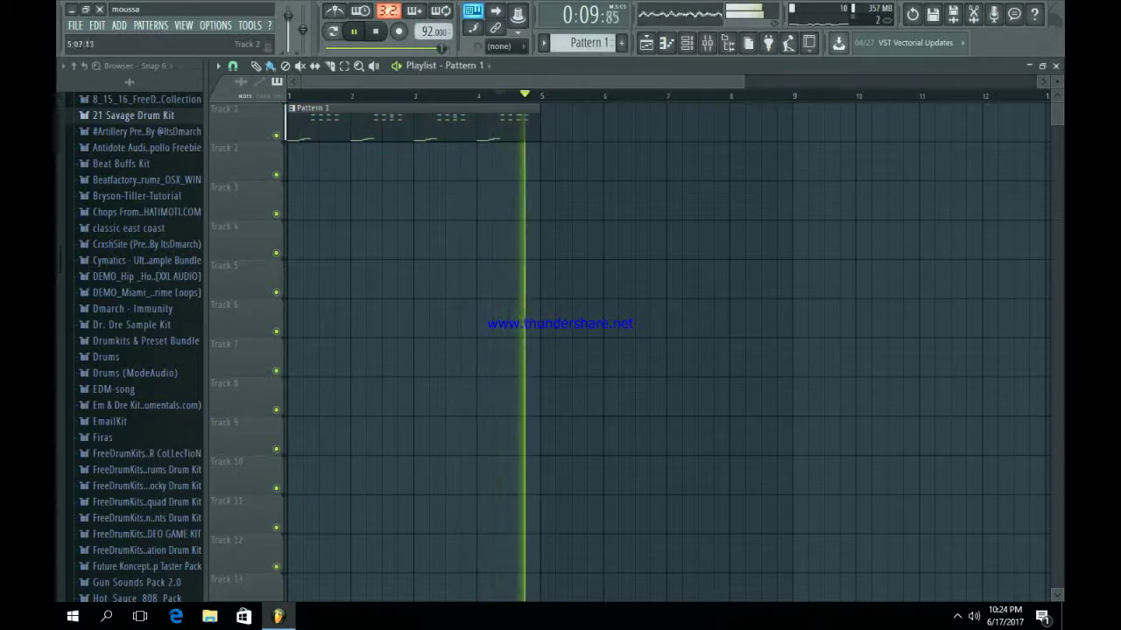
Stop playback, remove the misplaced clip from Track 2, and duplicate Pattern 1 on Track 1 starting at bar 5.
key(space)
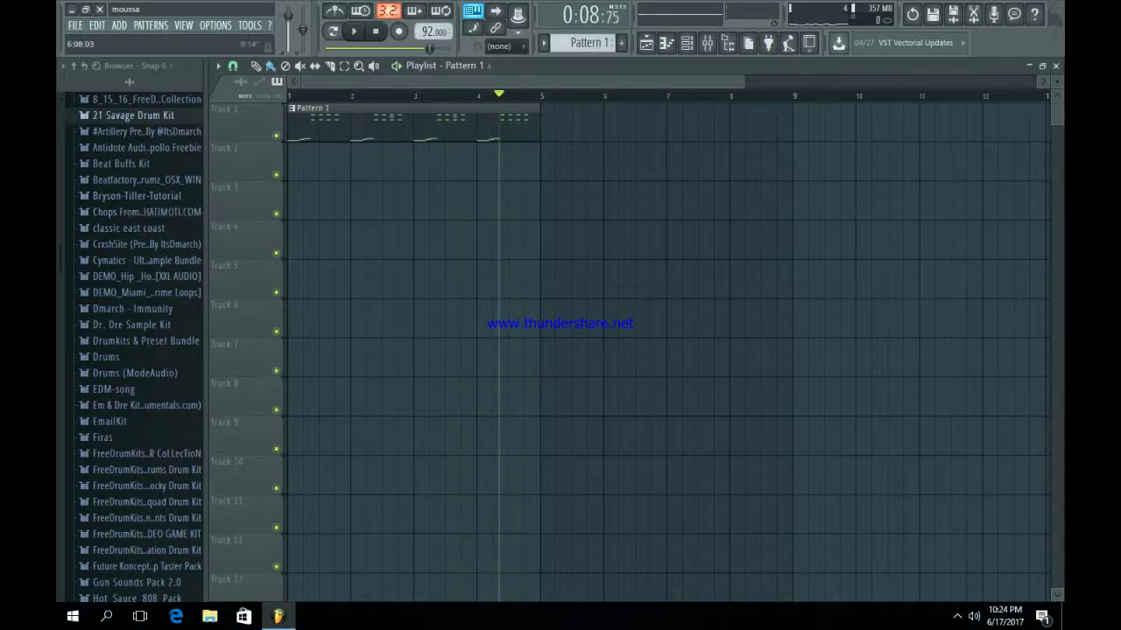
click(686, 43)
click(687, 43)
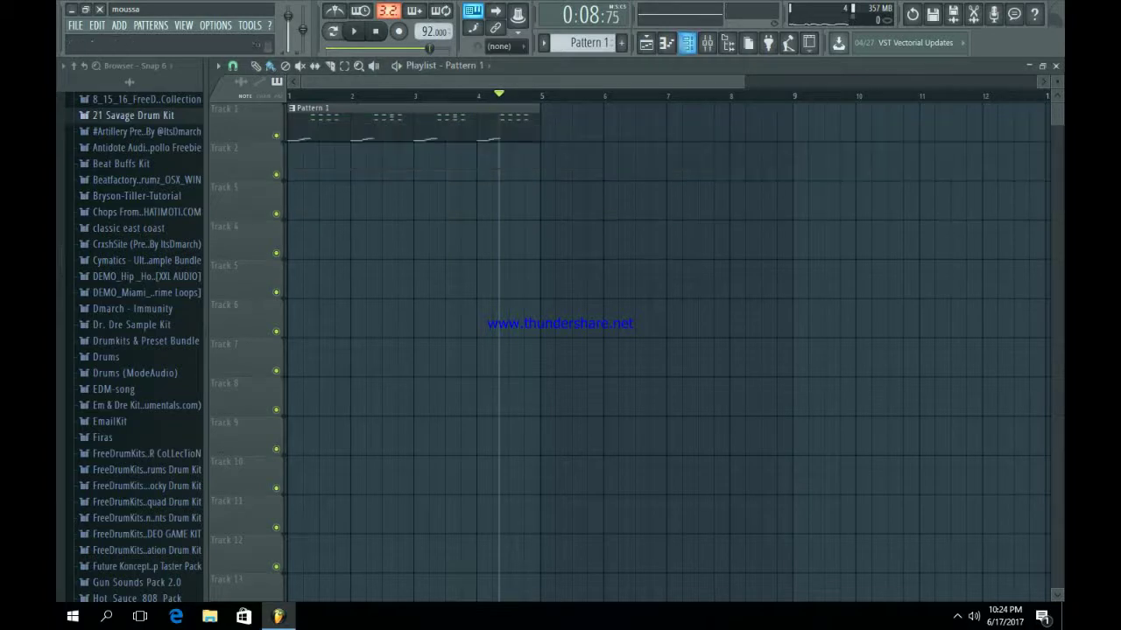
click(566, 161)
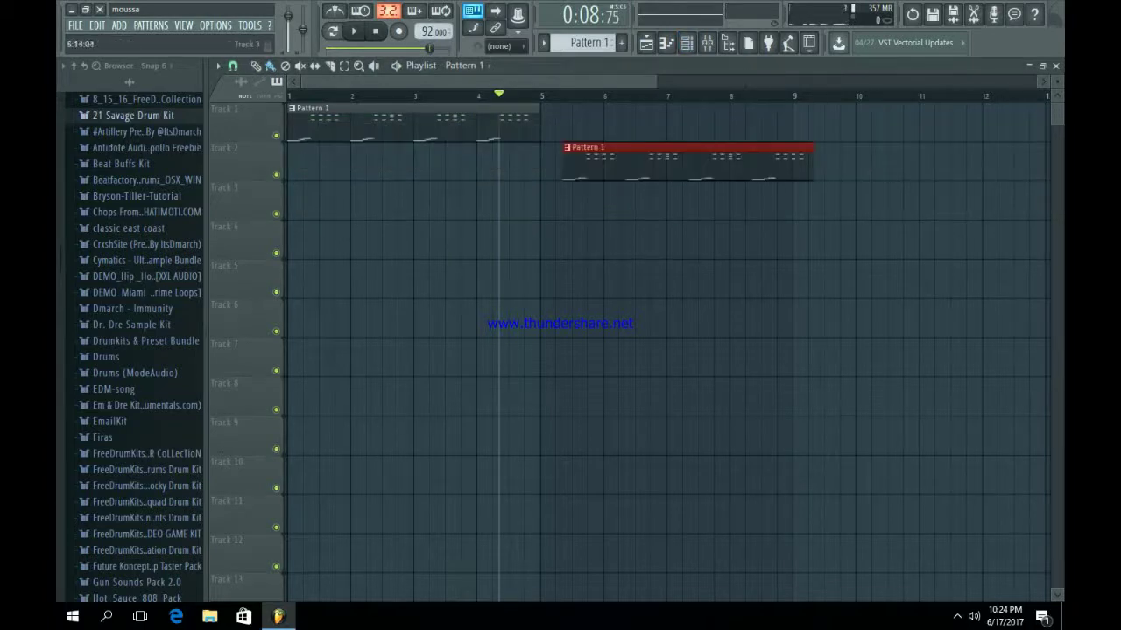
right_click(591, 166)
key(ctrl+b)
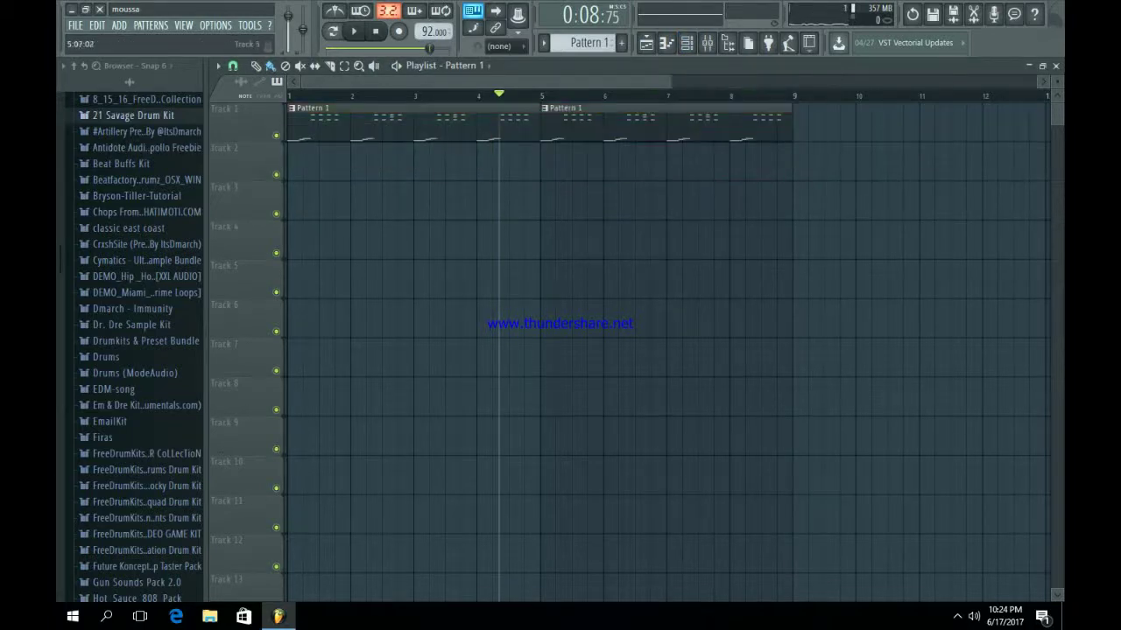
Open the Dr. Dre Sample Kit folder, audition the closed hi-hats, and load 01 HHclosed08 into a new channel.
scroll(140, 263, up, 5)
scroll(140, 271, down, 5)
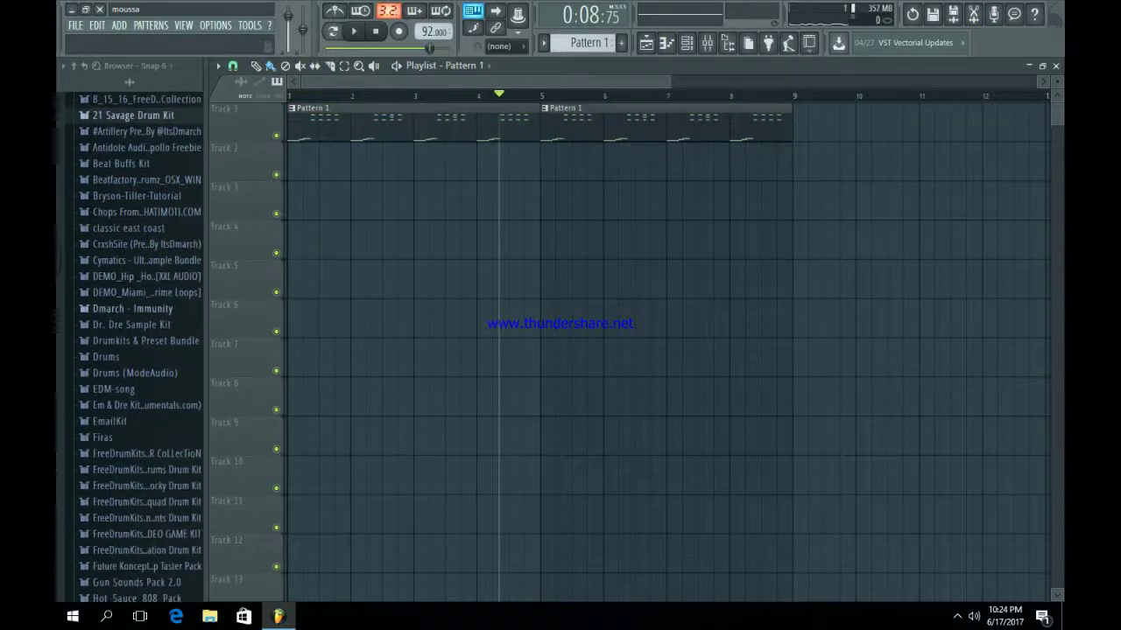
click(131, 323)
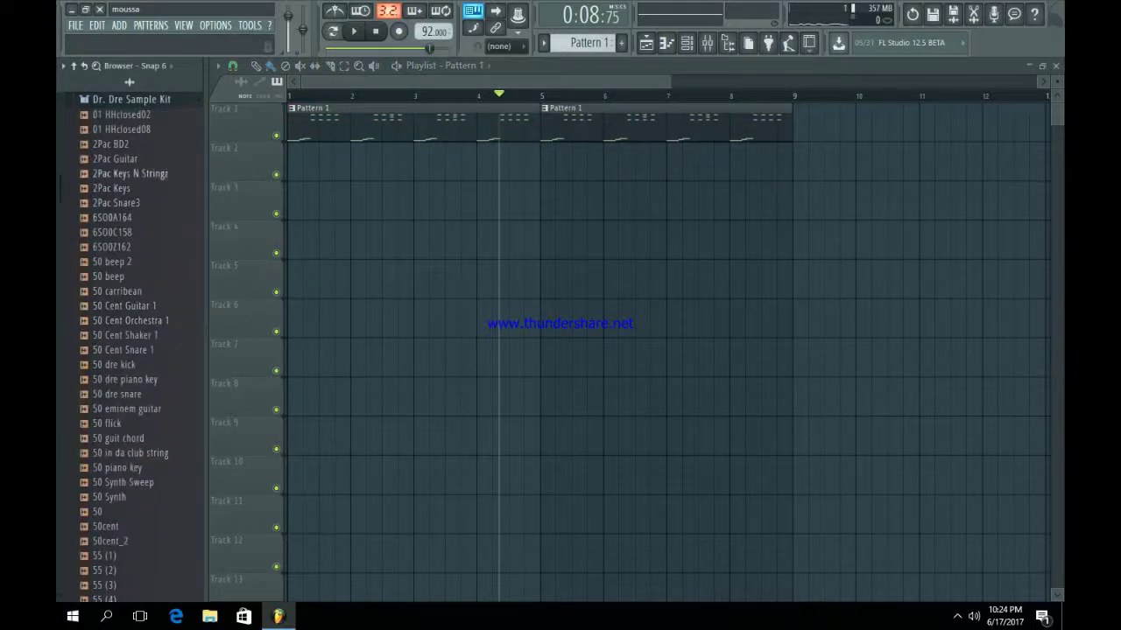
click(127, 114)
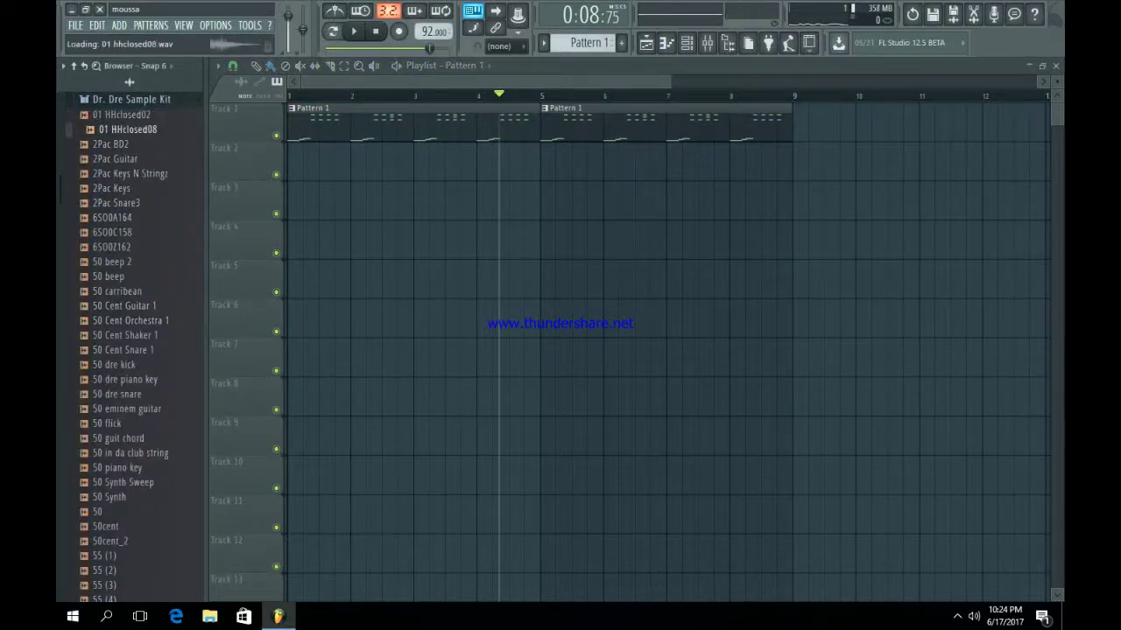
right_click(157, 127)
click(209, 143)
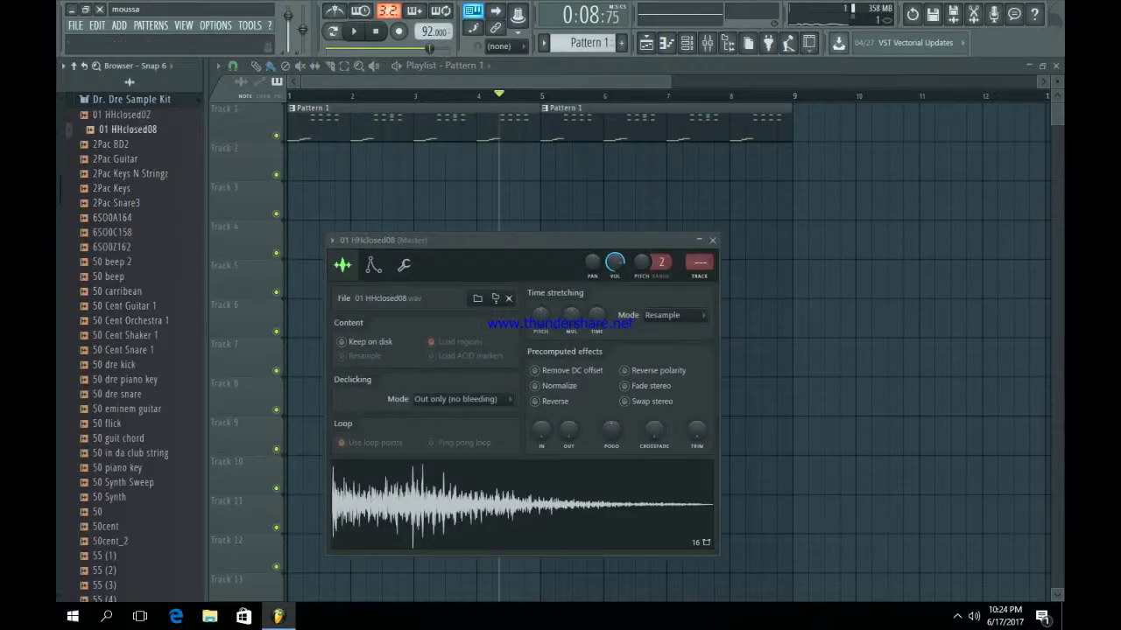
Audition samples in the Dr. Dre Sample Kit, from the 2Pac and 6SO sounds through the 55, 808 and CKS drums.
click(111, 144)
click(118, 159)
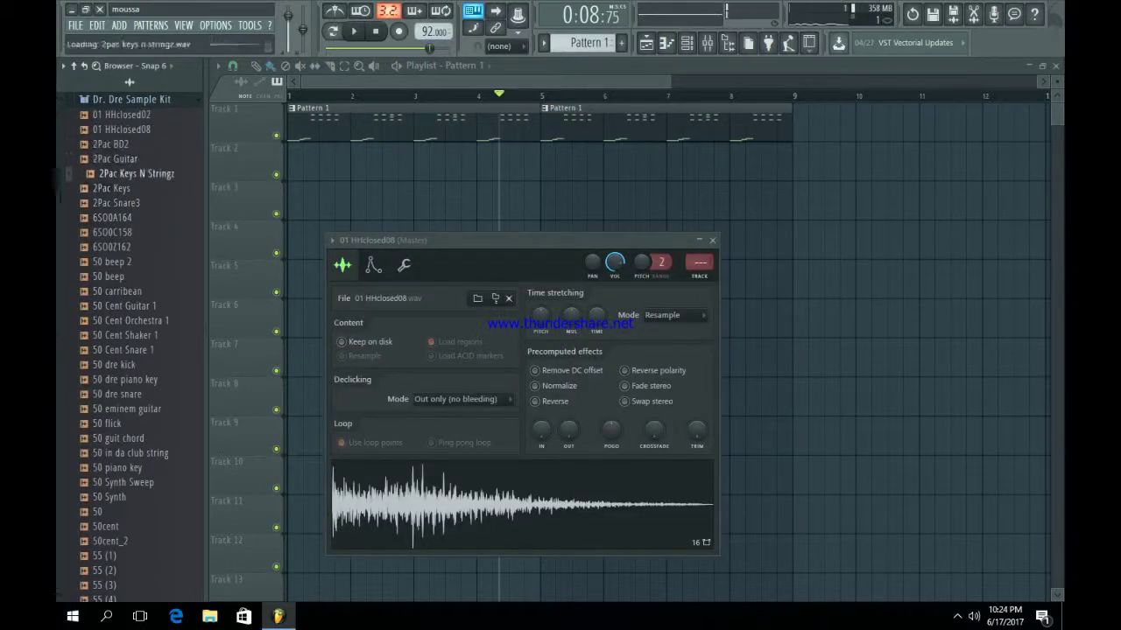
click(112, 218)
click(119, 233)
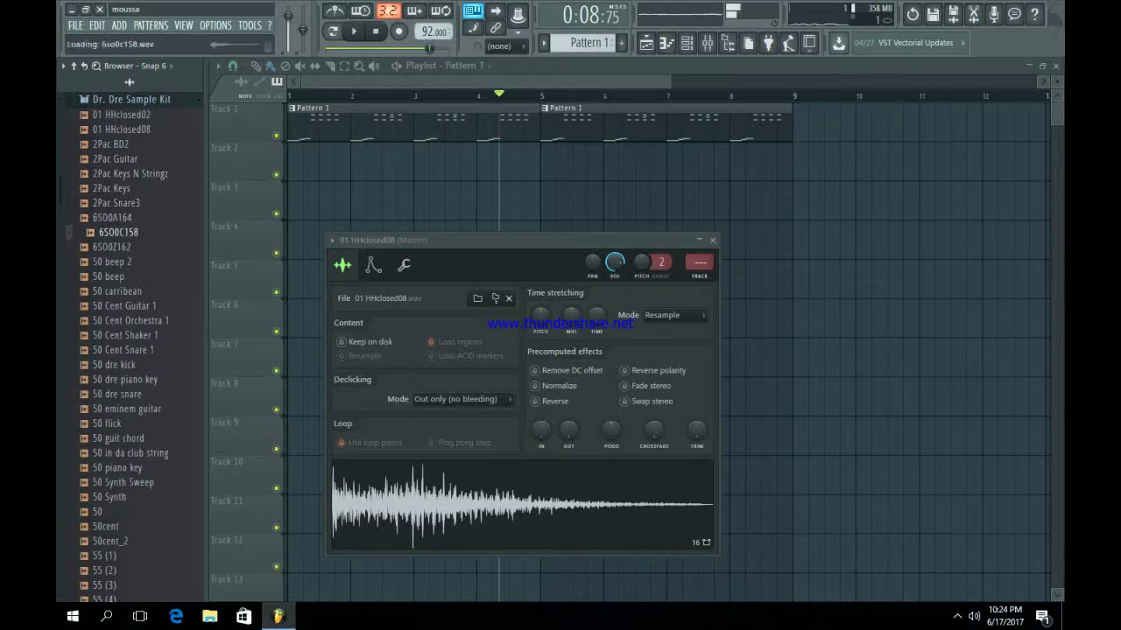
scroll(123, 377, down, 2)
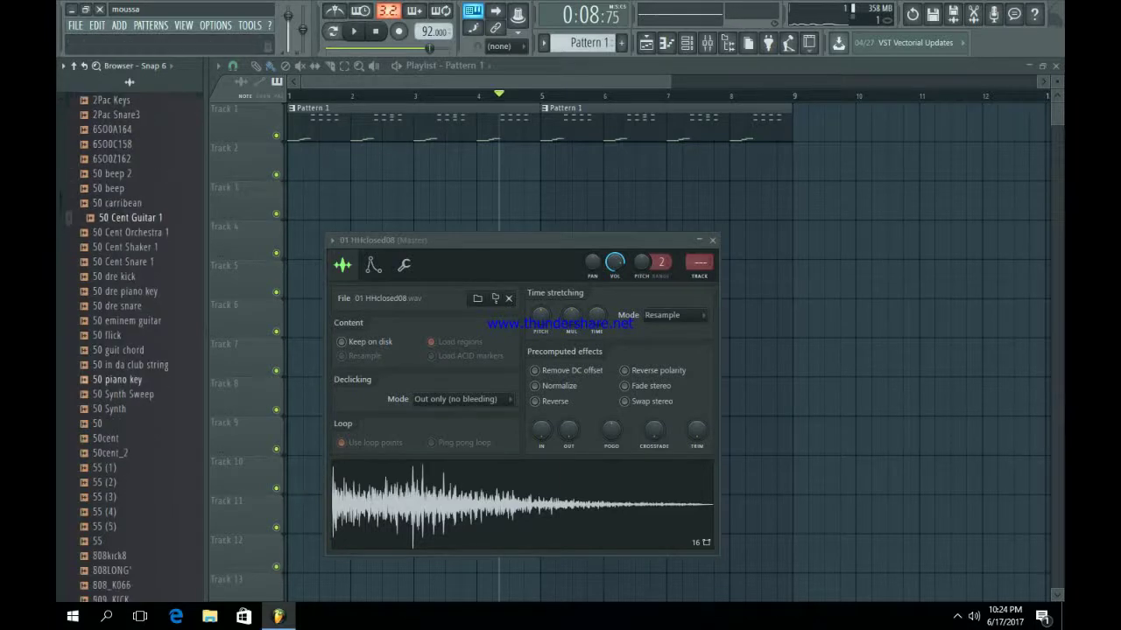
click(104, 468)
click(104, 482)
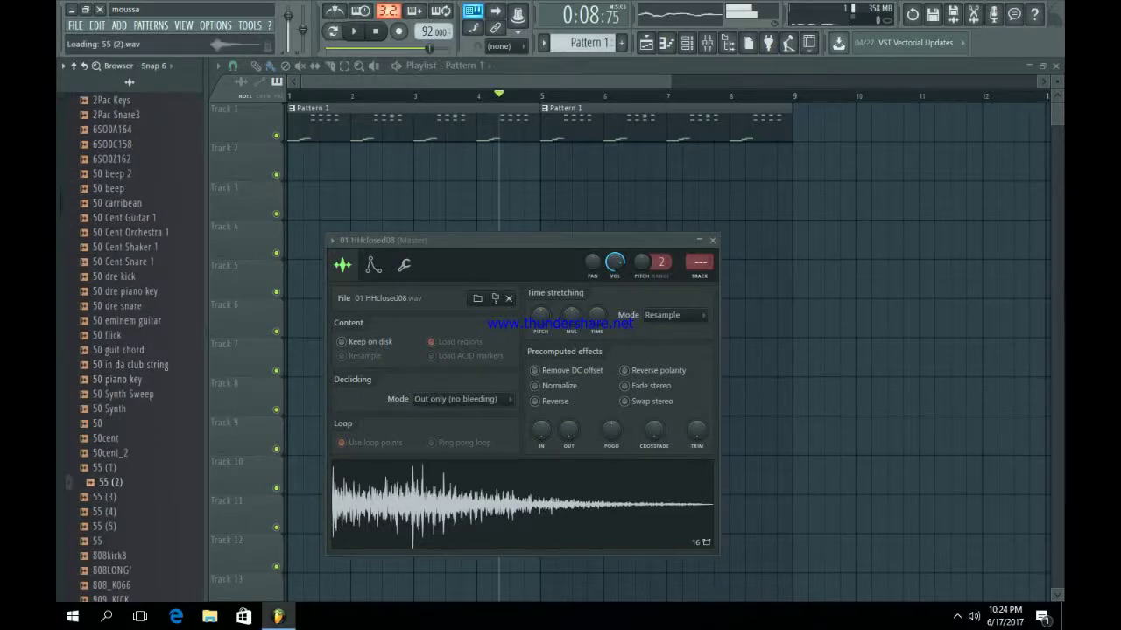
scroll(104, 483, down, 2)
scroll(110, 334, down, 4)
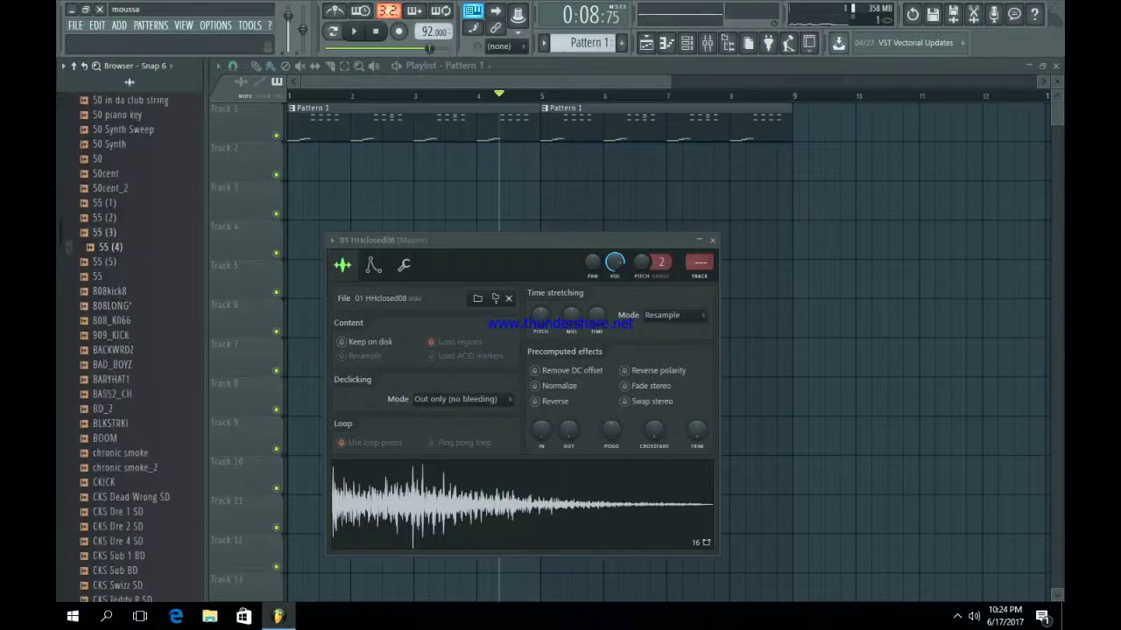
click(103, 276)
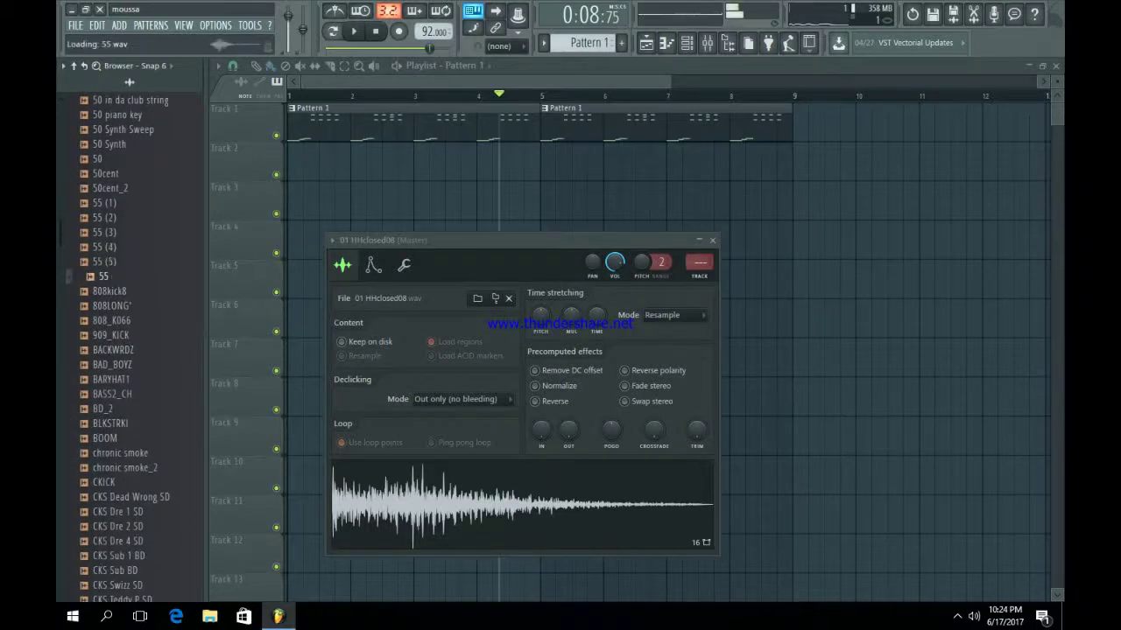
click(116, 335)
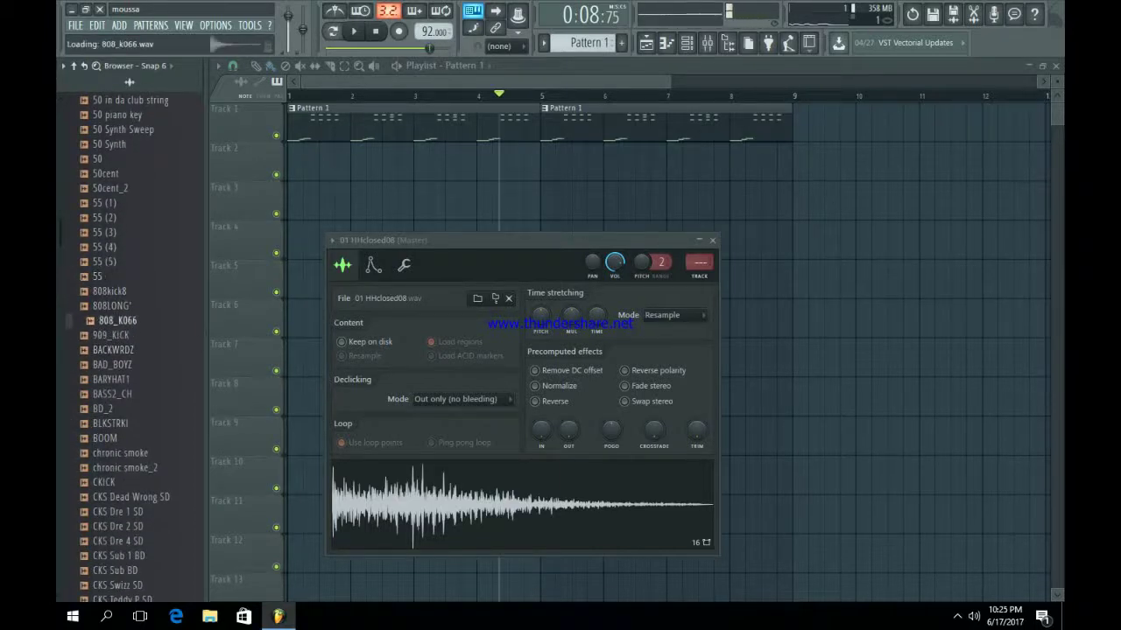
scroll(114, 341, down, 4)
click(118, 336)
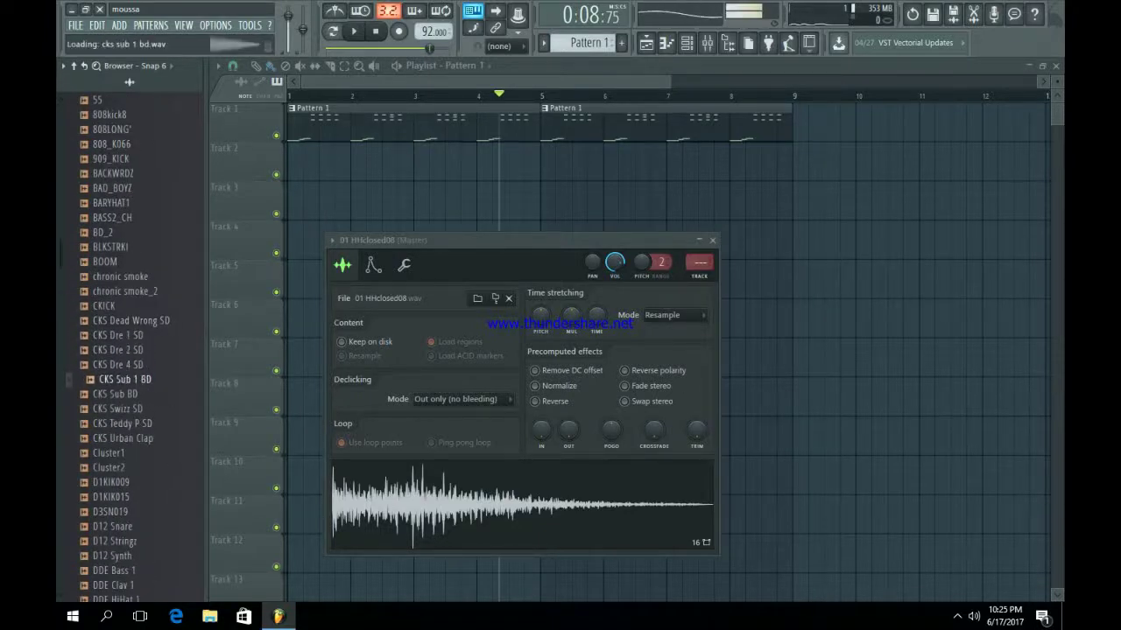
scroll(113, 342, down, 4)
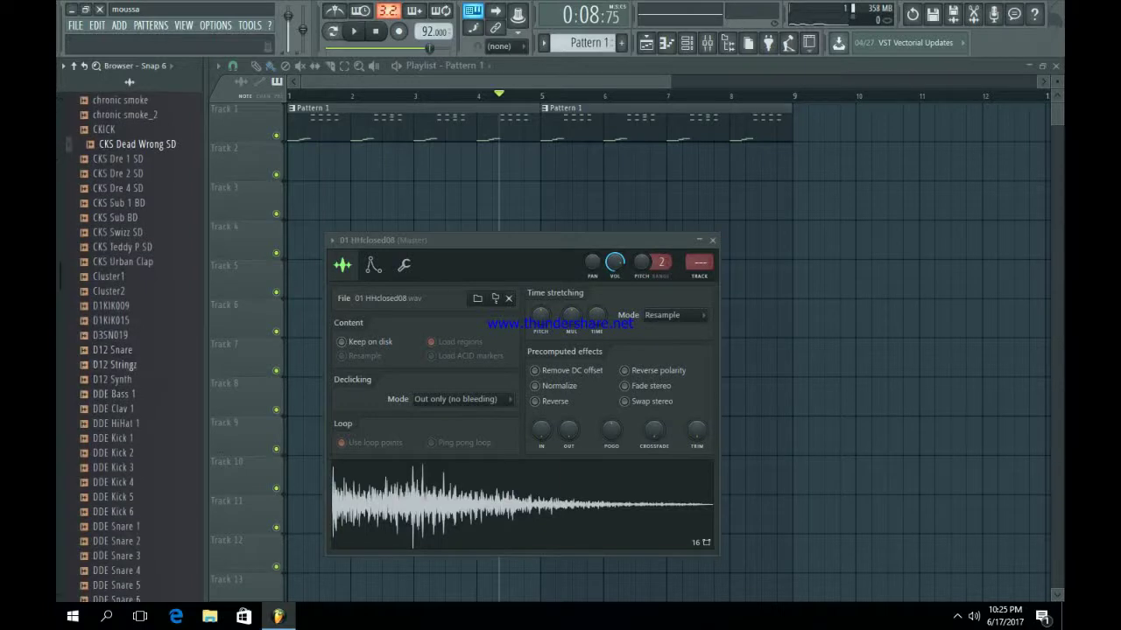
Preview the DDE HiHat 1 sample and load it into a new channel.
click(117, 423)
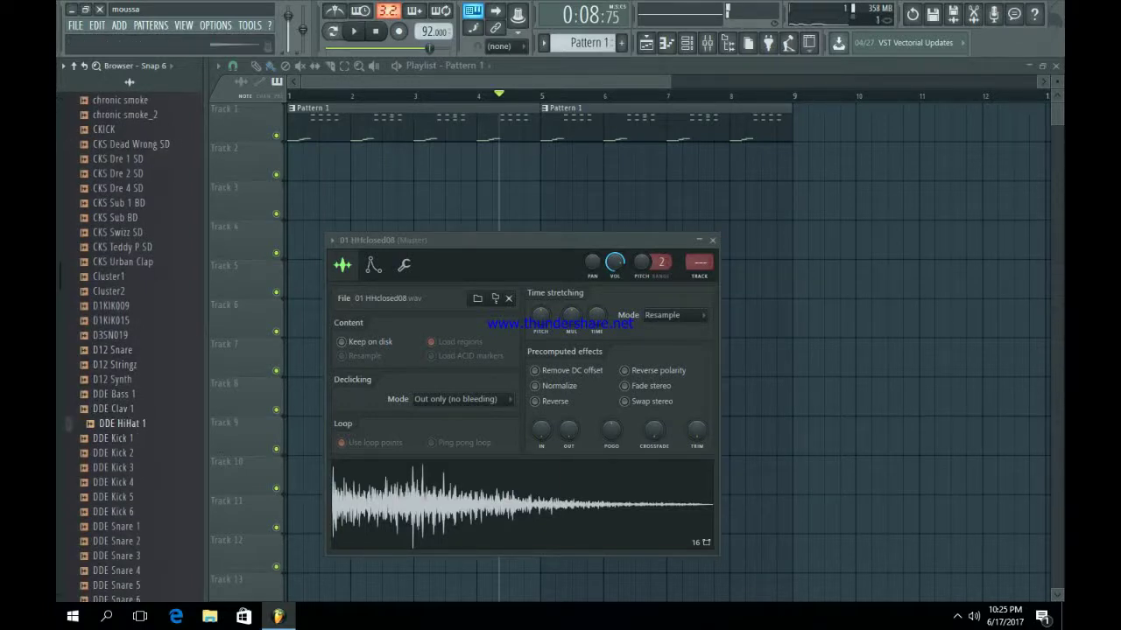
right_click(127, 422)
click(176, 441)
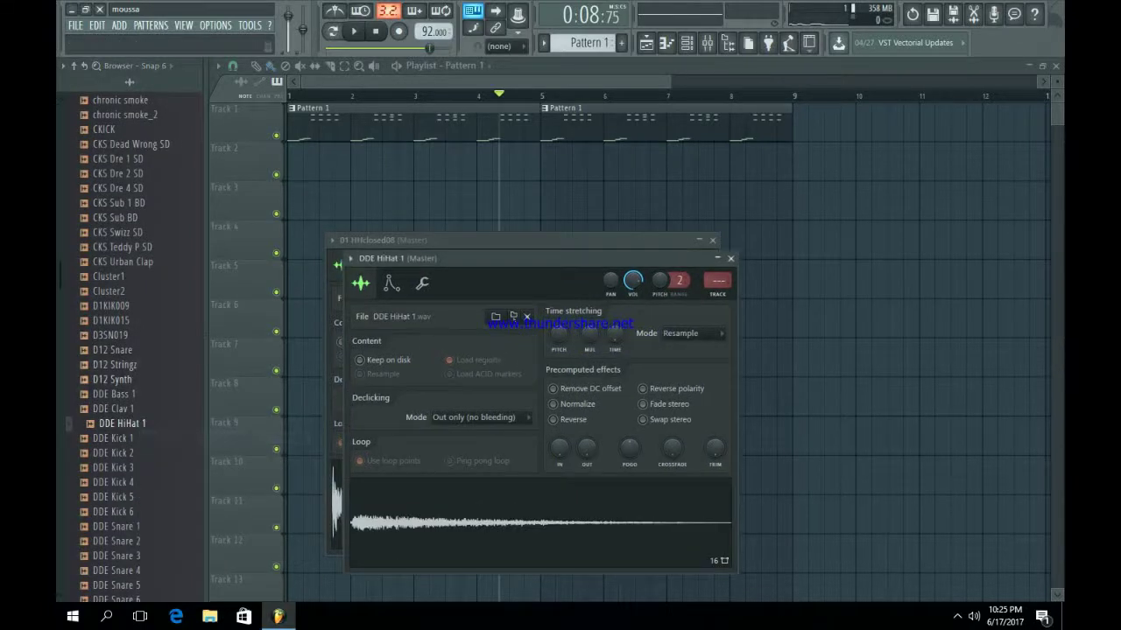
Audition the D12 and DDE Kick samples and load DDE Kick 5 into a new channel.
click(121, 365)
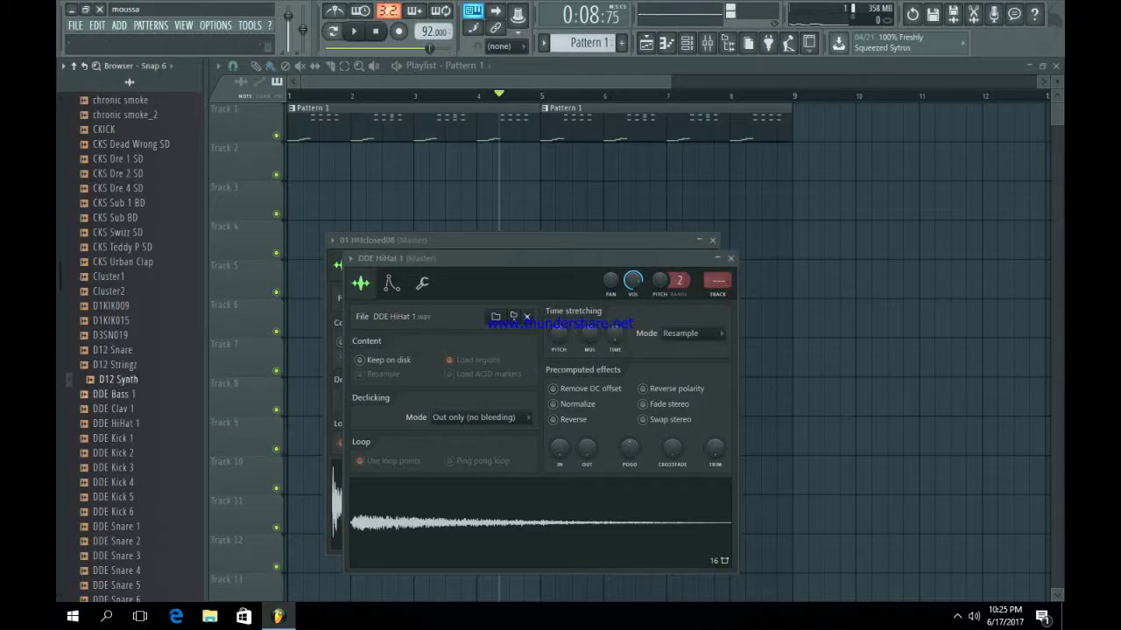
scroll(120, 394, down, 4)
click(117, 321)
click(118, 291)
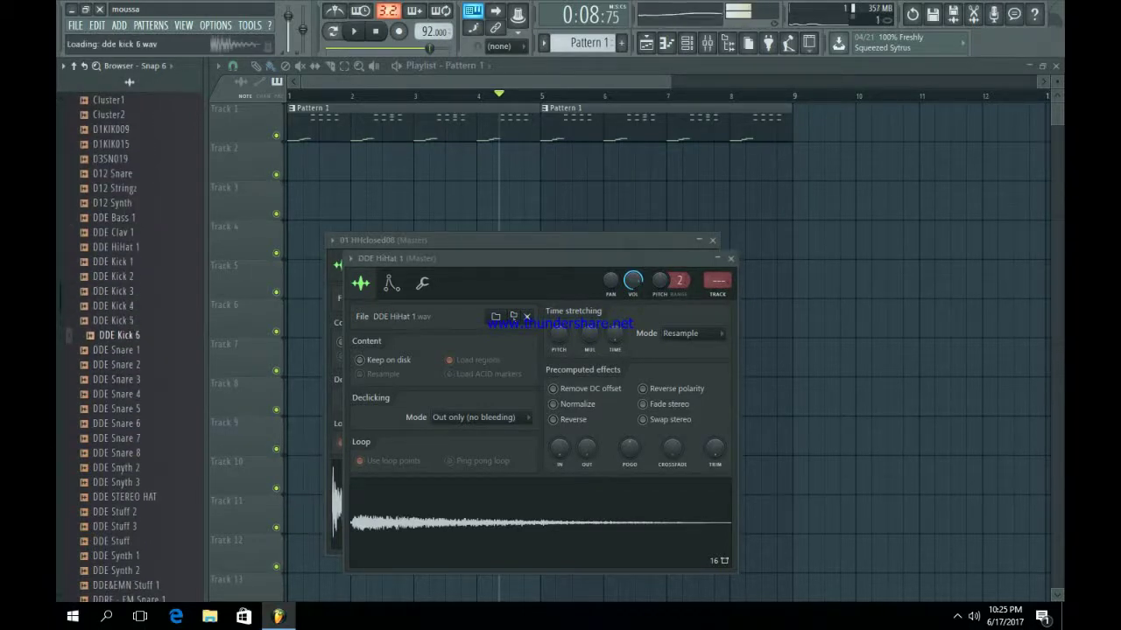
right_click(129, 316)
click(178, 334)
Compare the first DDE snares, load DDE Snare 2 into a new channel, and close the snare and kick channel windows.
click(118, 350)
click(121, 365)
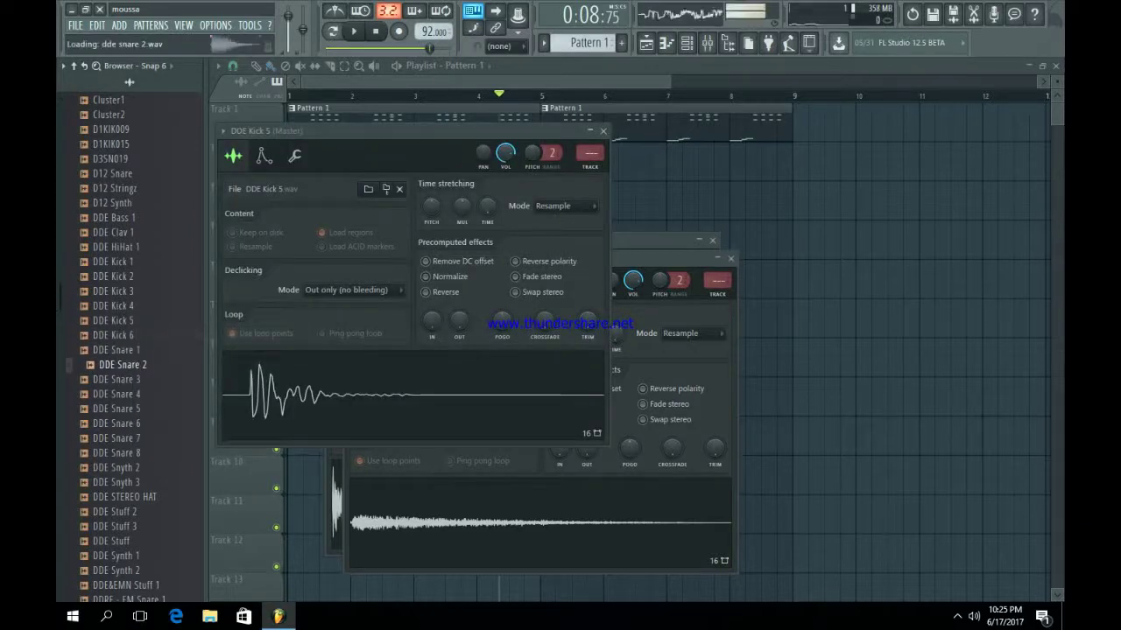
right_click(129, 365)
click(179, 378)
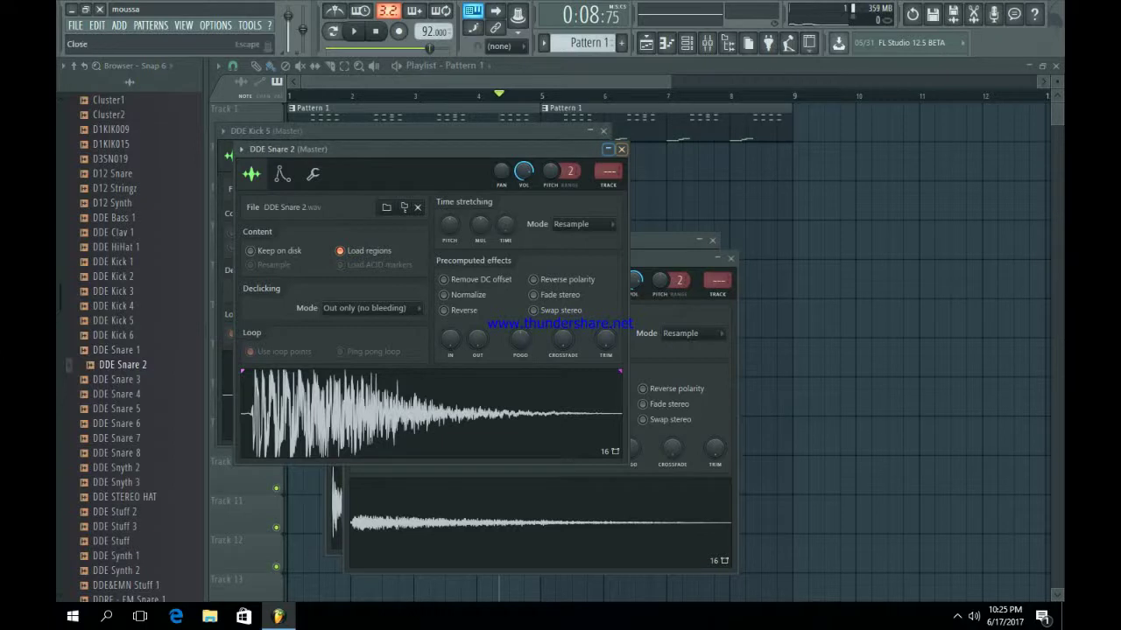
click(621, 149)
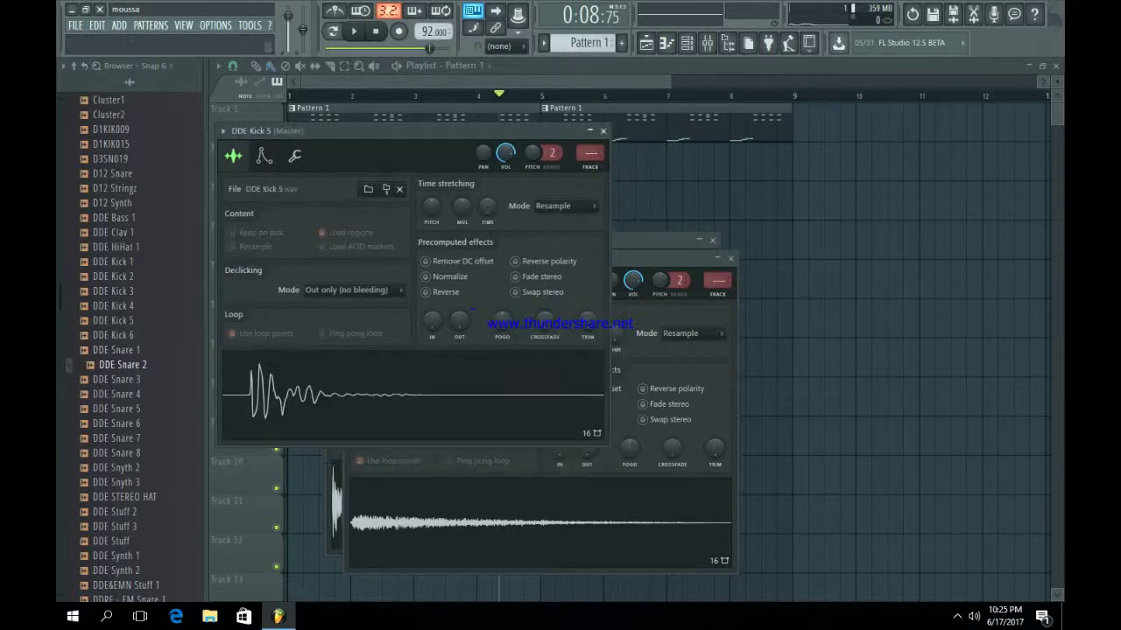
click(602, 131)
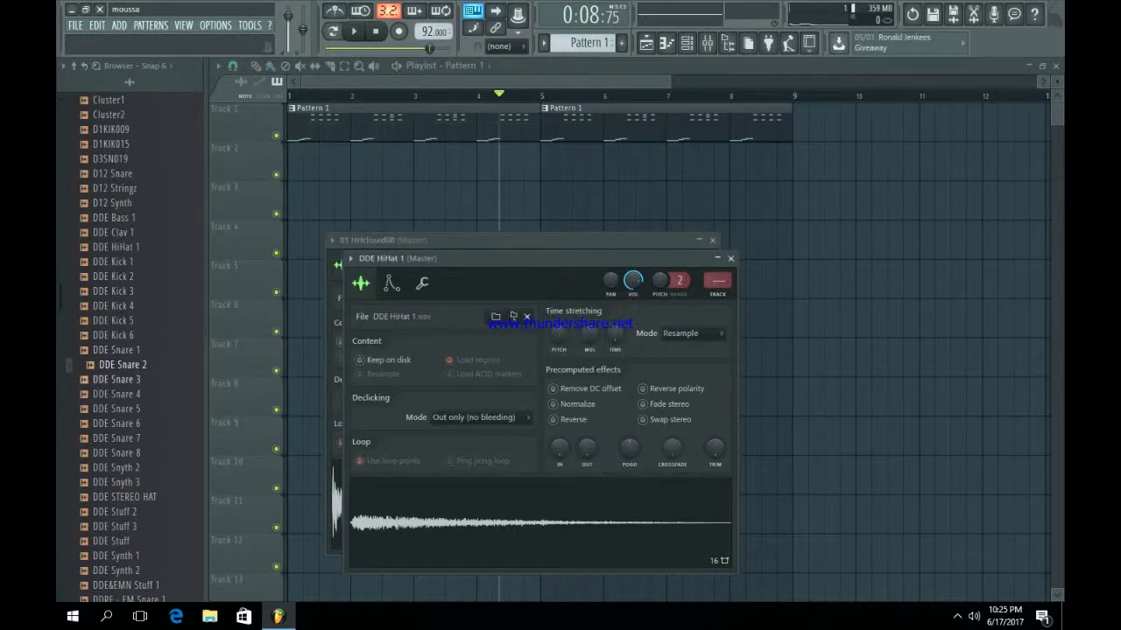
Load DDE Snare 4 into a new channel and close all remaining sampler channel windows.
right_click(143, 391)
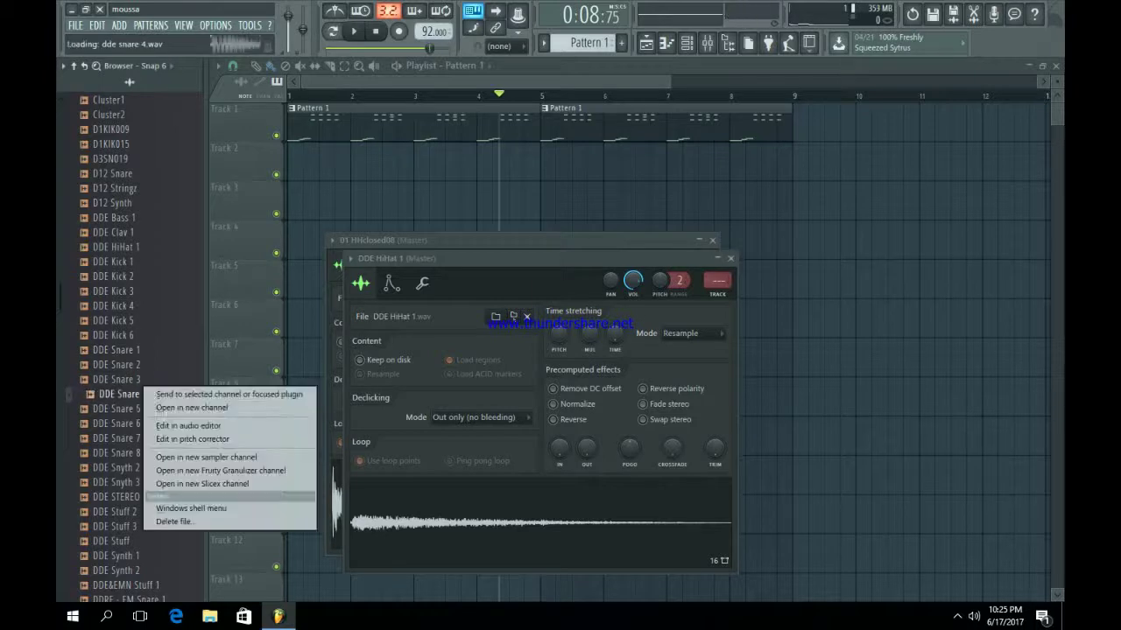
click(193, 407)
click(641, 168)
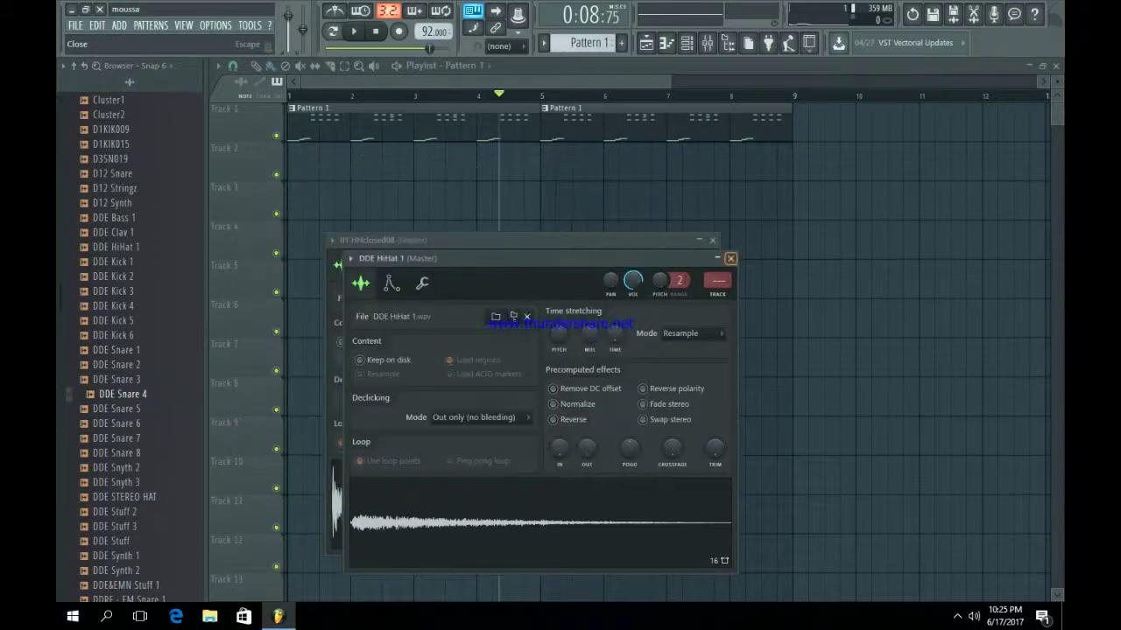
click(730, 258)
click(712, 240)
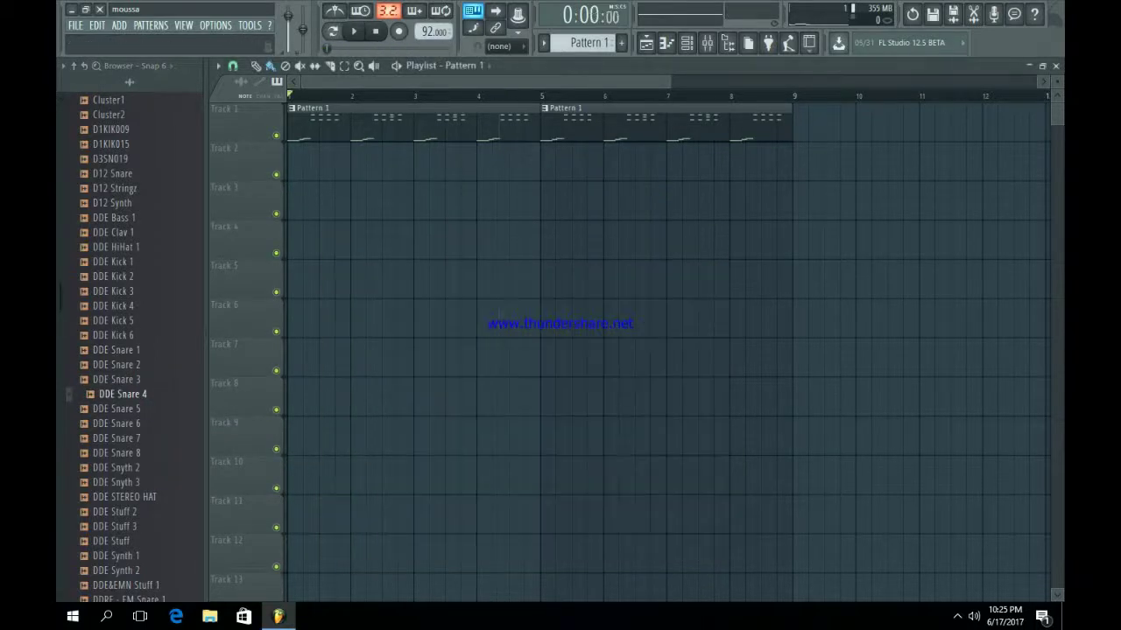
Show the channel rack with the empty Pattern 2 and choose a time-stretching mode for the 01 HHclosed08 channel.
click(687, 42)
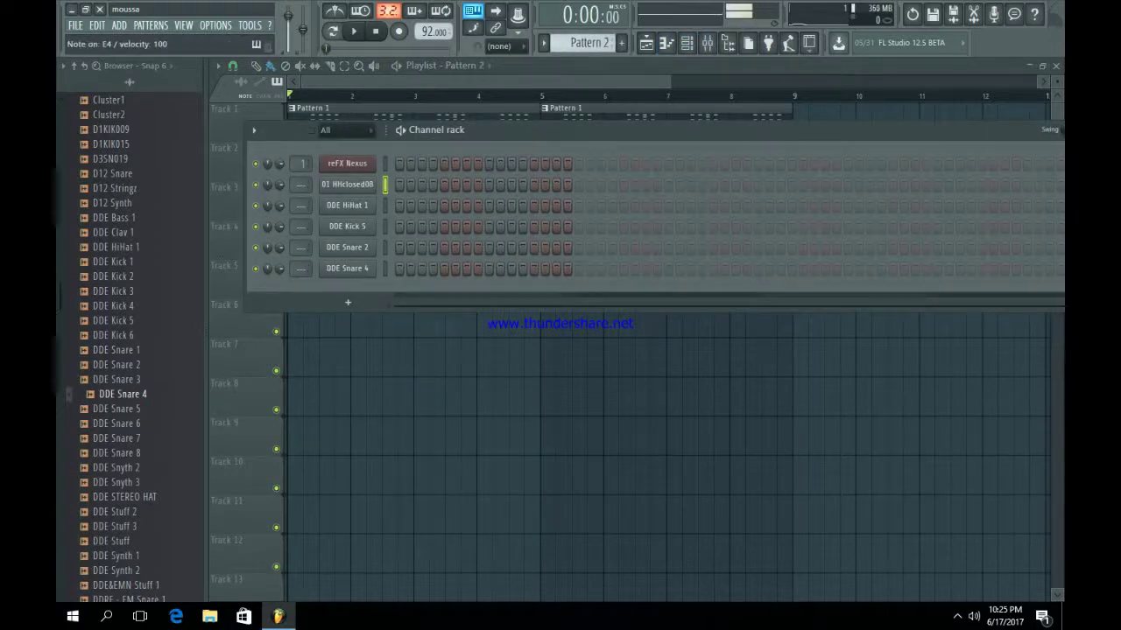
click(347, 184)
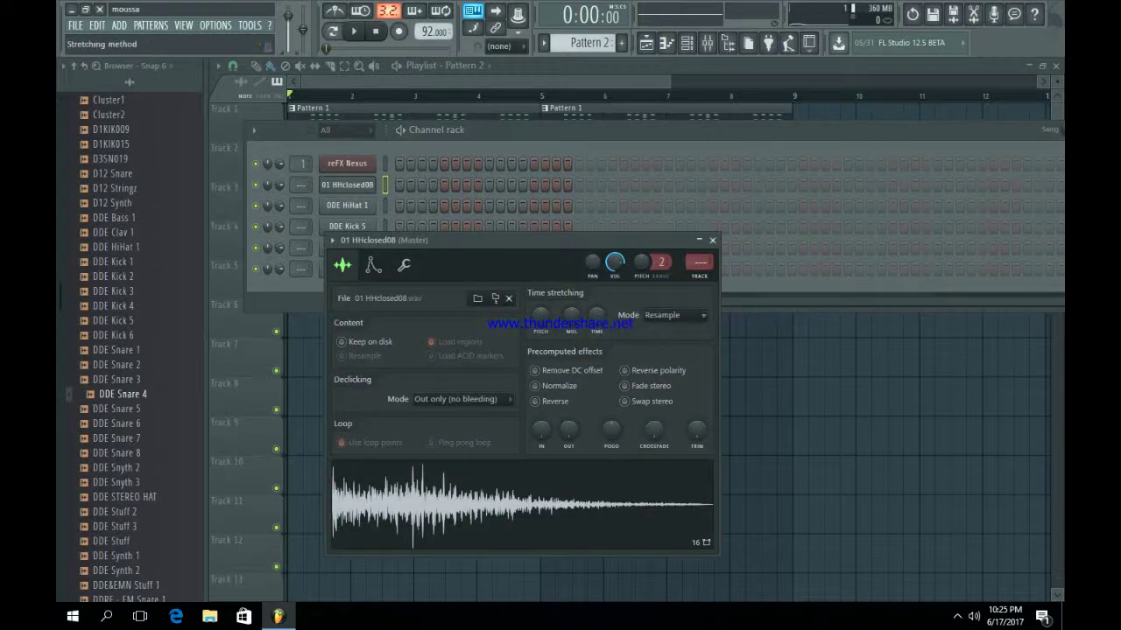
click(674, 315)
click(668, 341)
click(712, 240)
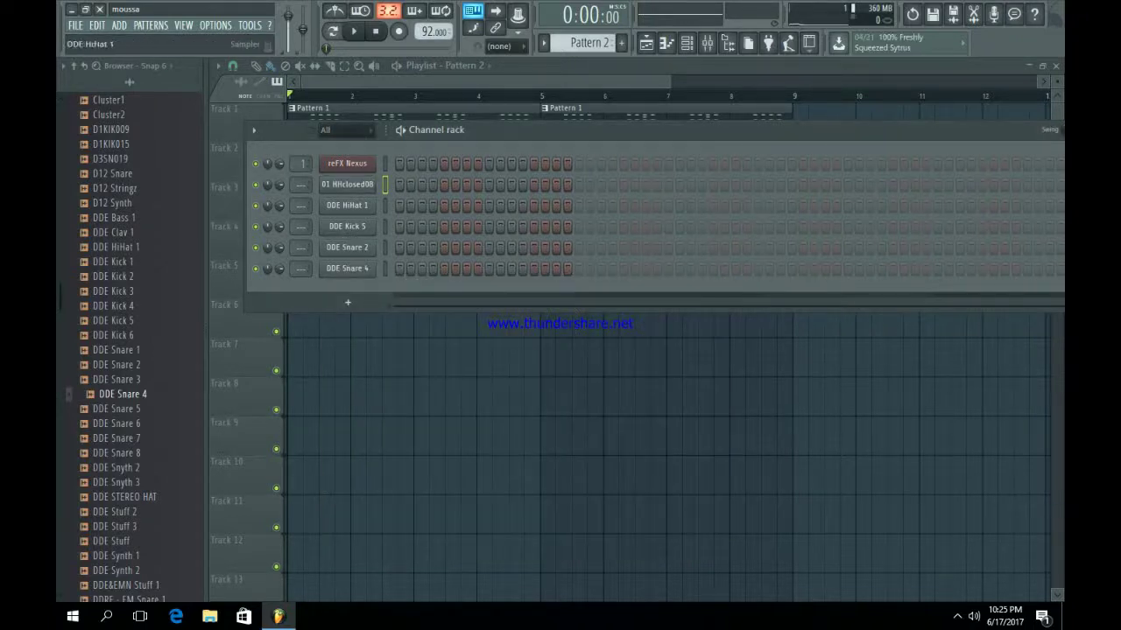
Fill every second step of the 01 HHclosed08 channel in Pattern 2.
right_click(374, 180)
click(525, 227)
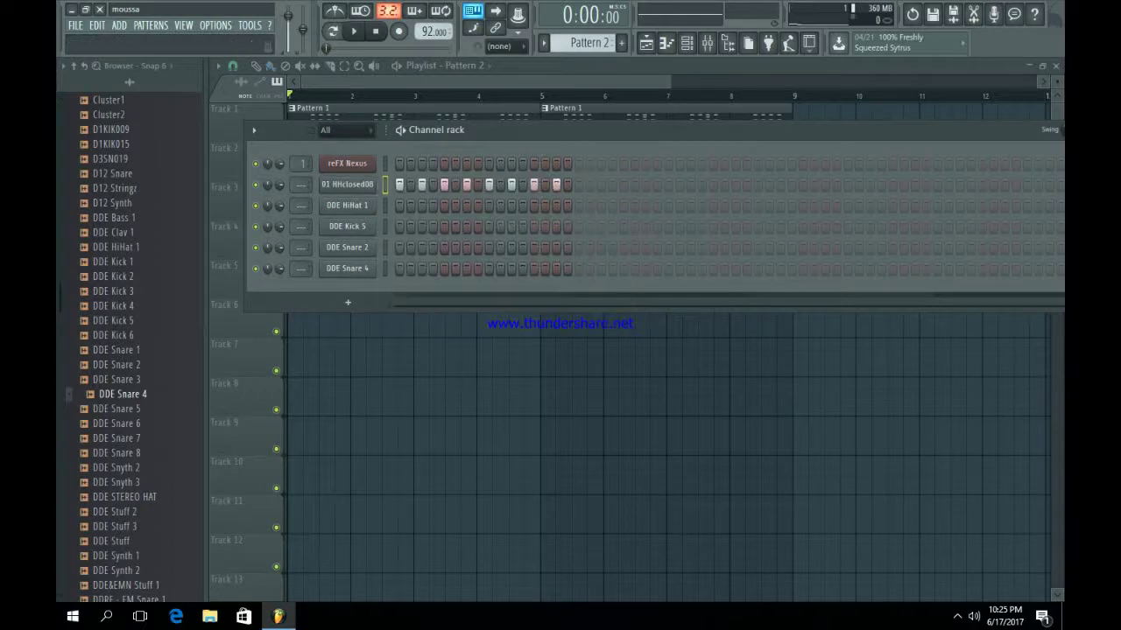
Put DDE HiHat 1 on steps 4, 11 and 16 of Pattern 2 and add 01 HHclosed08 hits on steps 2 and 14.
click(348, 206)
click(731, 259)
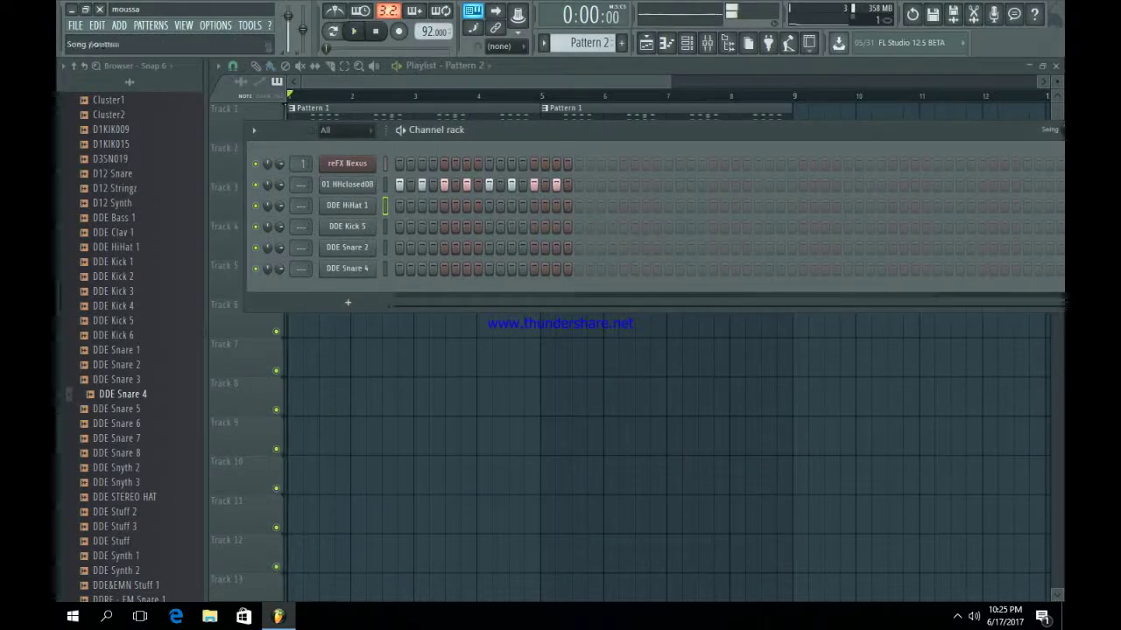
click(410, 206)
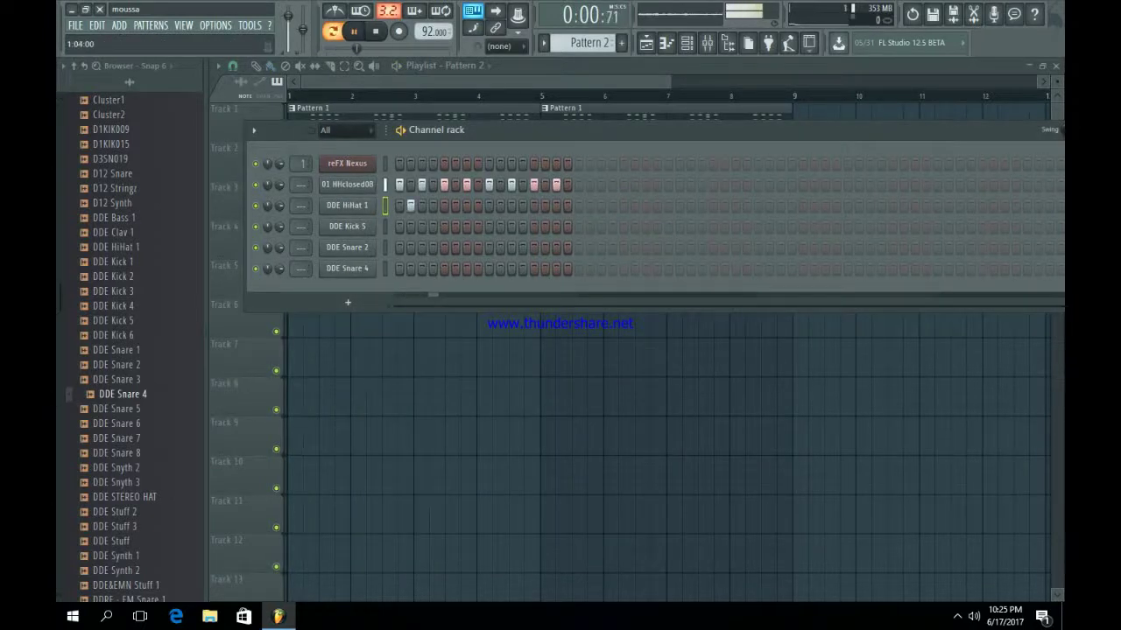
key(space)
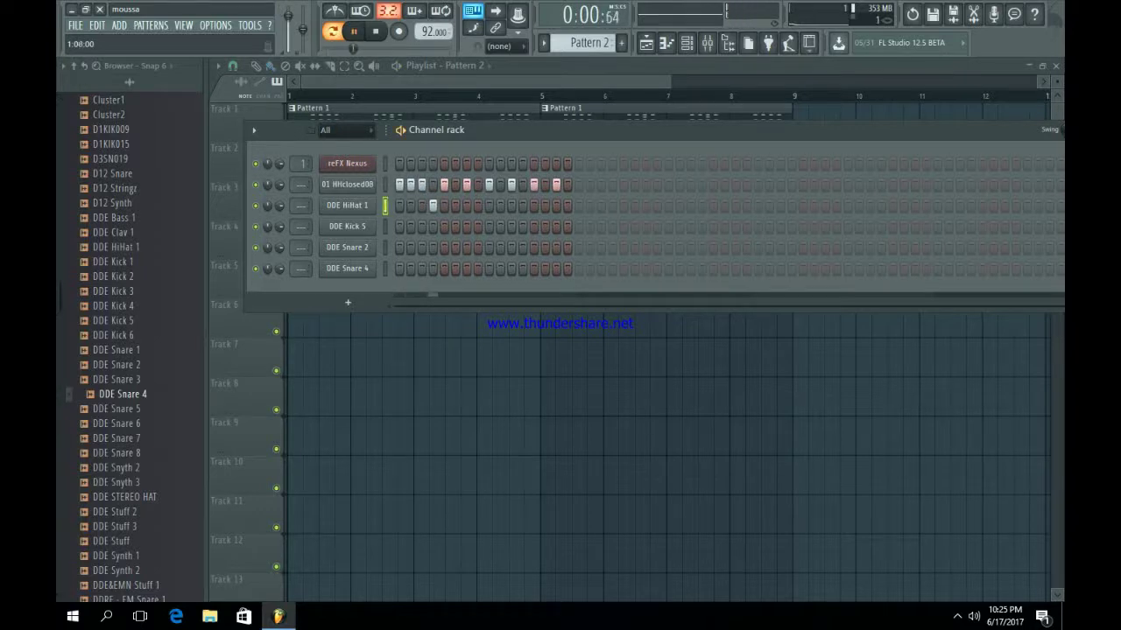
drag(511, 206, 523, 206)
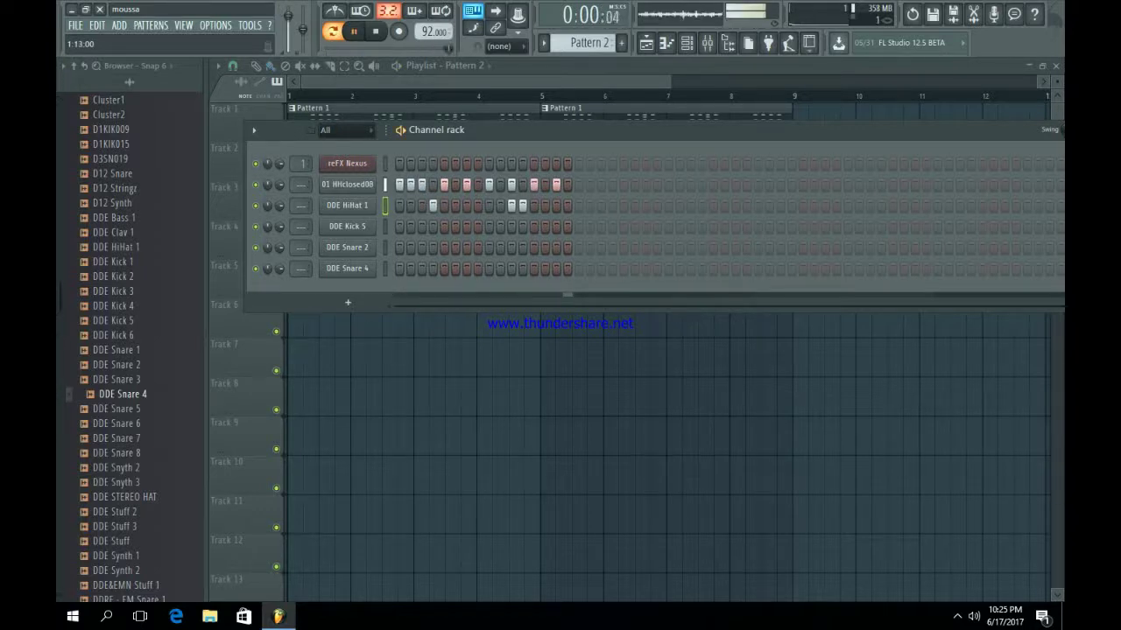
click(567, 205)
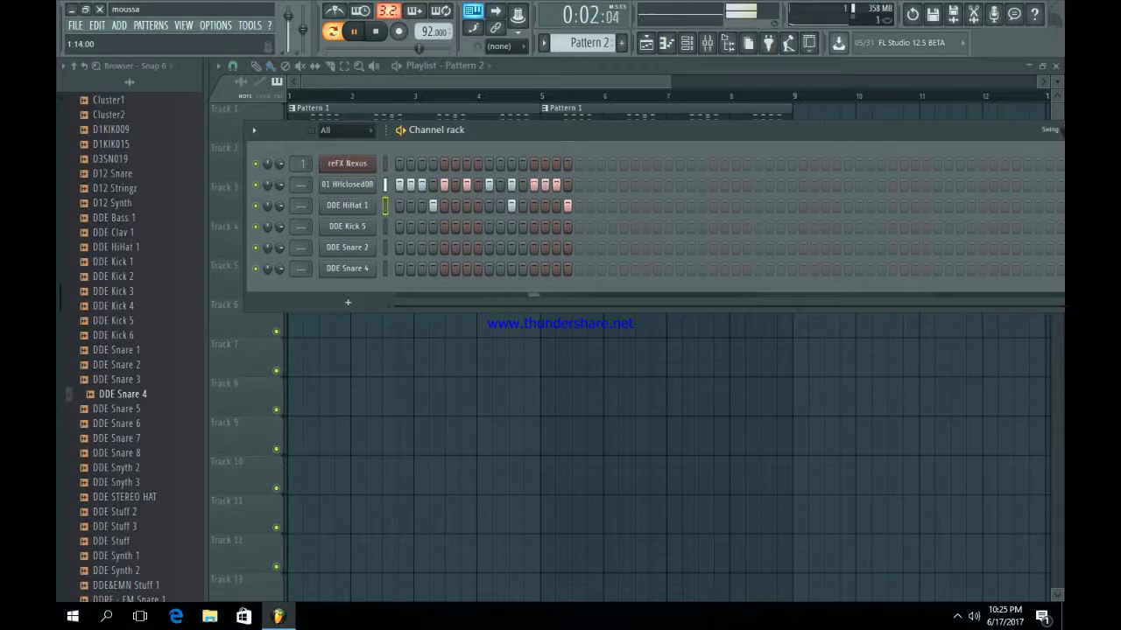
Place Pattern 2 at the start of Track 2 in the playlist and repeat it through bar 8 during song playback.
key(F6)
key(space)
click(290, 163)
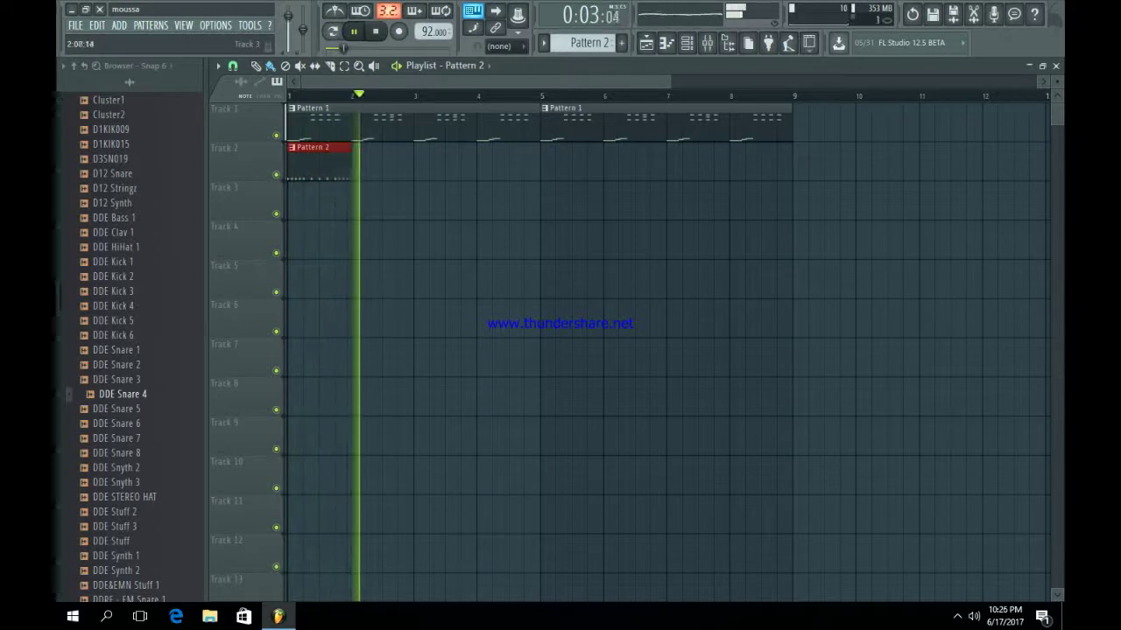
key(ctrl+b)
key(ctrl+b)
key(ctrl+b)
key(ctrl+b)
key(ctrl+b)
key(ctrl+b)
key(ctrl+b)
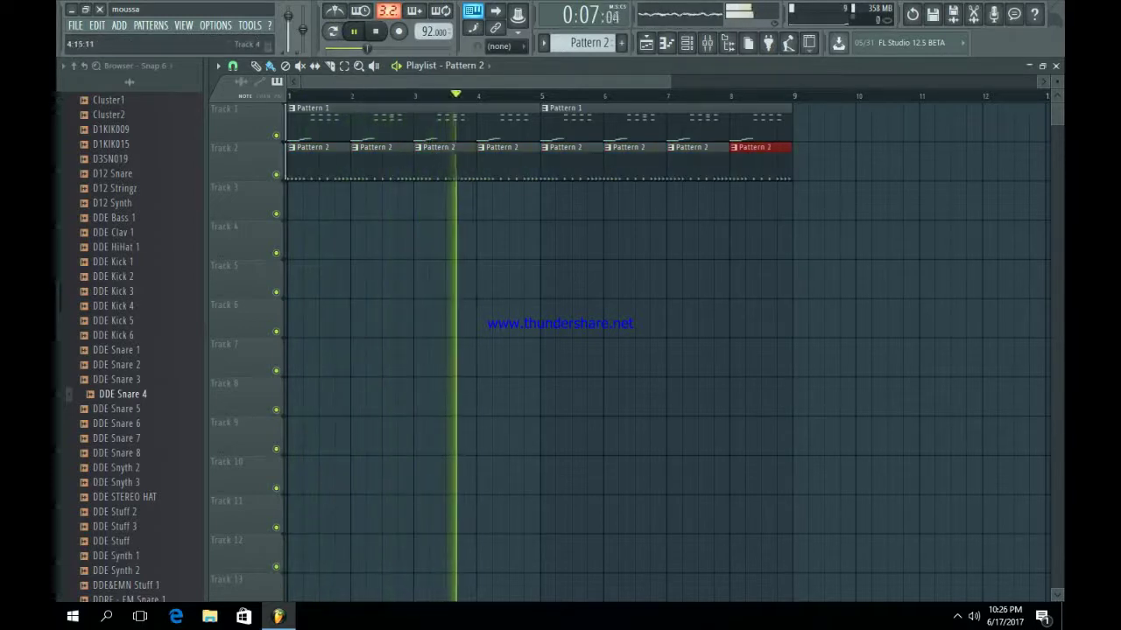
ctrl+click(851, 279)
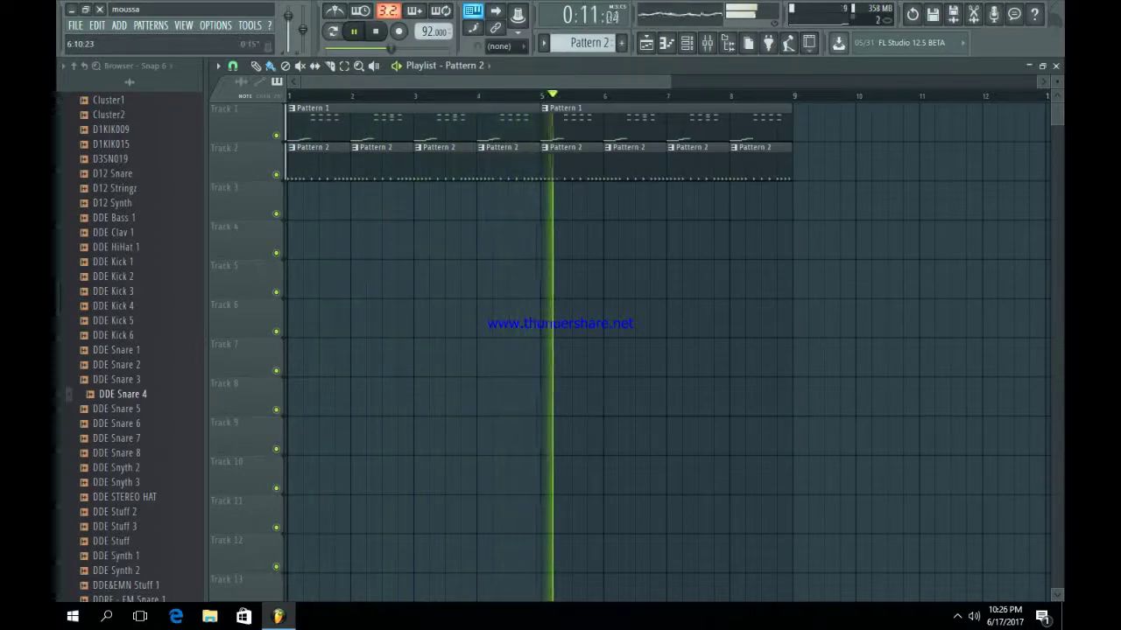
Switch to the empty Pattern 3, place it at the start of playlist Track 3 and reopen the channel rack.
key(F6)
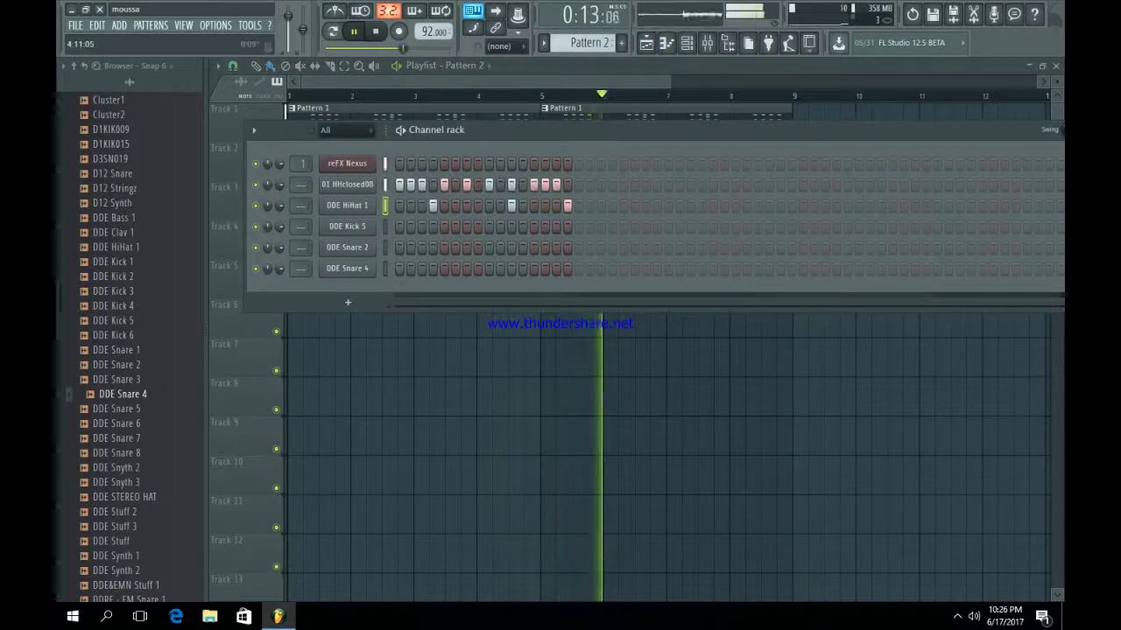
key(KP_Add)
key(F6)
drag(304, 203, 291, 203)
click(687, 43)
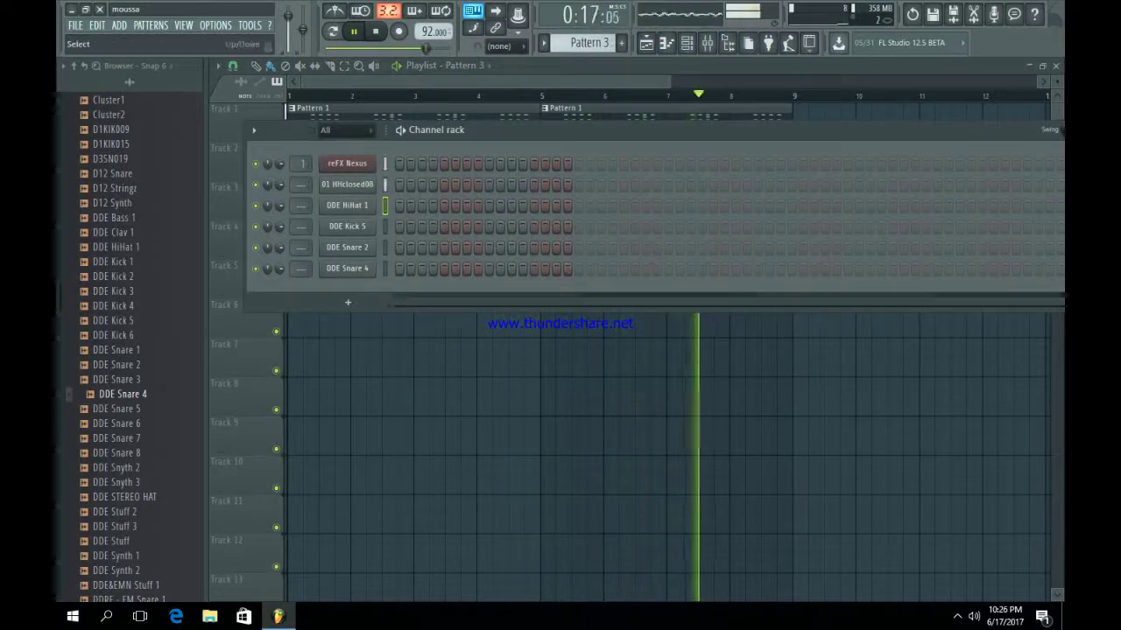
Add a DDE Kick 5 hit on step 1 of Pattern 3 and check it with playback.
key(space)
key(space)
click(399, 227)
key(space)
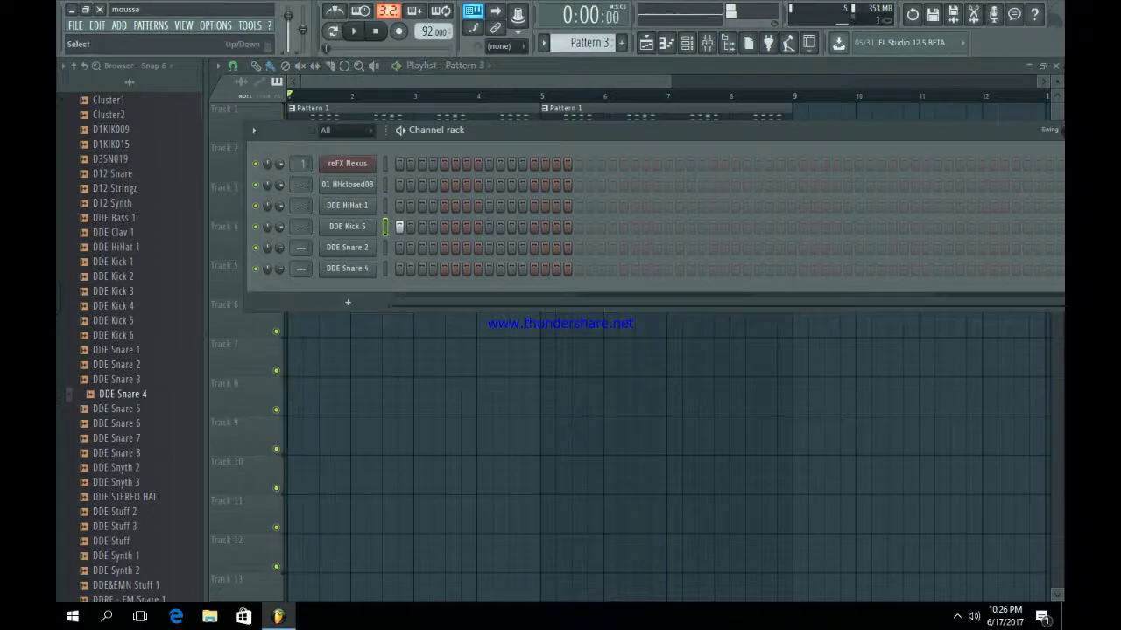
Audition the other DDE kick samples and load DDE Kick 1 into a new channel with a hit on step 1.
click(119, 276)
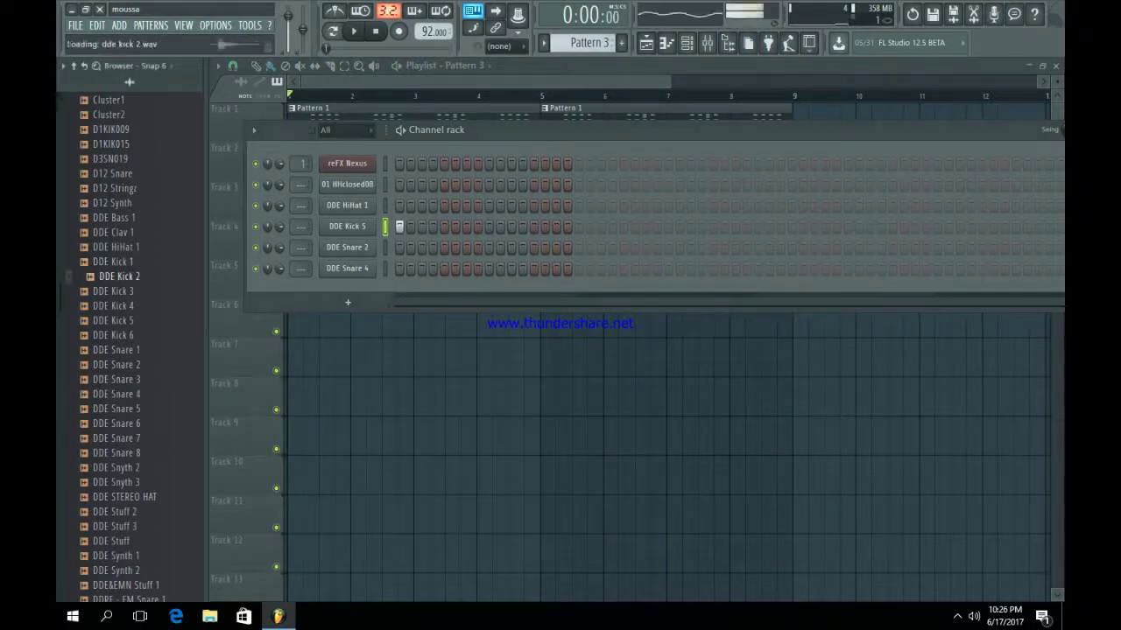
click(119, 305)
click(348, 163)
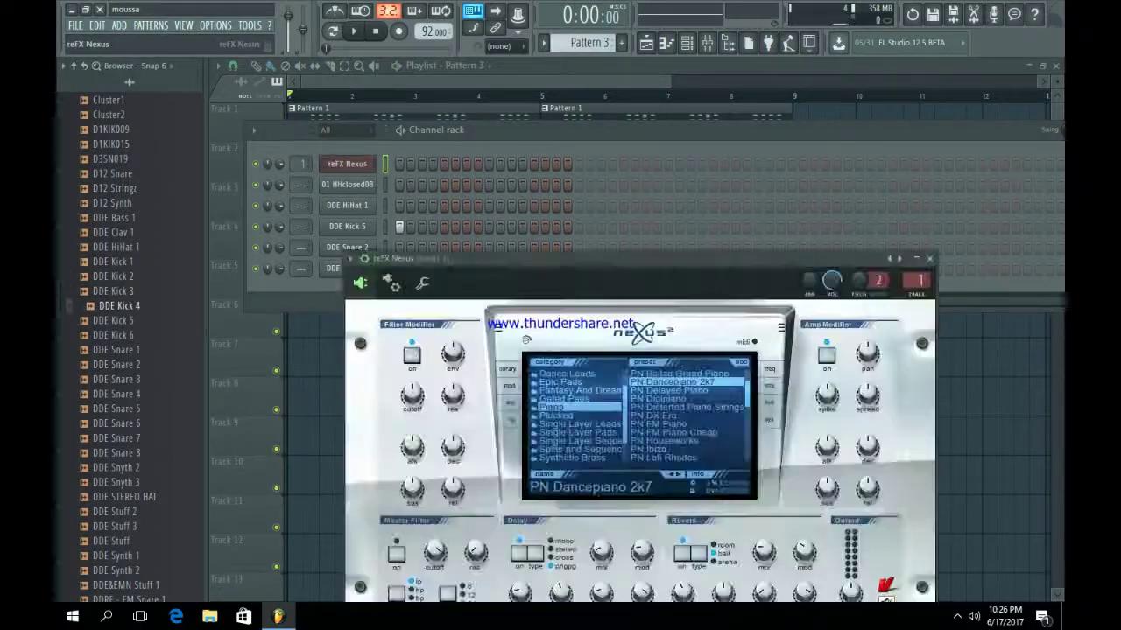
click(347, 164)
click(348, 164)
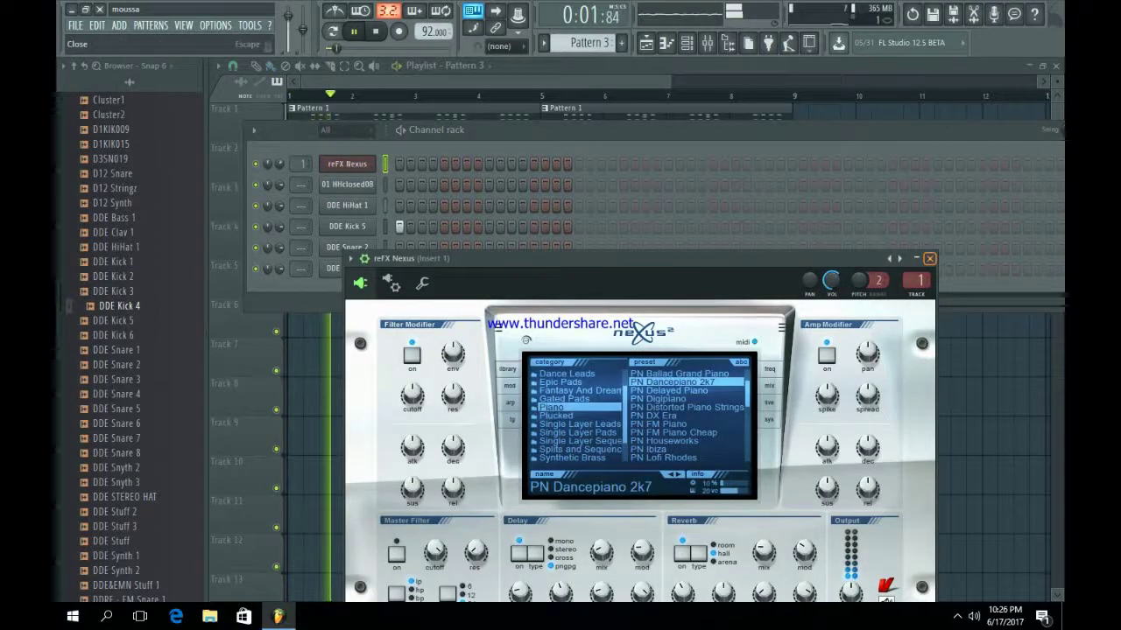
click(930, 259)
key(space)
click(119, 306)
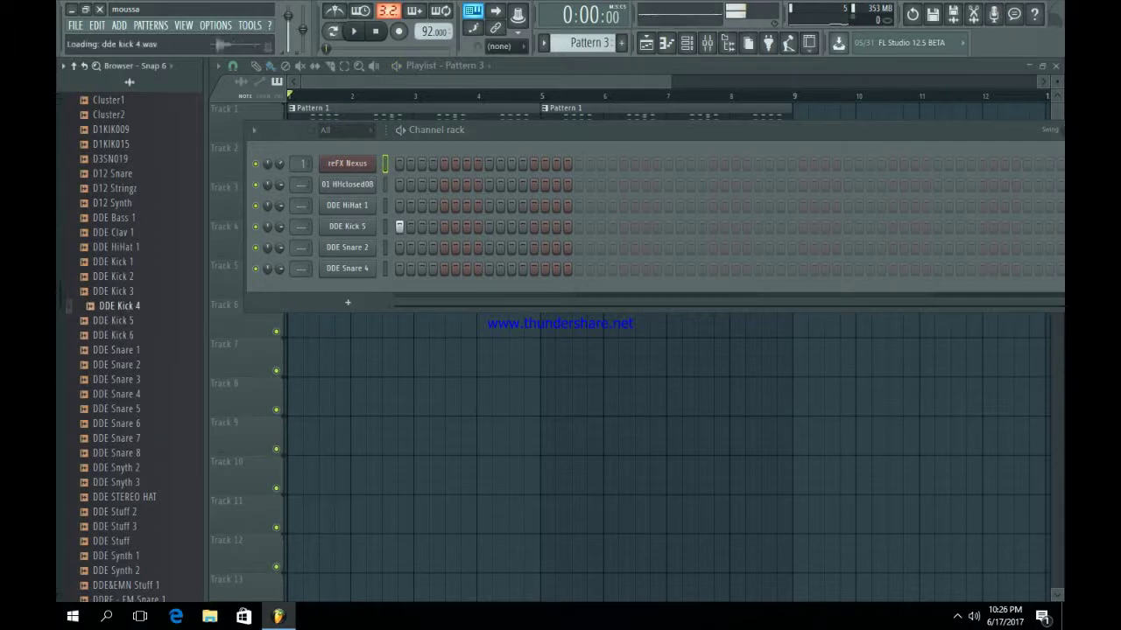
click(119, 276)
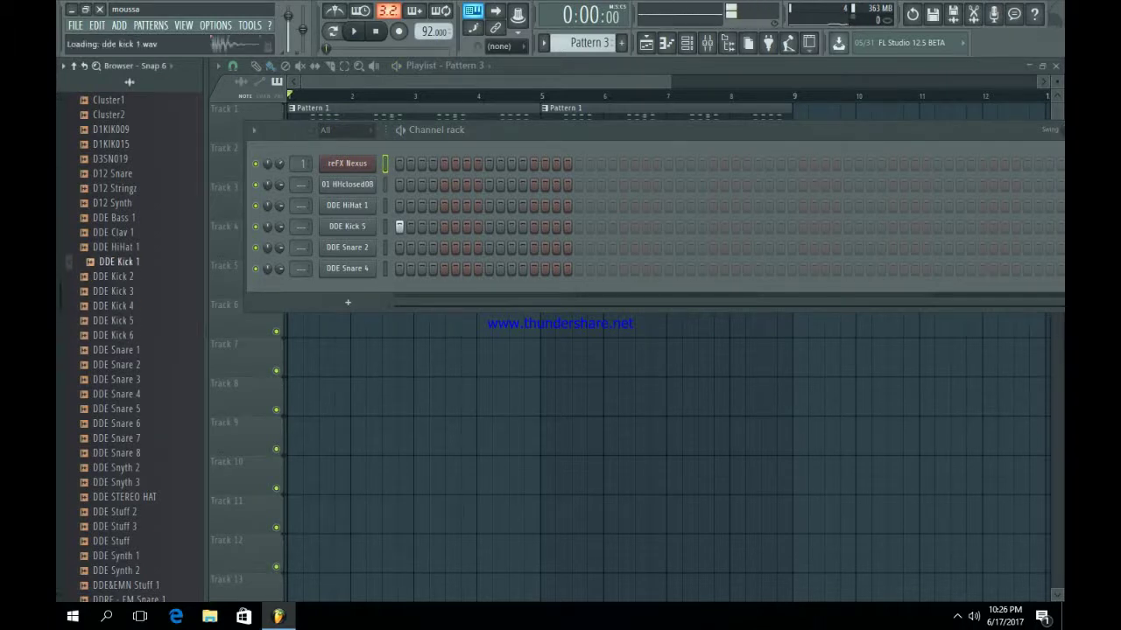
drag(119, 262, 333, 302)
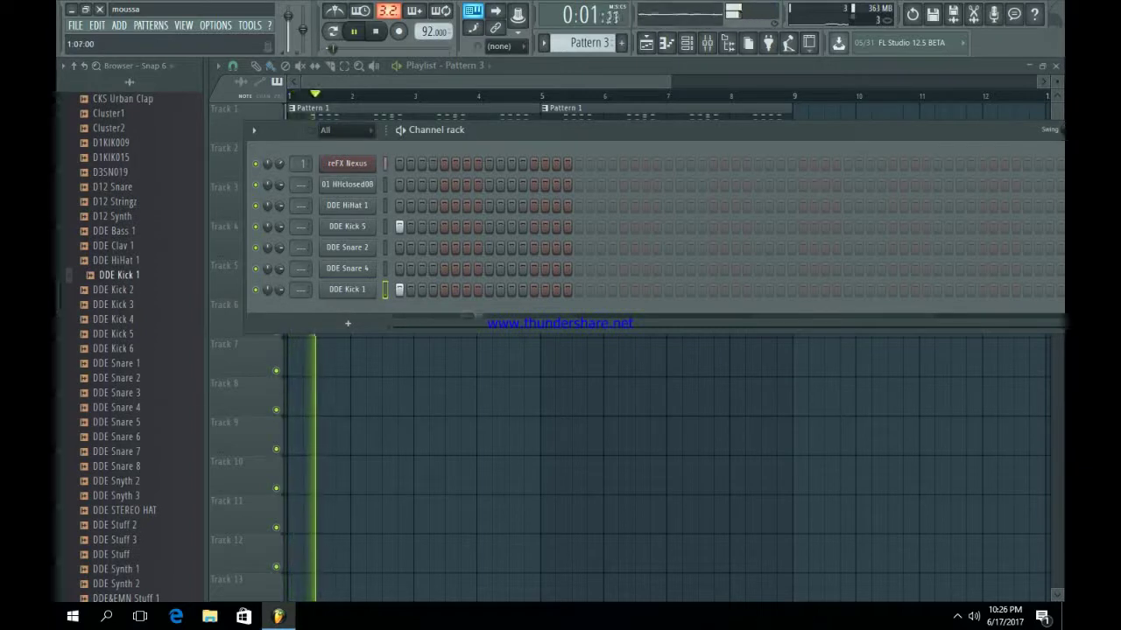
Put both DDE kicks on steps 9 and 11 and both DDE snares on steps 5 and 13 of Pattern 3, checking with playback.
key(space)
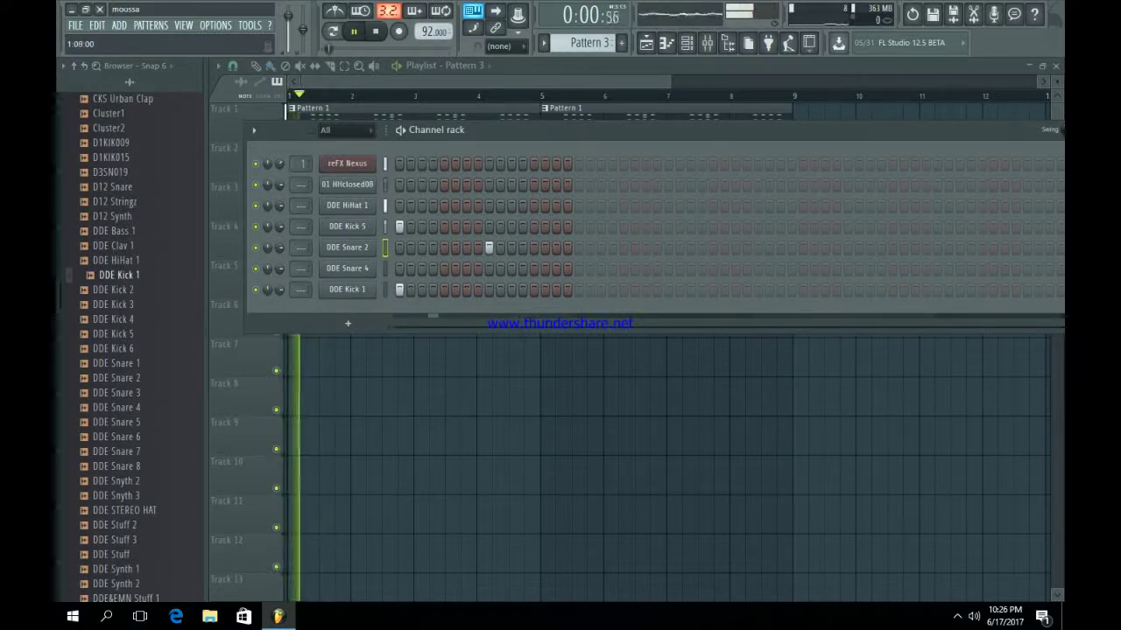
key(space)
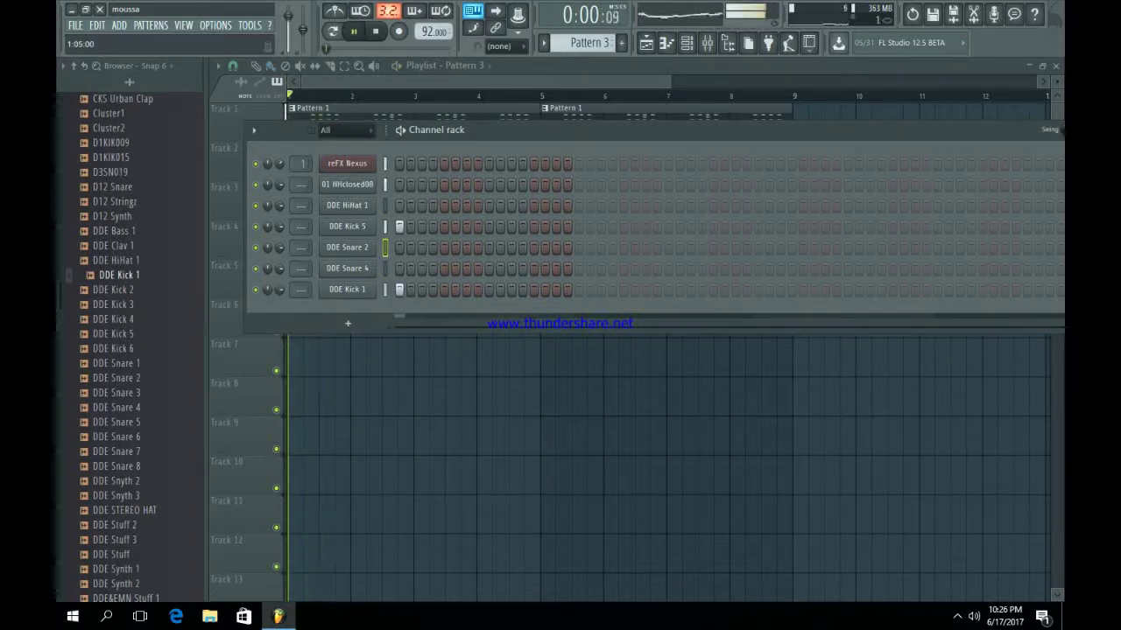
key(space)
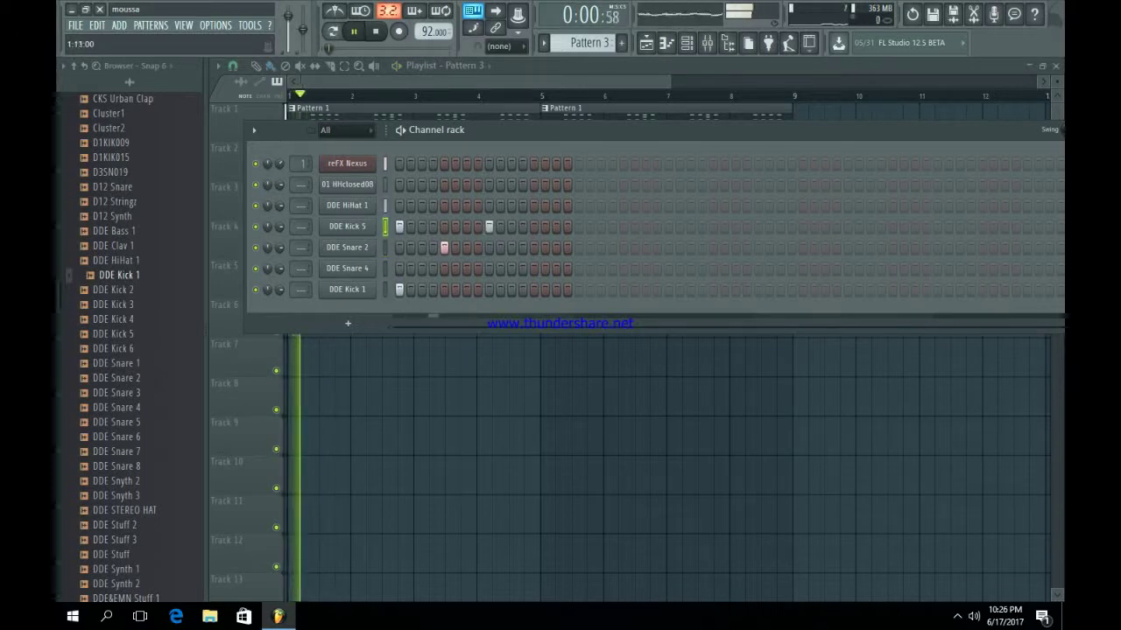
key(space)
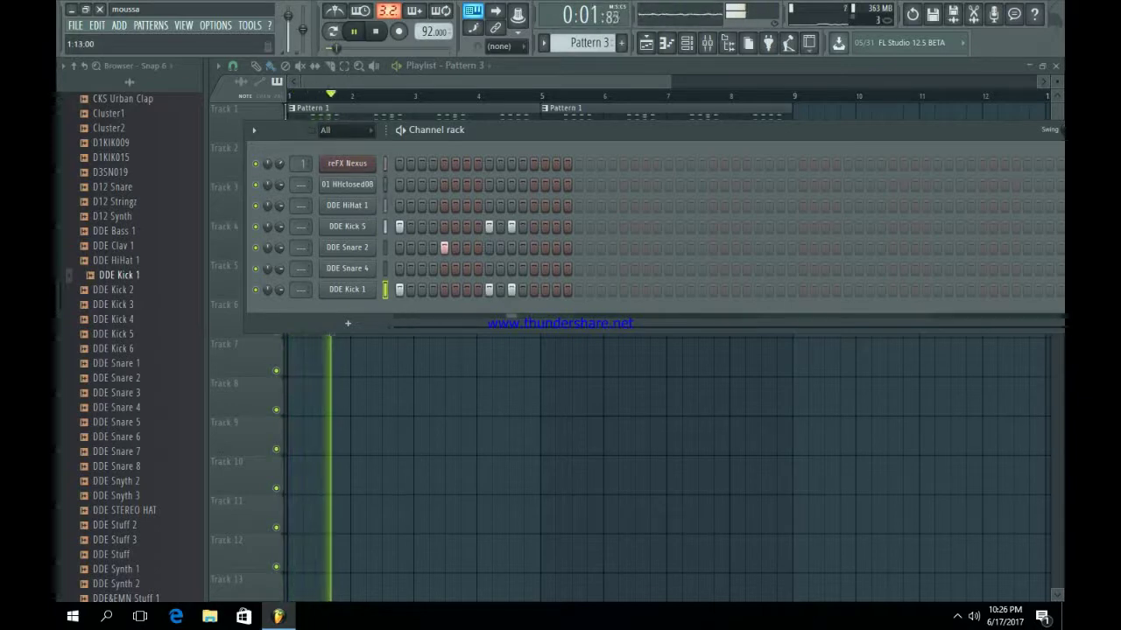
key(space)
Repeat the Pattern 3 clip along Track 3 through bar 8 and play the song with the channel rack open.
key(F6)
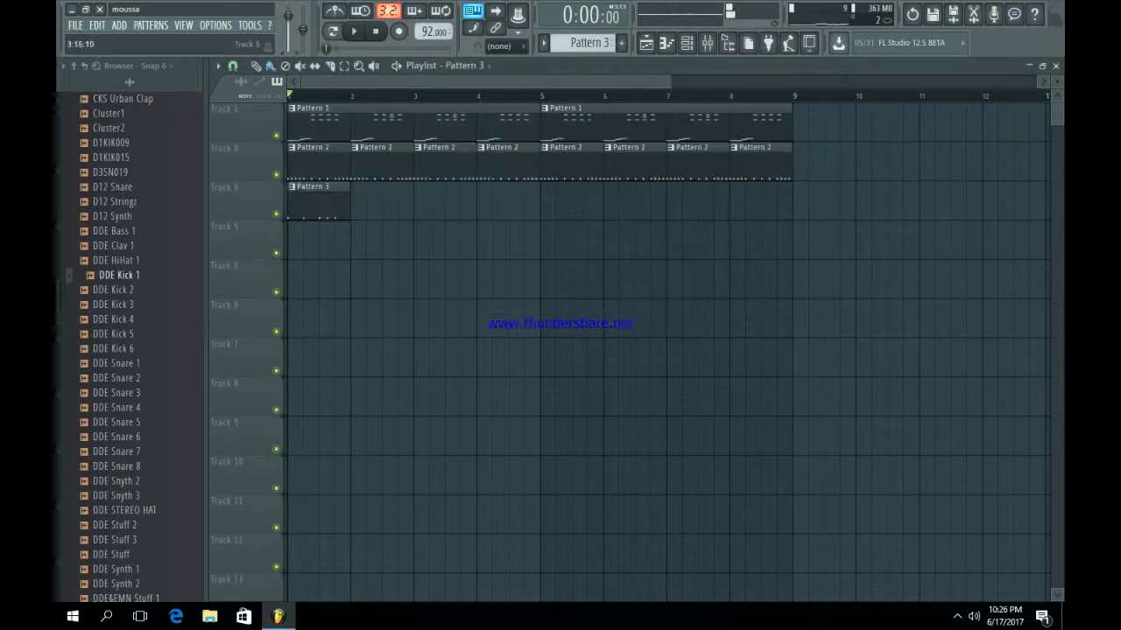
drag(353, 221, 296, 180)
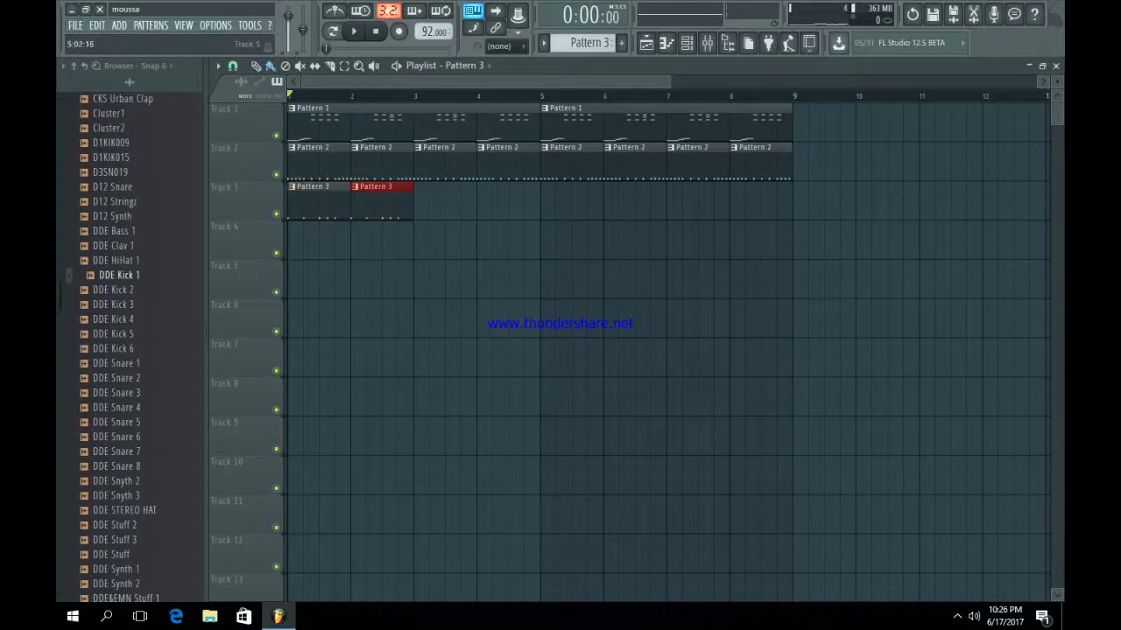
key(ctrl+b)
key(ctrl+b)
key(ctrl+b)
key(ctrl+b)
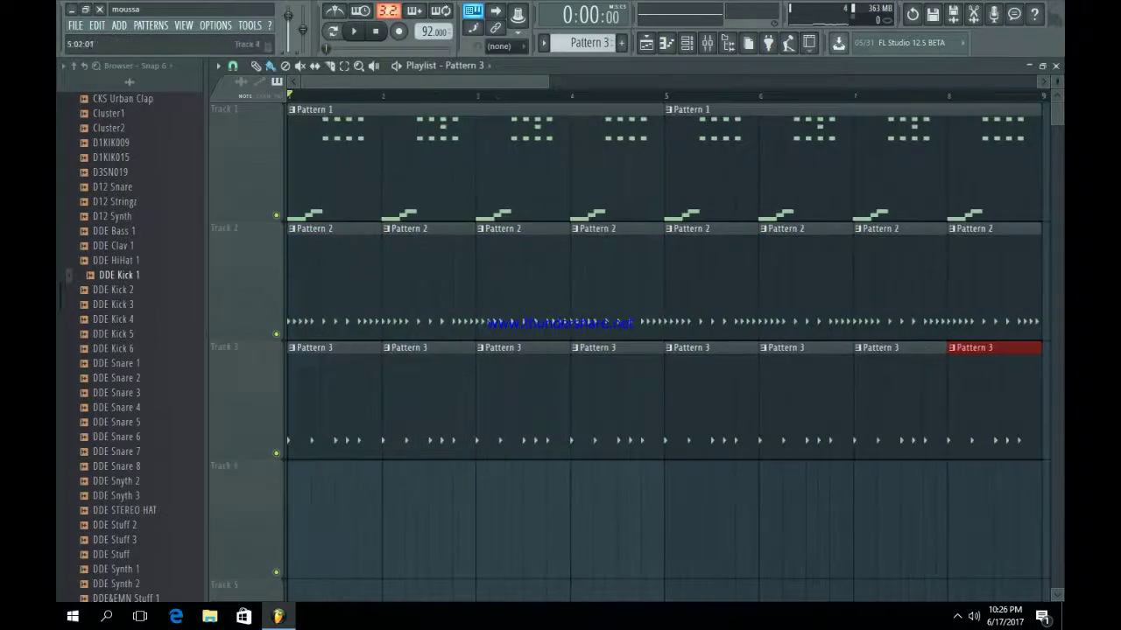
key(F6)
key(space)
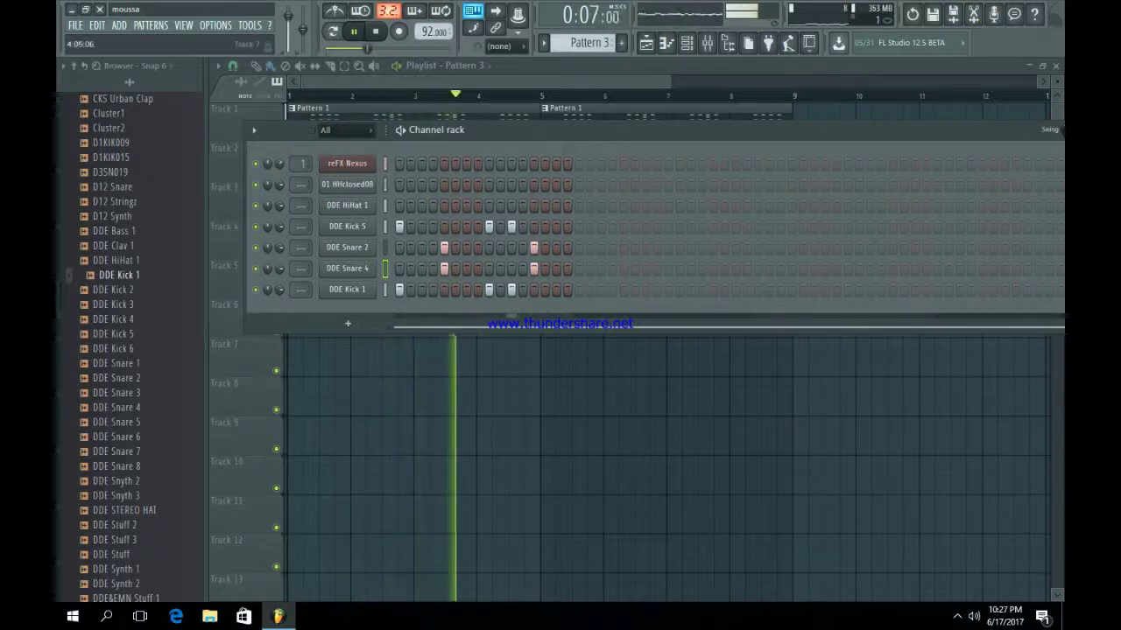
Switch to the empty Pattern 4, add a 3x Osc channel and stop the playback.
key(F6)
key(F6)
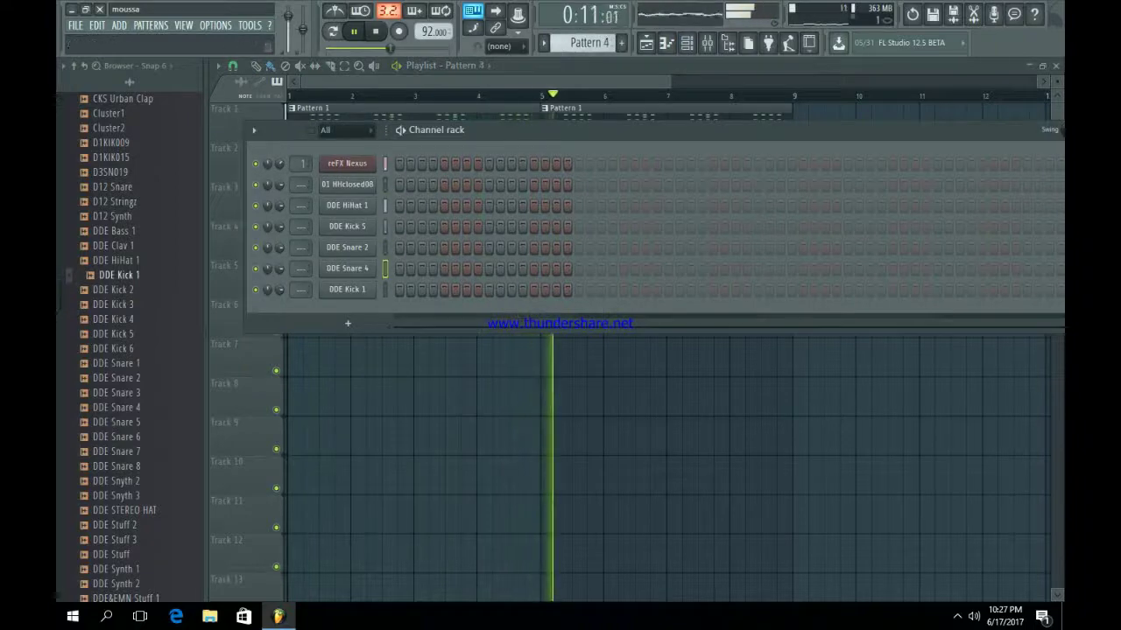
click(325, 323)
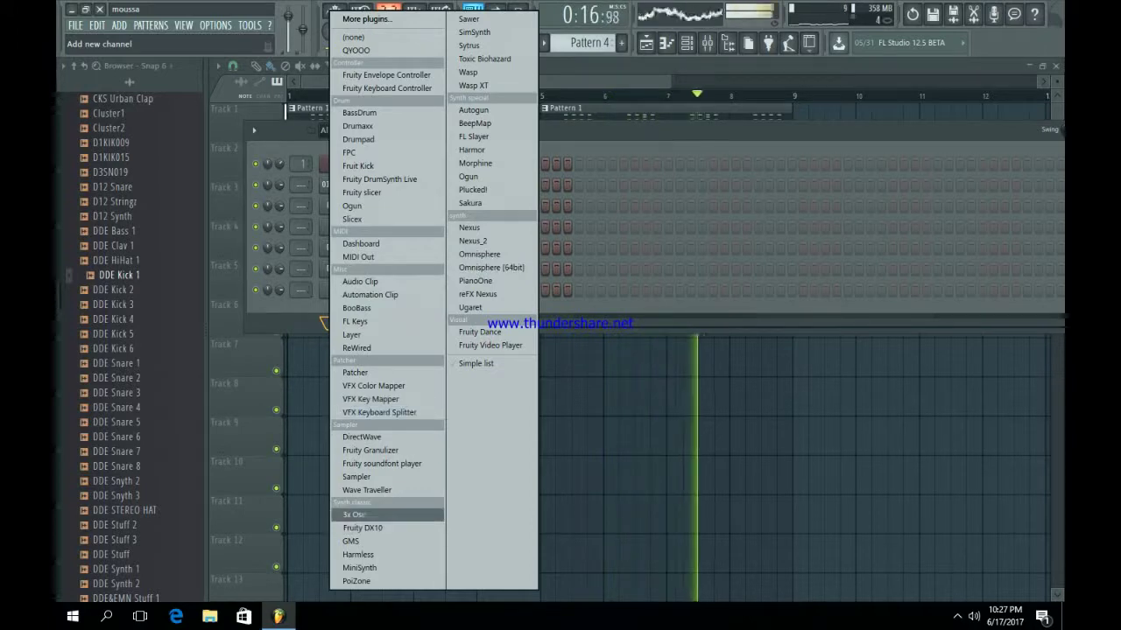
click(354, 513)
drag(516, 204, 537, 192)
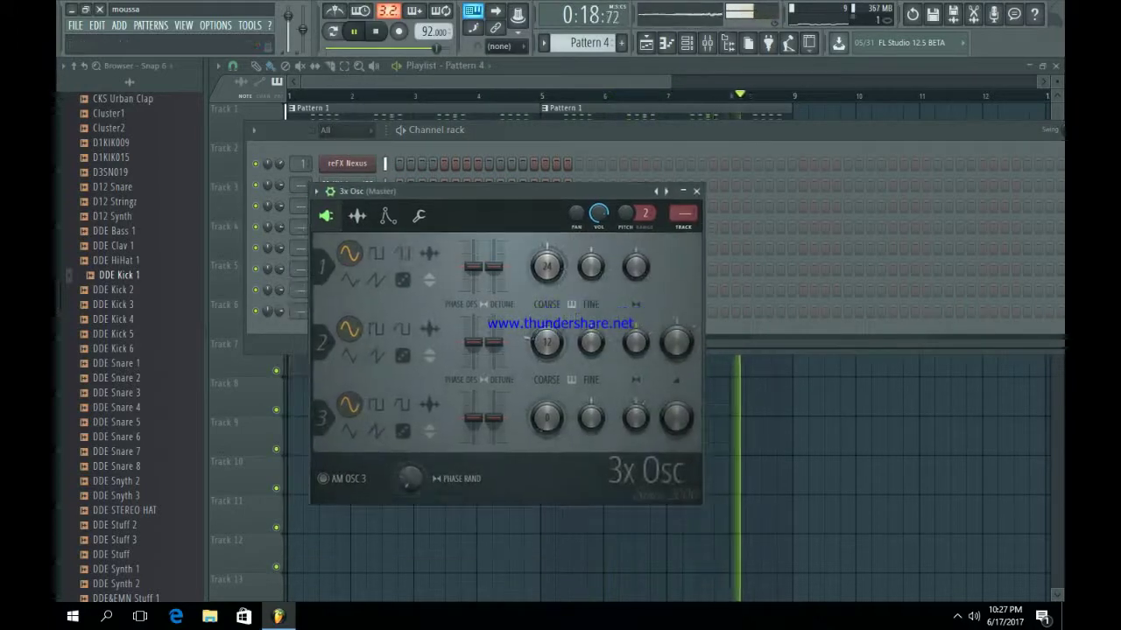
key(space)
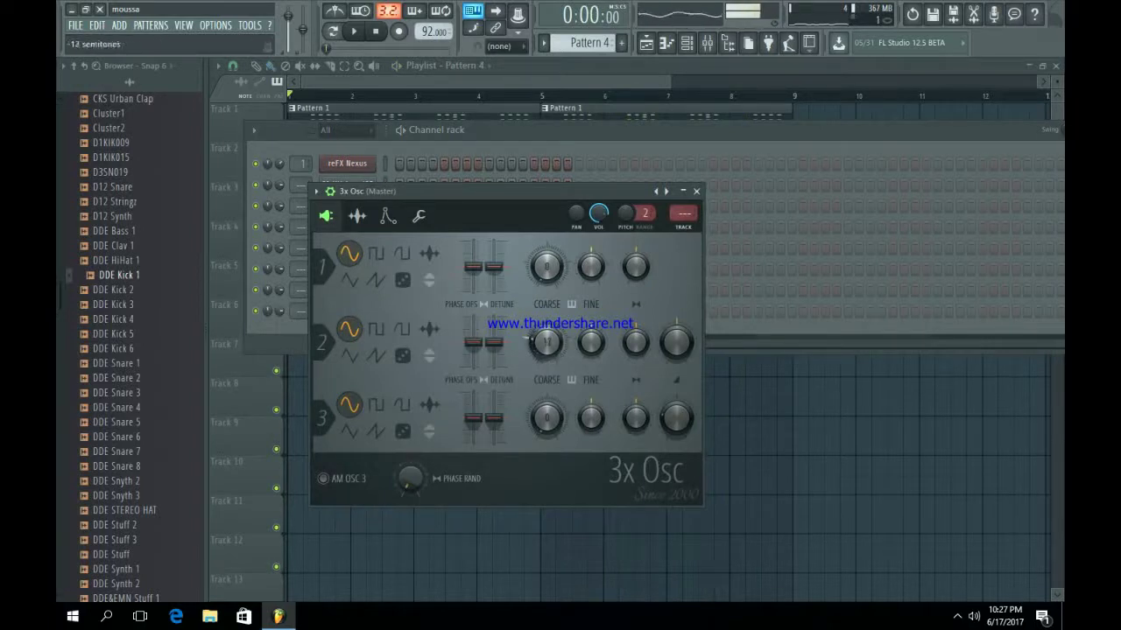
Enable the 3x Osc volume envelope with attack, decay, sustain and release at minimum, and close the instrument window.
click(387, 216)
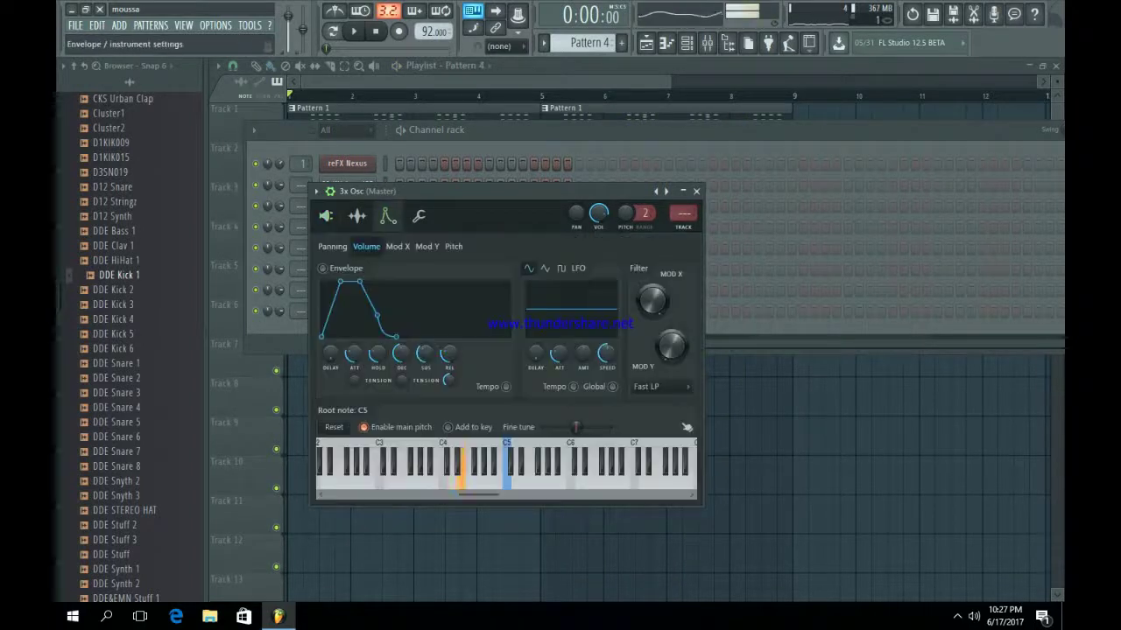
drag(426, 354, 426, 385)
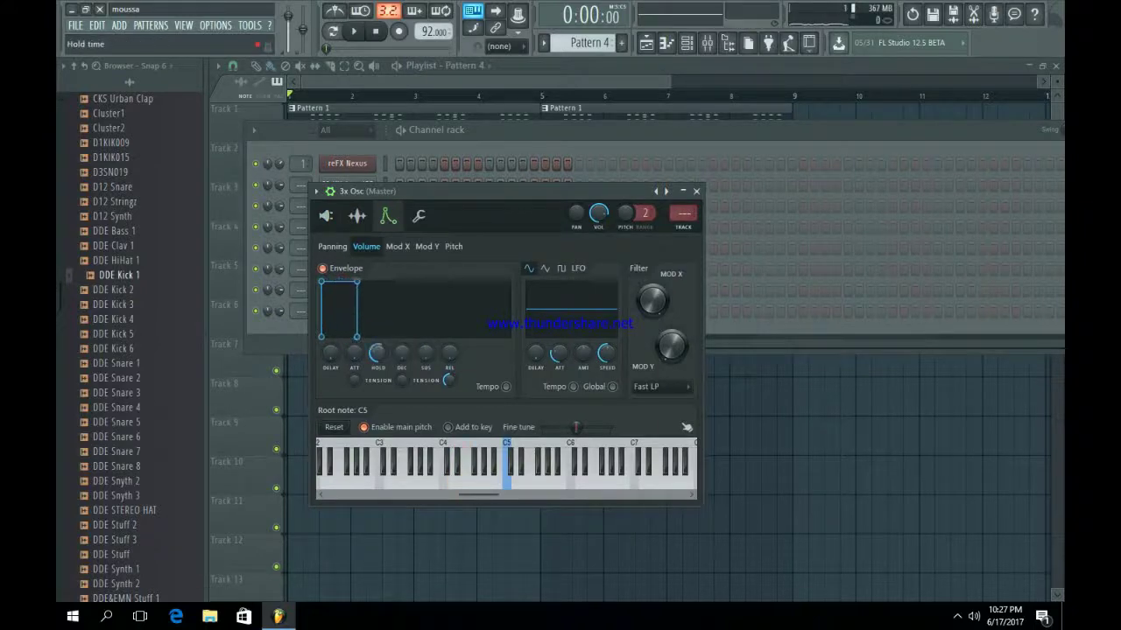
key(Escape)
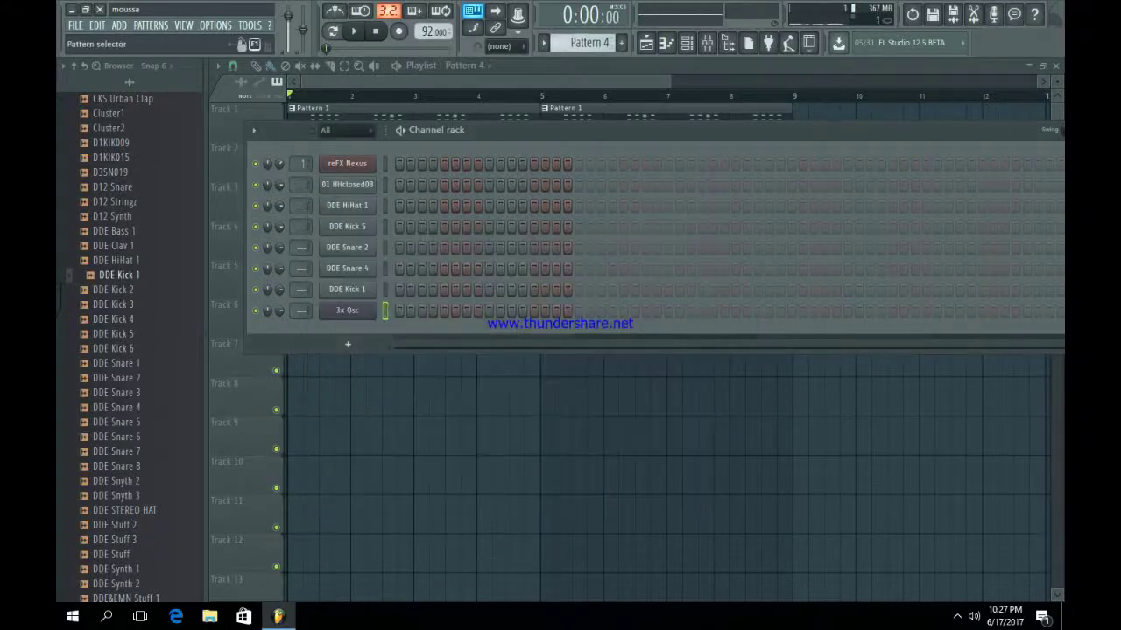
Copy the reFX Nexus notes from Pattern 1 into the 3x Osc channel of Pattern 4.
scroll(589, 43, up, 3)
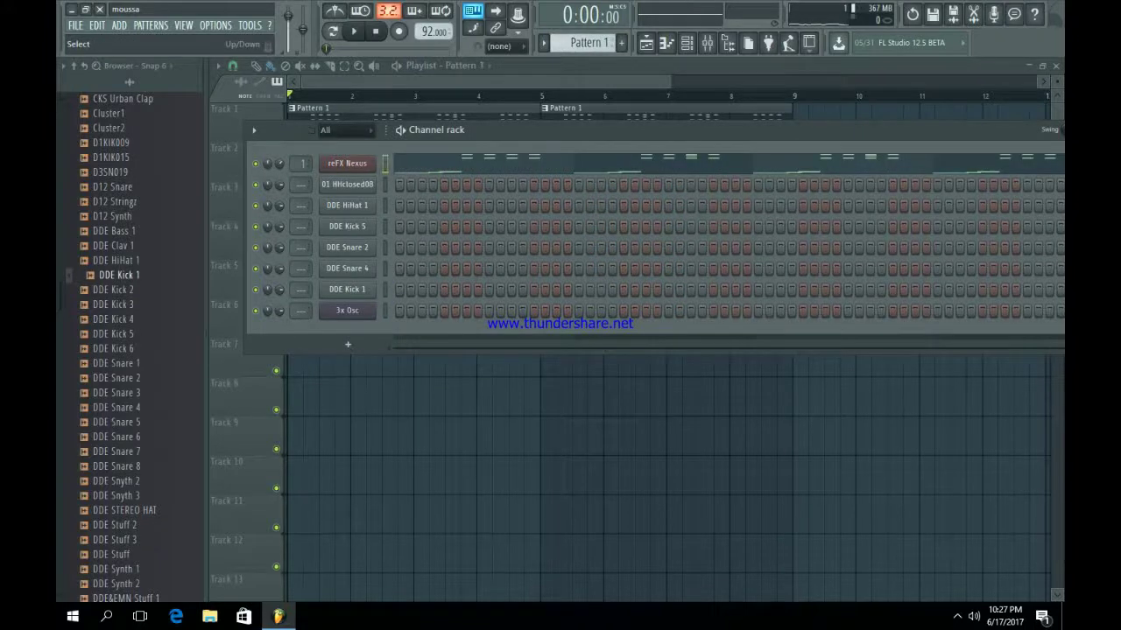
scroll(589, 43, down, 3)
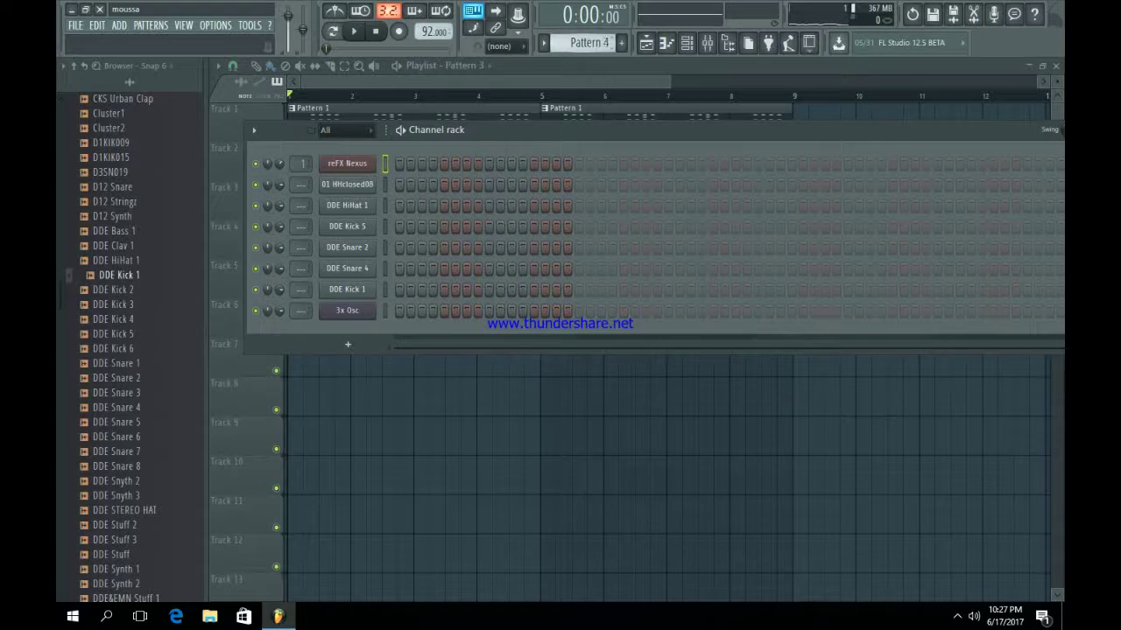
click(386, 310)
key(ctrl+v)
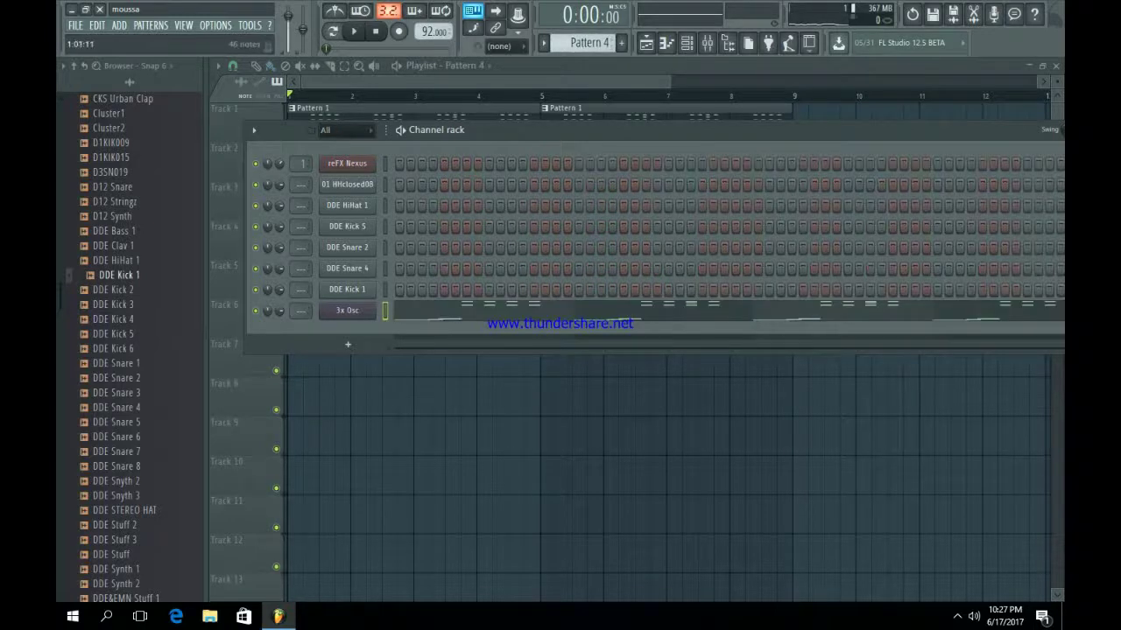
Open the 3x Osc notes in the piano roll and add two short G4 notes after the bar 1 run.
click(419, 306)
scroll(429, 223, down, 3)
scroll(425, 218, up, 2)
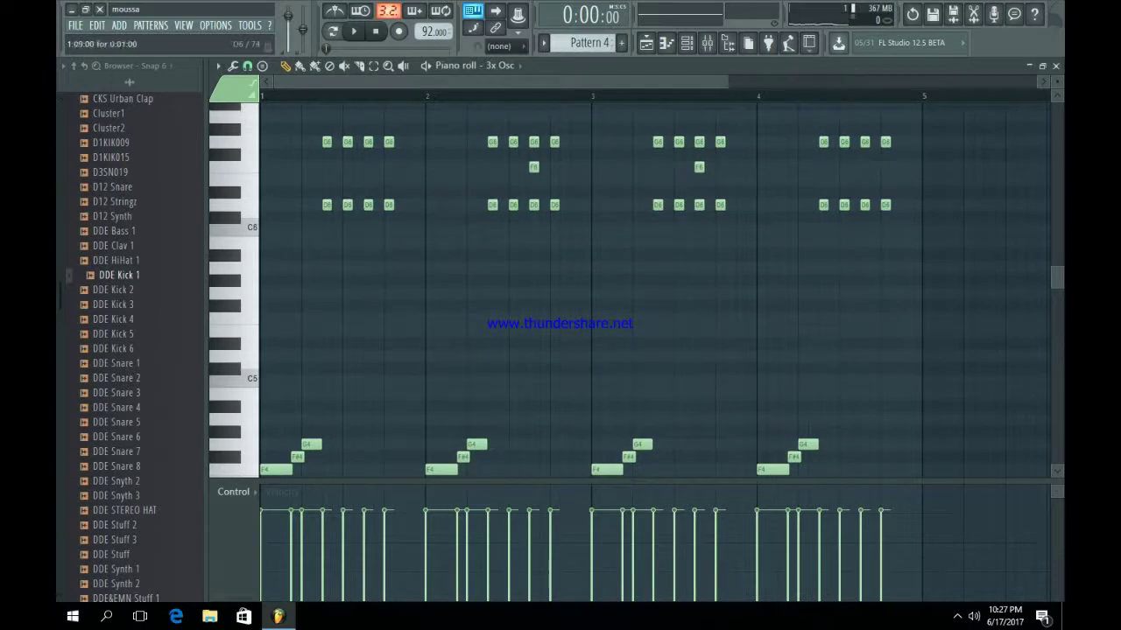
scroll(561, 289, down, 2)
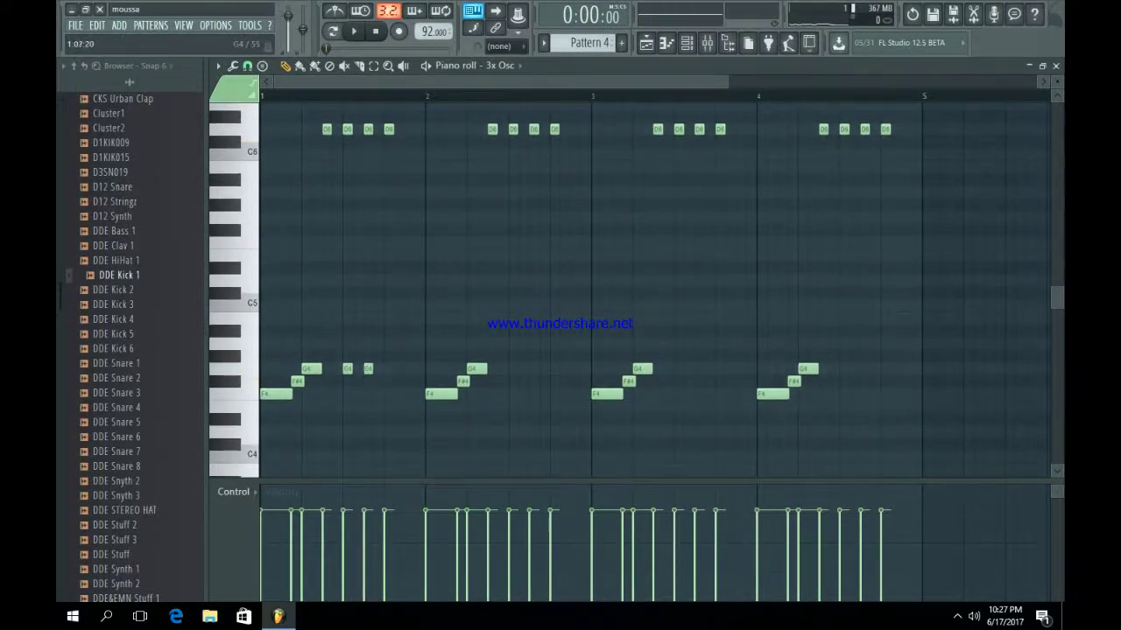
scroll(635, 290, up, 1)
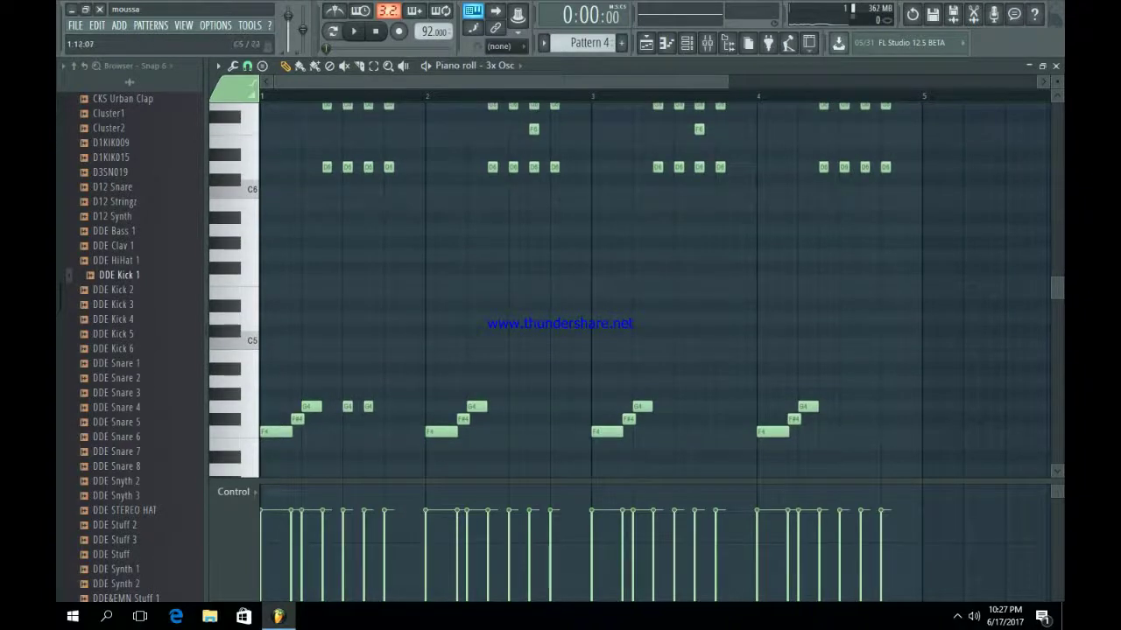
Delete all the high notes and the low runs in bars 2 to 4, keeping only the low phrase in bar 1.
scroll(560, 289, up, 2)
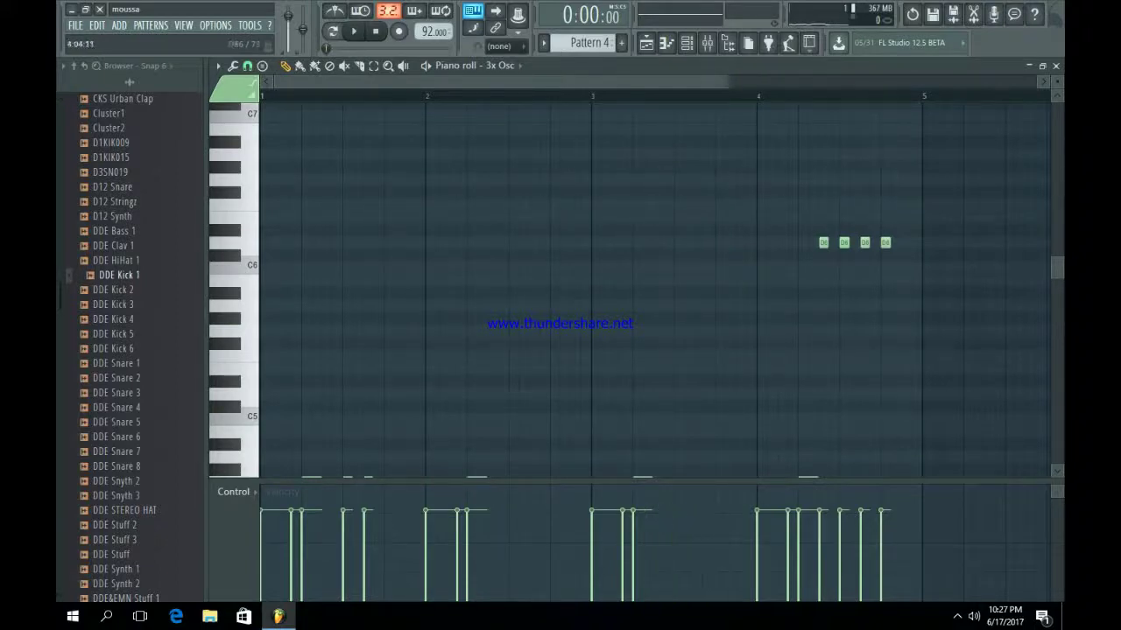
scroll(795, 293, down, 5)
right_click(798, 293)
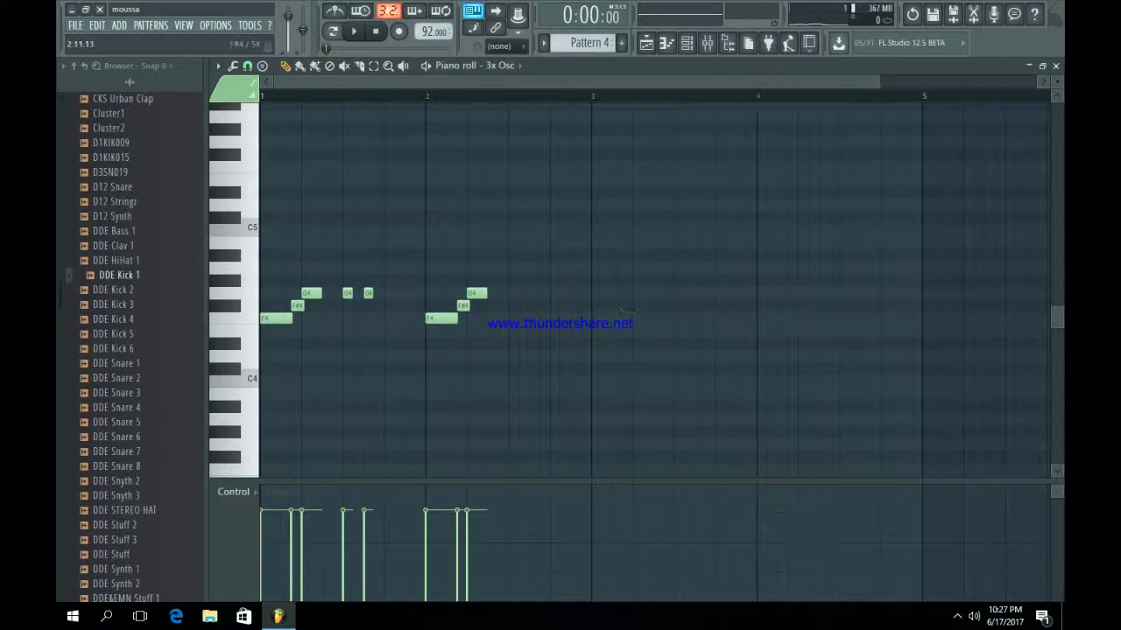
right_click(477, 293)
right_click(463, 306)
right_click(446, 318)
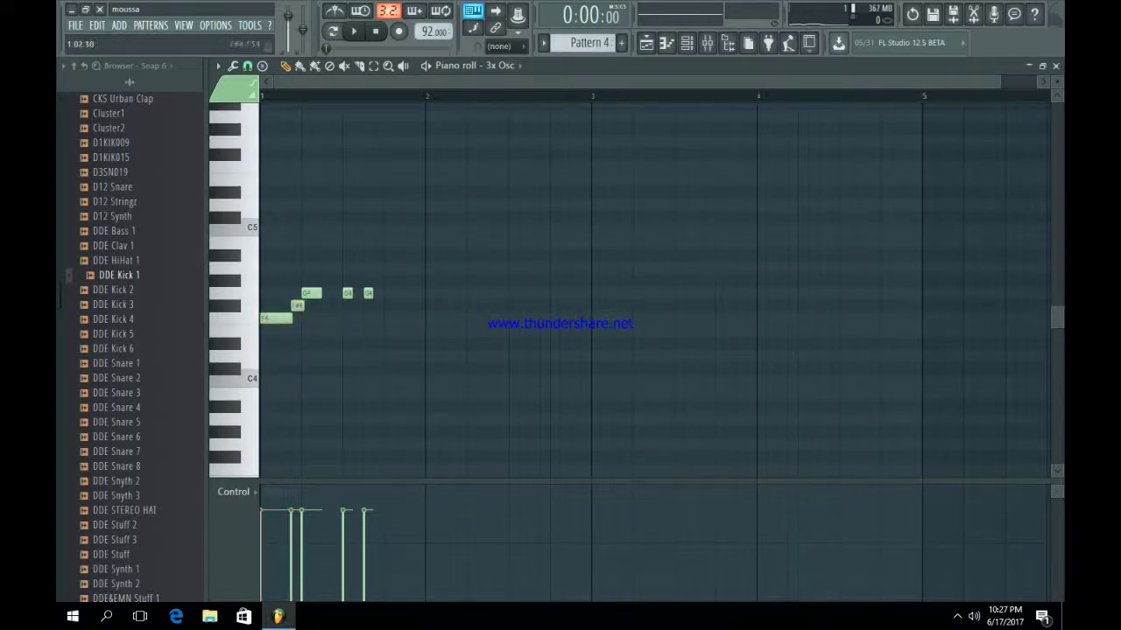
Duplicate the bar 1 phrase so that it starts at the beginning of bars 2, 3 and 4.
drag(261, 335, 394, 289)
key(ctrl+b)
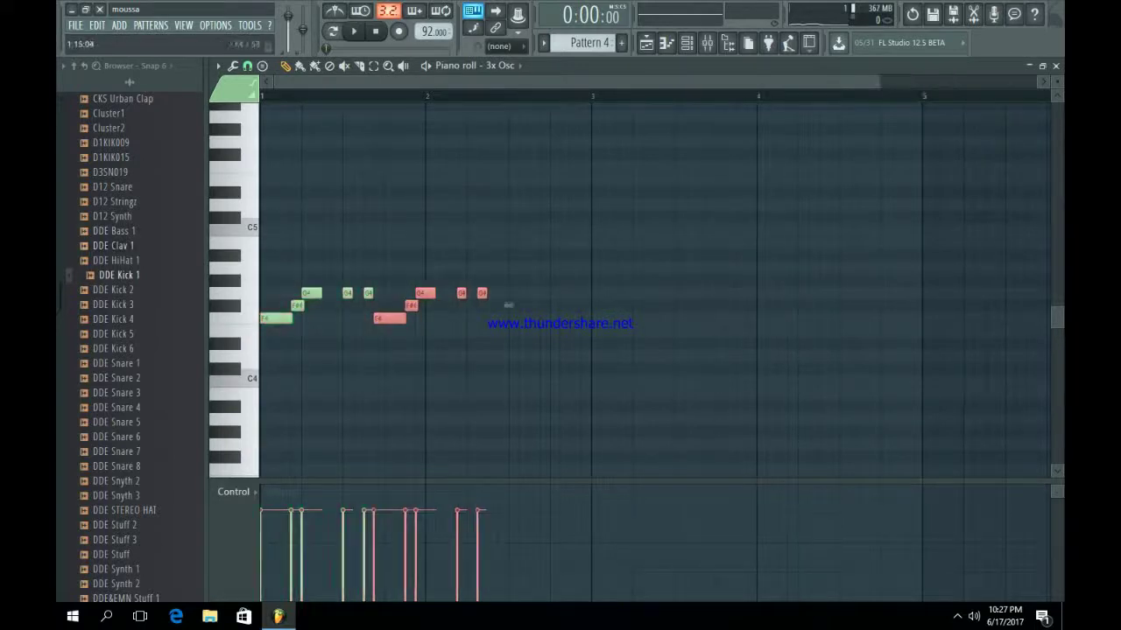
drag(507, 305, 561, 306)
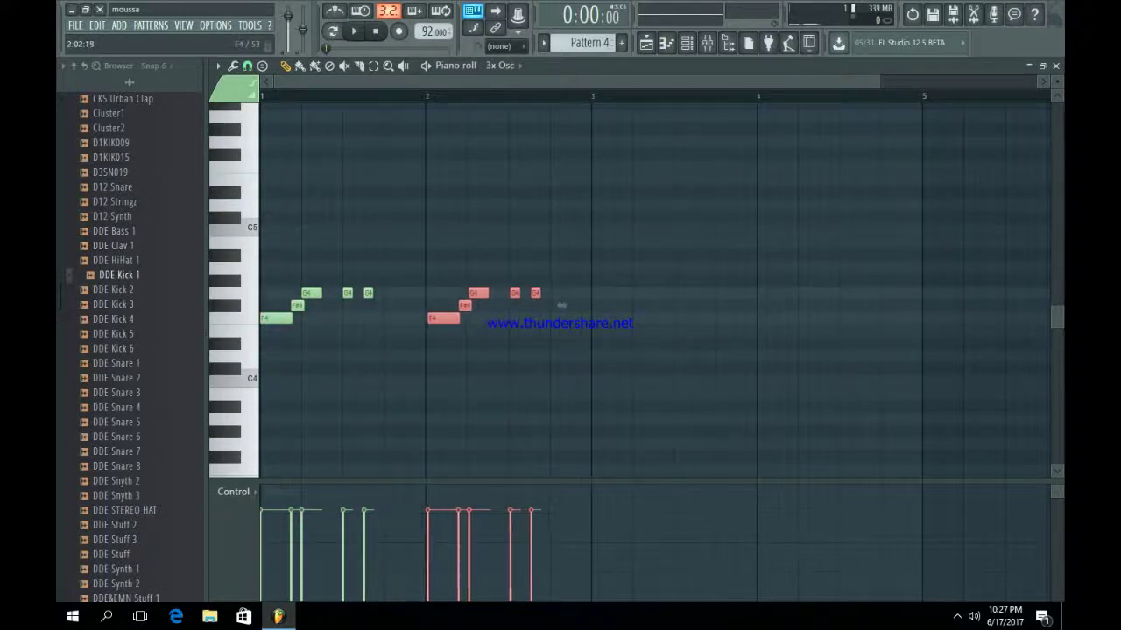
key(ctrl+b)
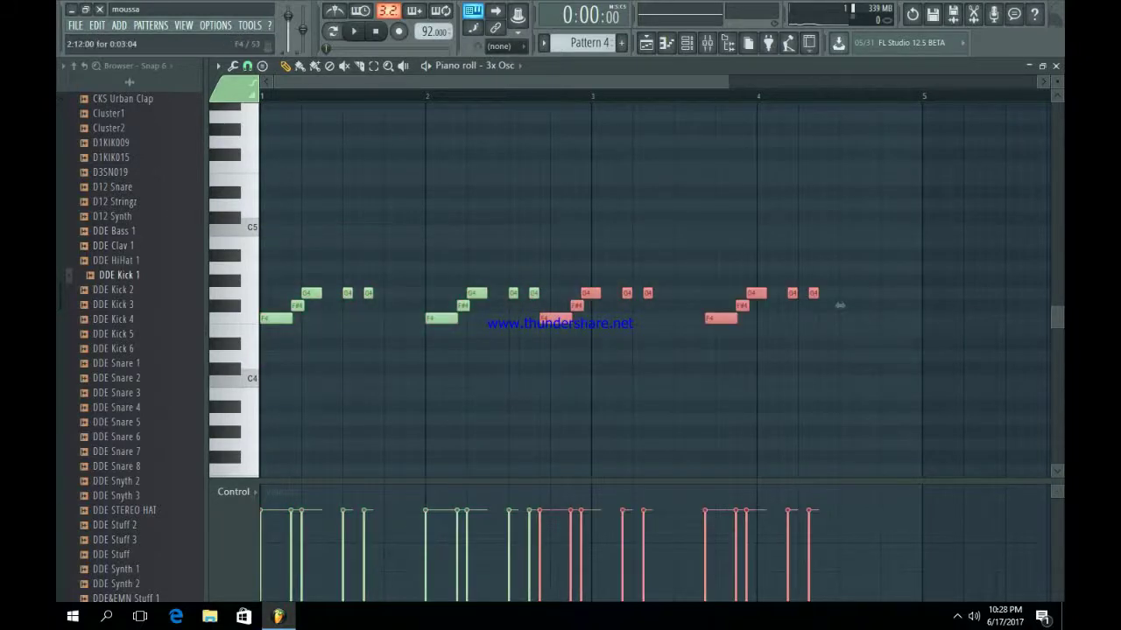
drag(839, 305, 891, 306)
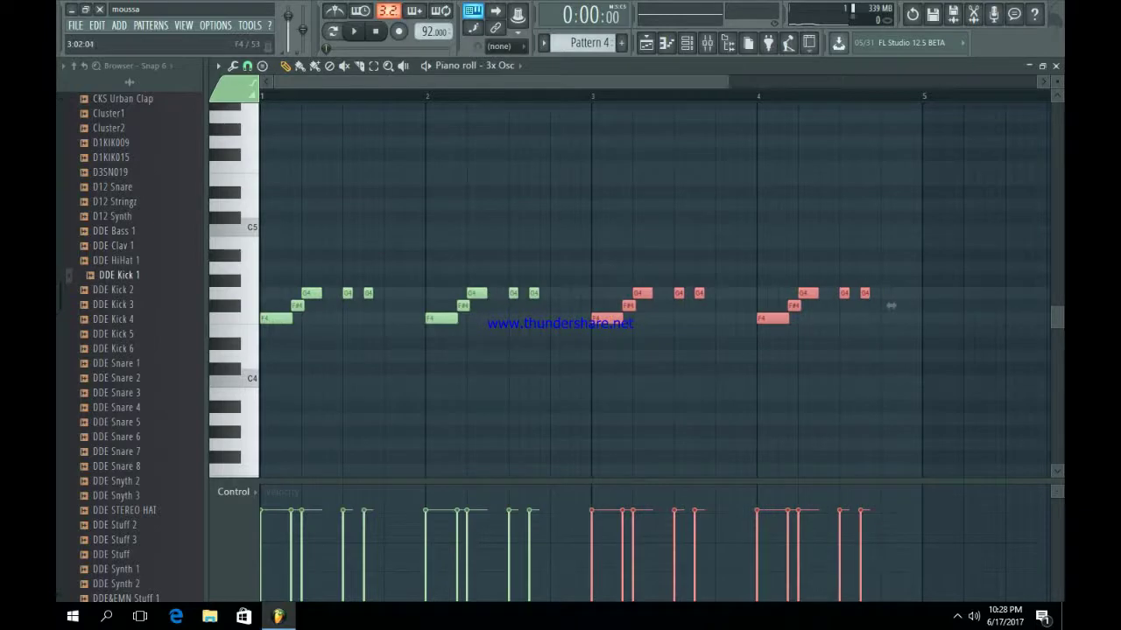
click(892, 305)
Transpose all the 3x Osc notes down one octave and play the pattern.
key(space)
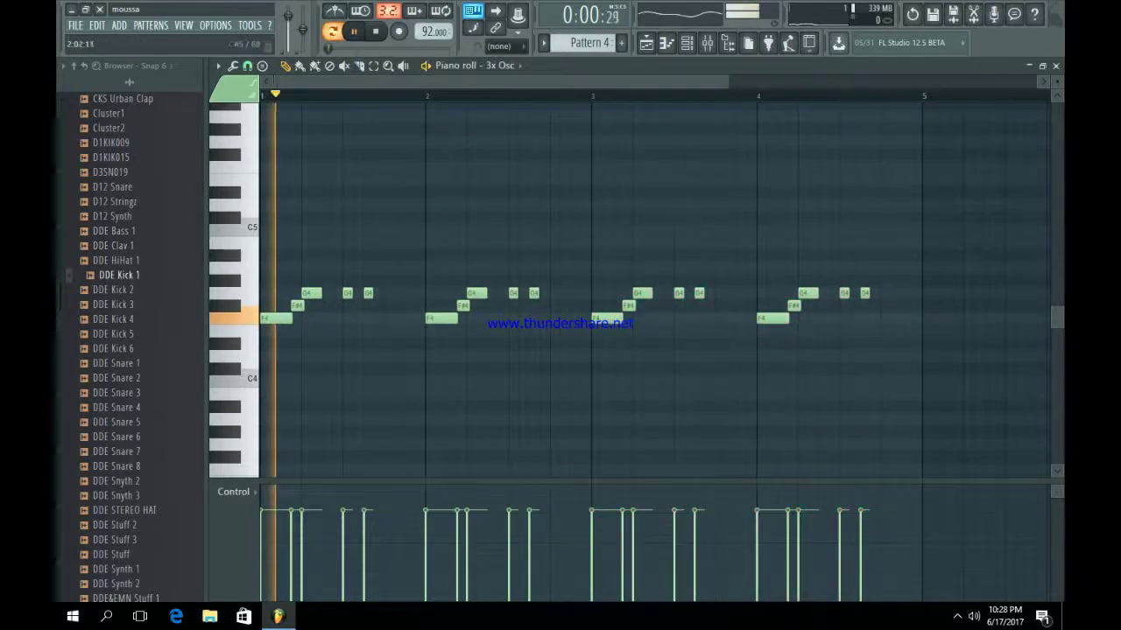
key(space)
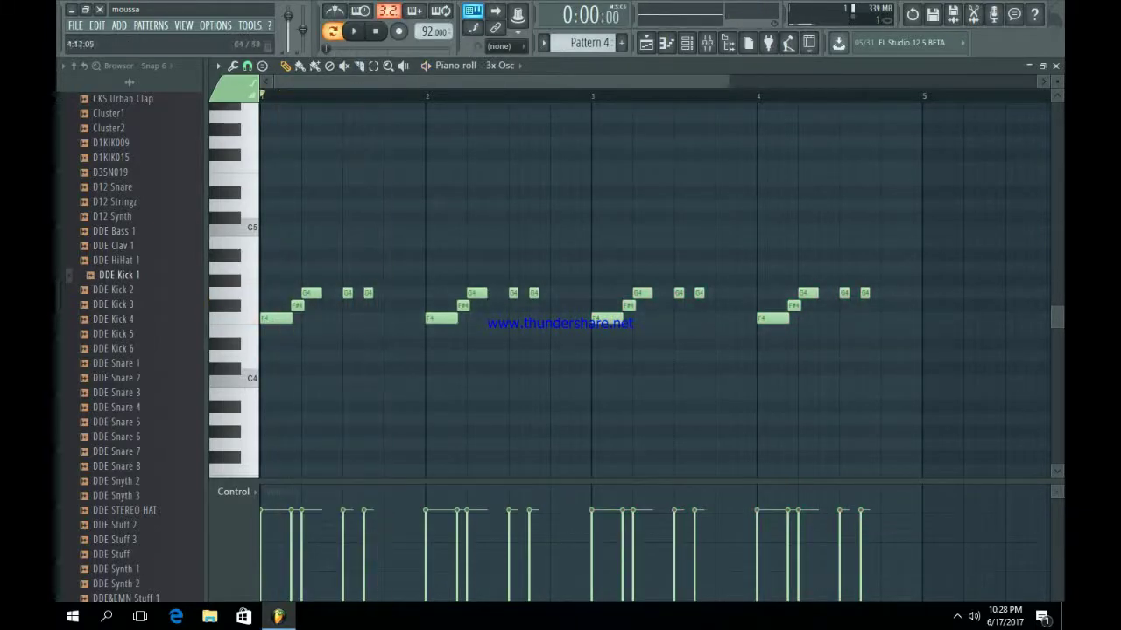
drag(893, 398, 260, 95)
key(ctrl+Down)
key(space)
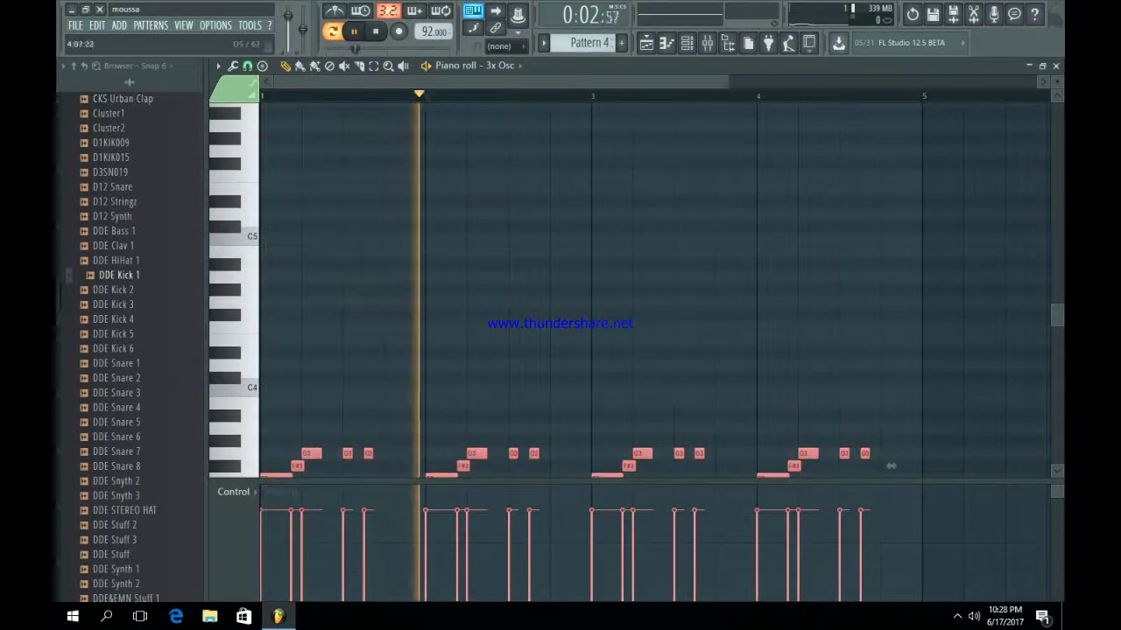
scroll(890, 466, down, 5)
Stop playback, place Pattern 4 on Track 4 at bar 1 of the playlist and duplicate it to bar 5.
key(F5)
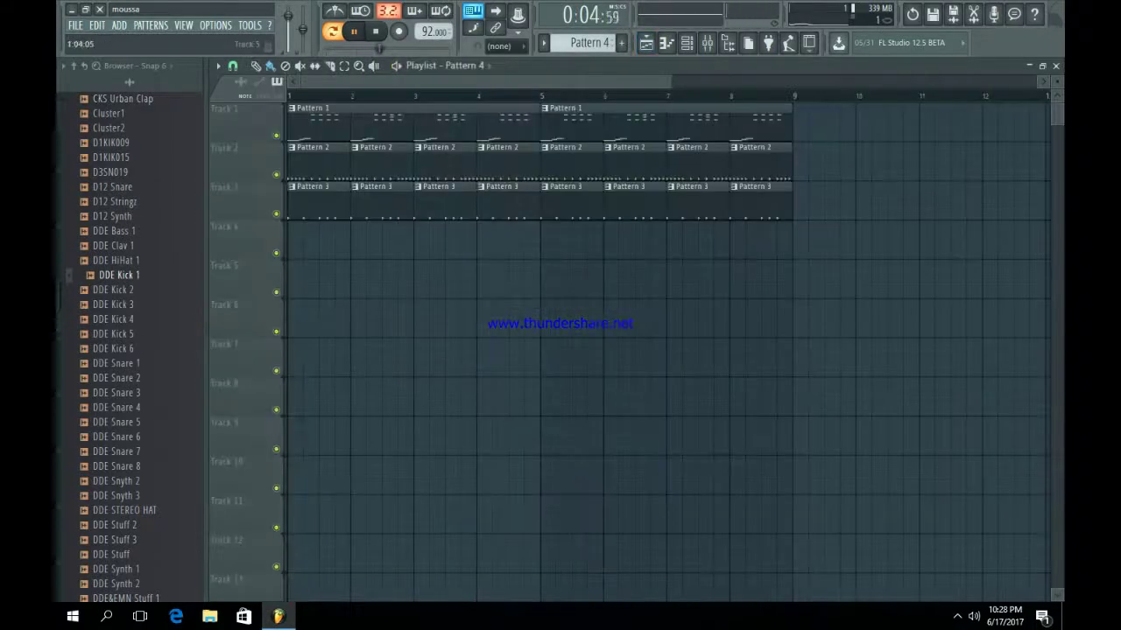
key(space)
drag(298, 242, 290, 242)
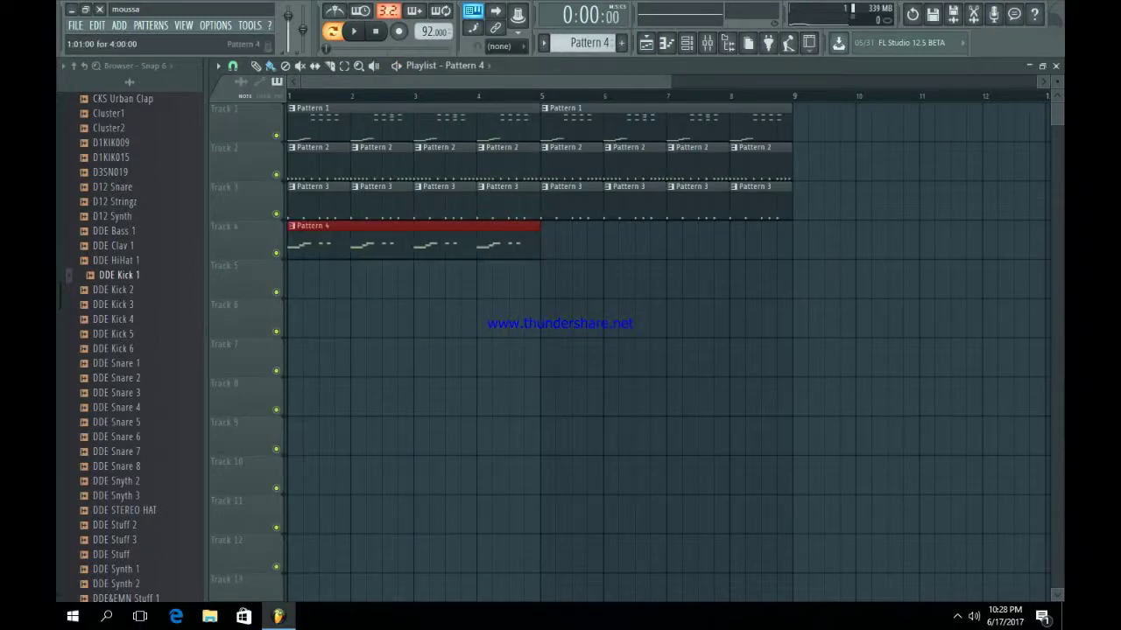
key(ctrl+b)
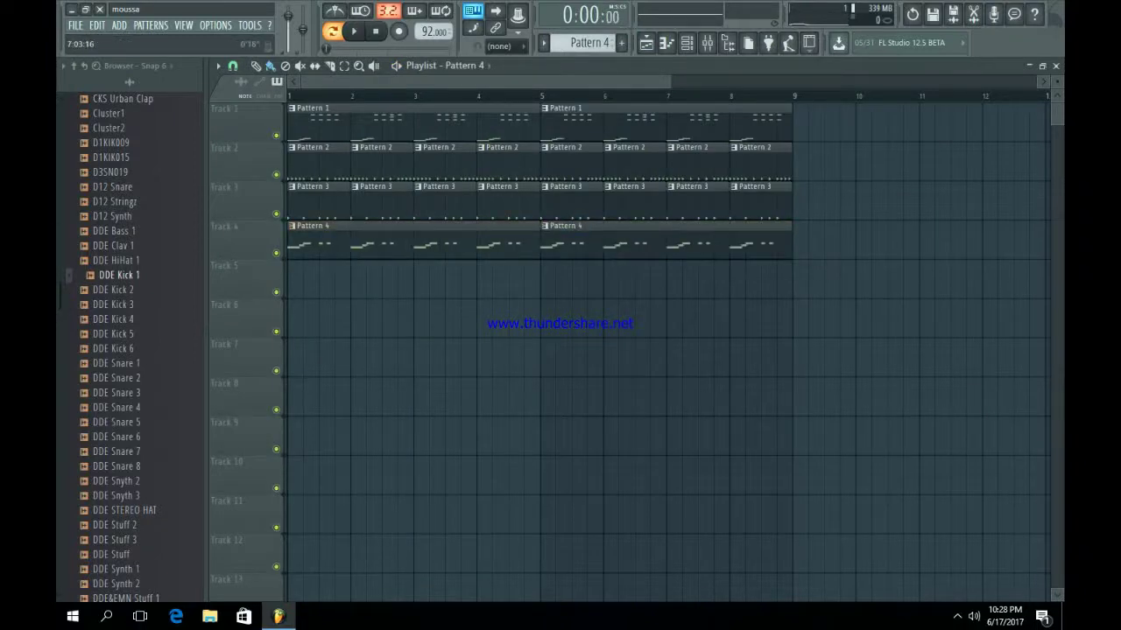
Play the song from the start to hear all four patterns together.
scroll(666, 350, up, 3)
key(space)
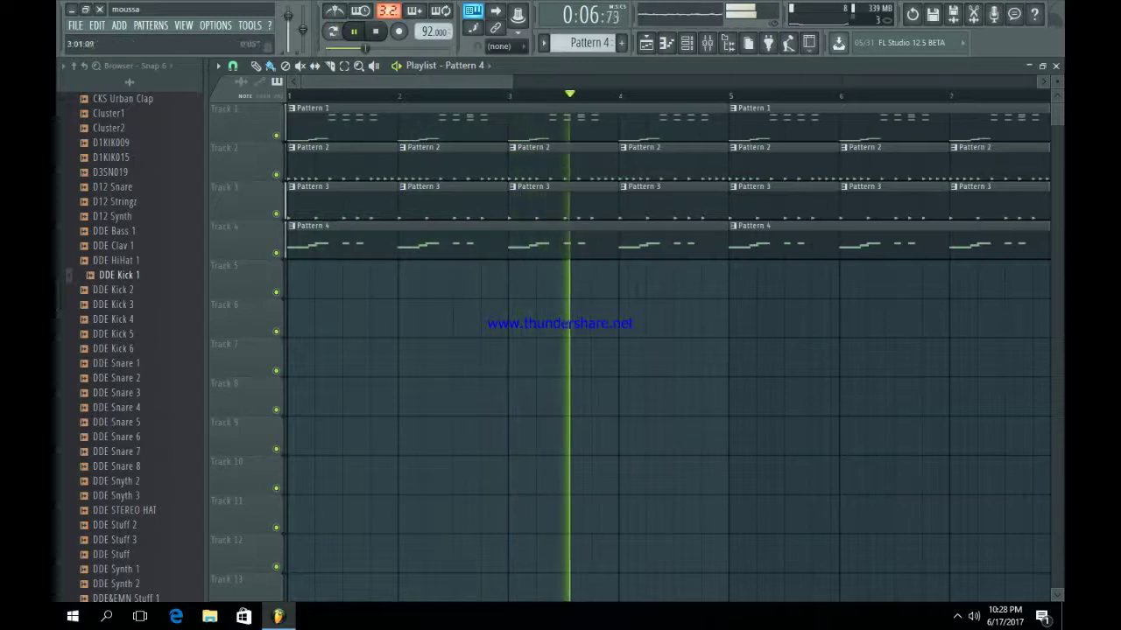
drag(512, 82, 842, 81)
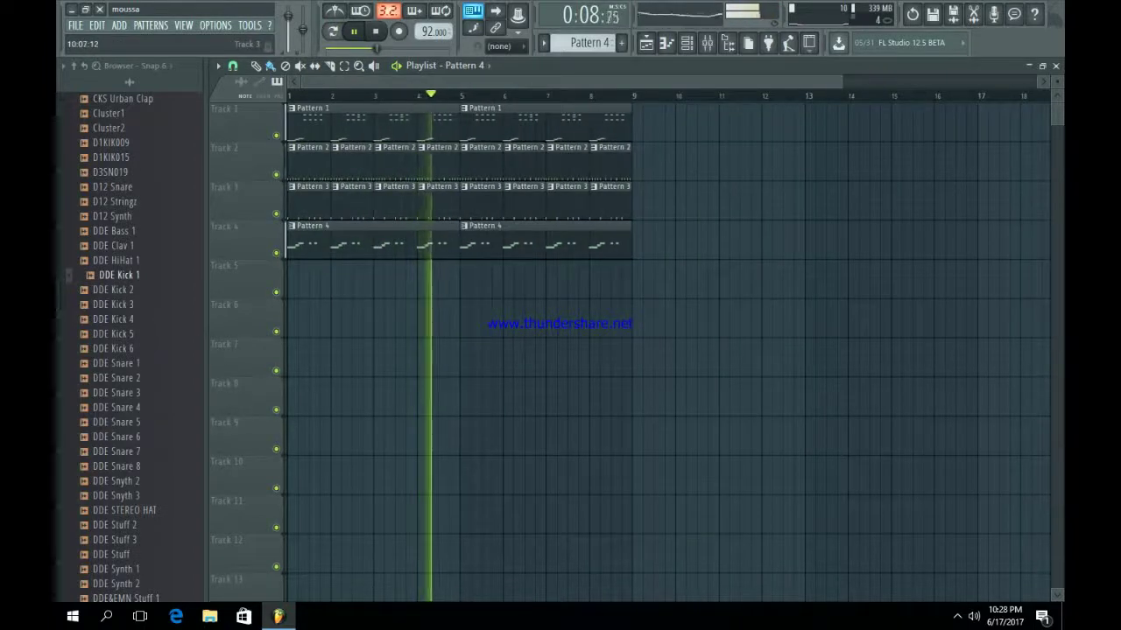
Switch to the empty Pattern 5, close the channel rack and stop the playback.
click(686, 42)
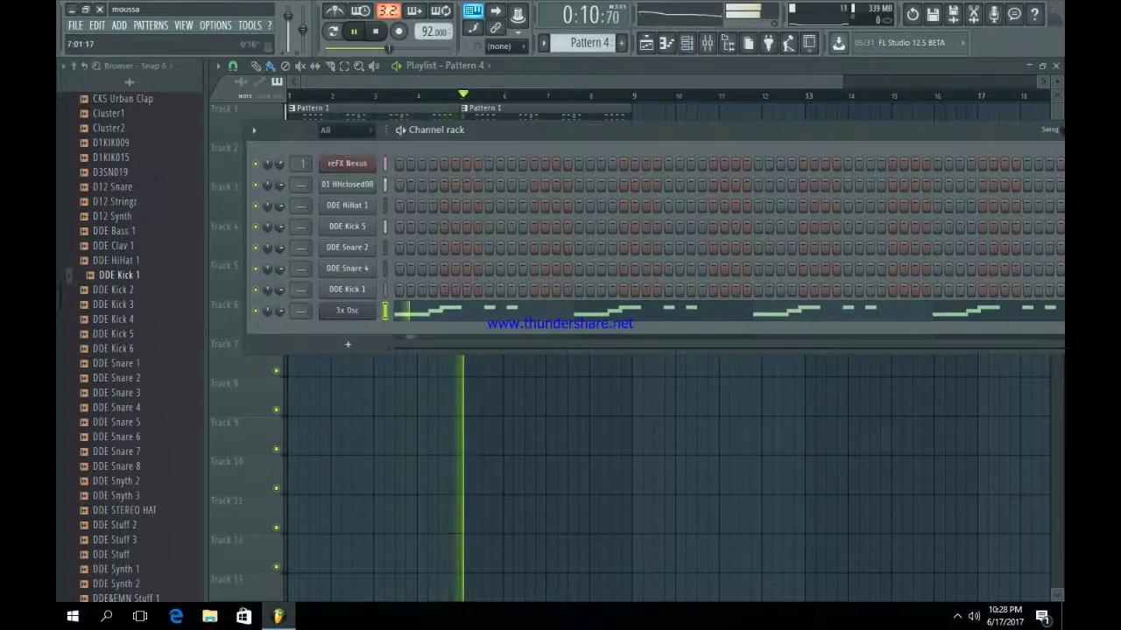
click(622, 42)
key(F6)
key(space)
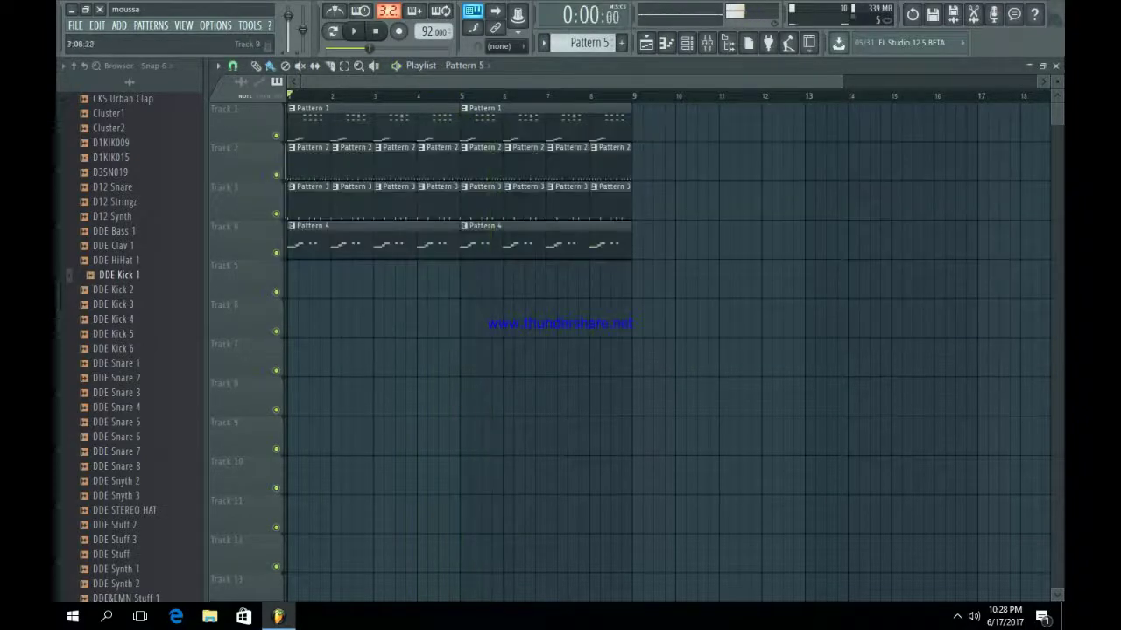
Duplicate all the playlist clips into bars 9 to 16 and deselect them.
key(ctrl+a)
key(ctrl+b)
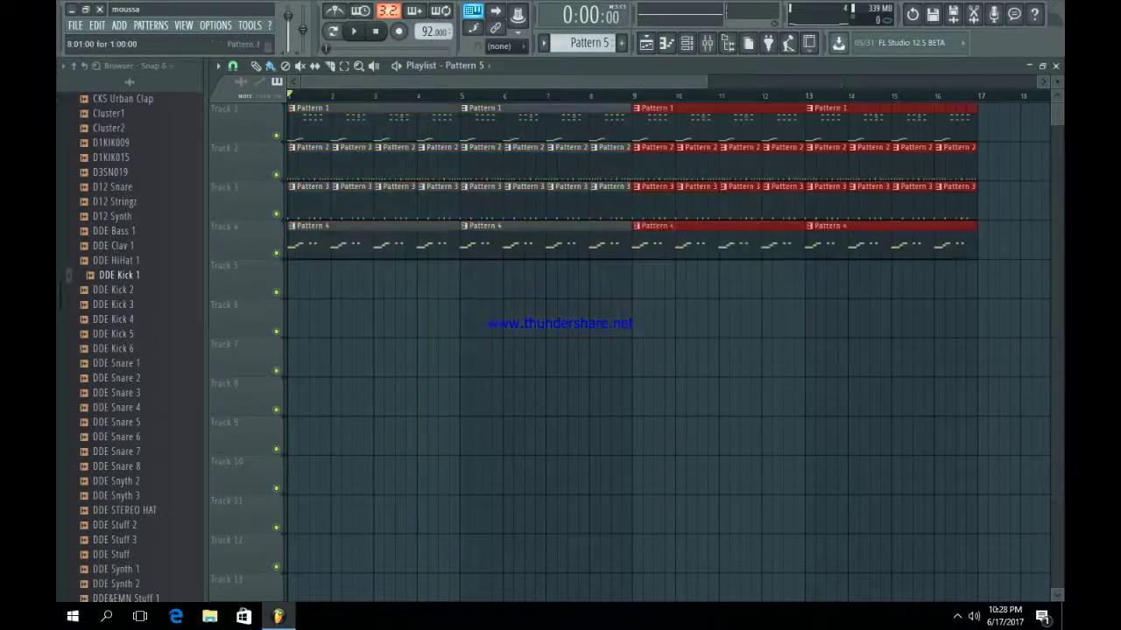
key(ctrl+d)
Add a second reFX Nexus channel to the channel rack.
key(F6)
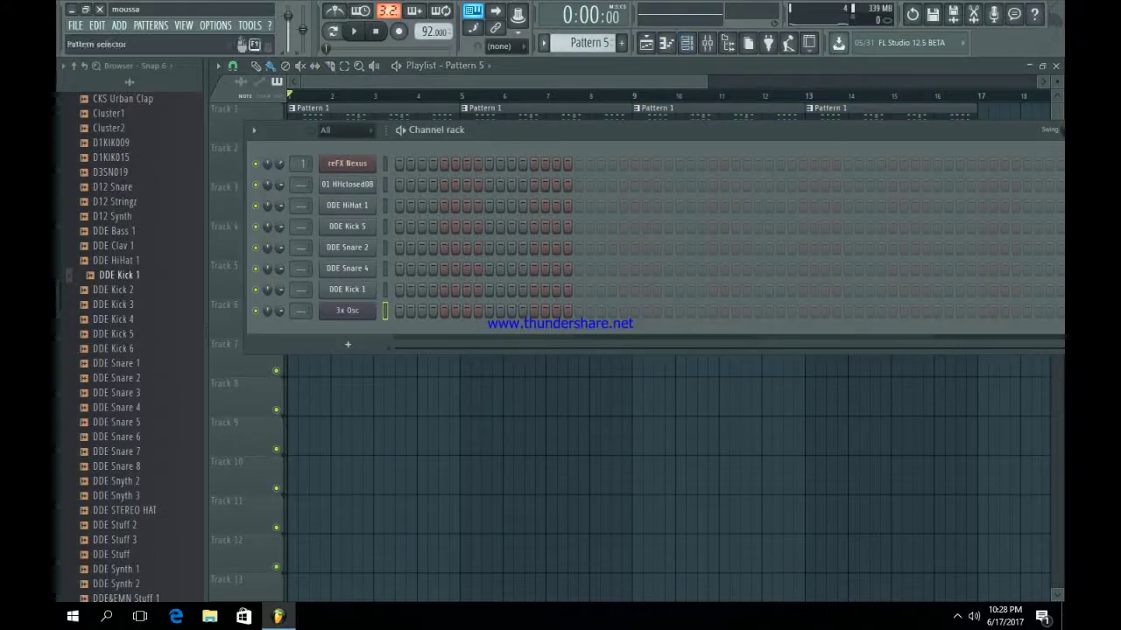
click(348, 344)
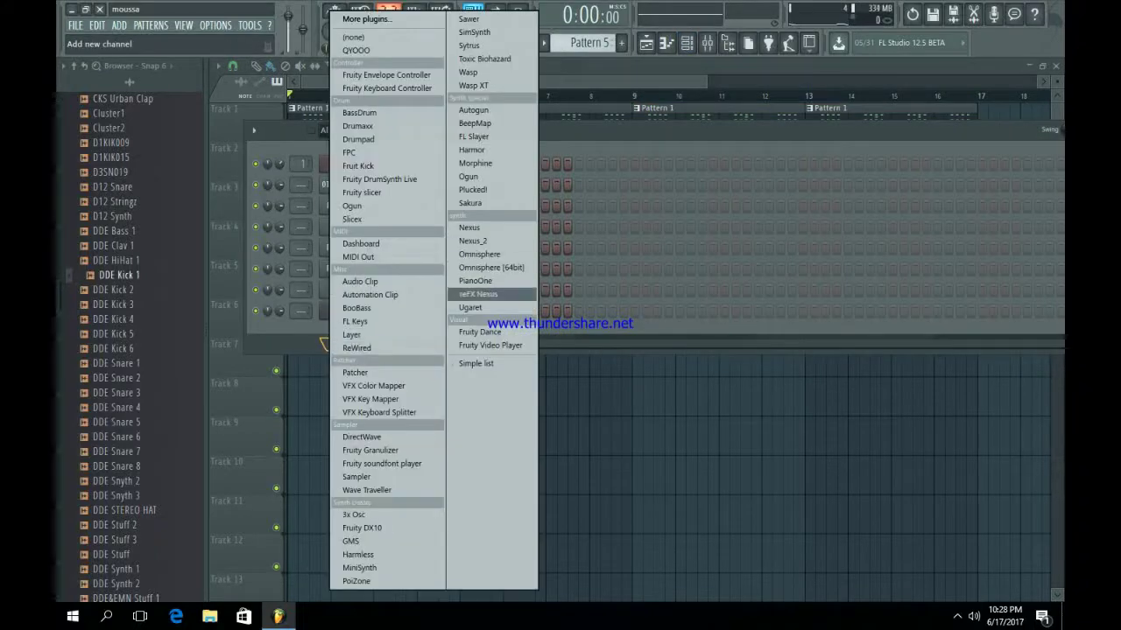
click(478, 294)
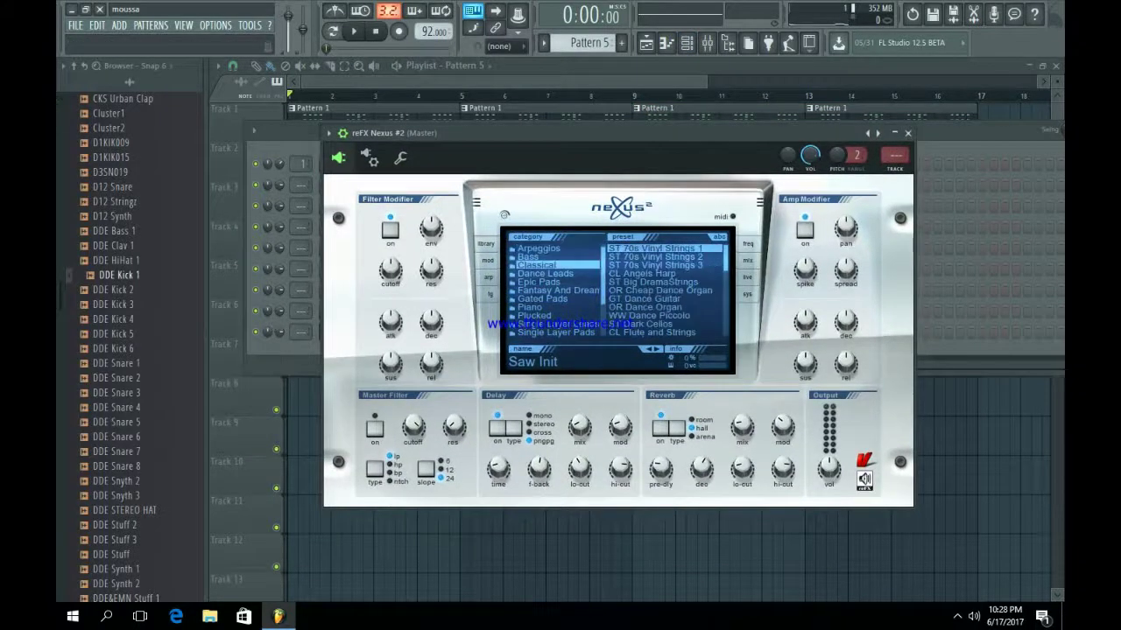
Load the BA BigBad preset from the Bass category and audition it with a few notes.
click(529, 256)
scroll(665, 289, down, 1)
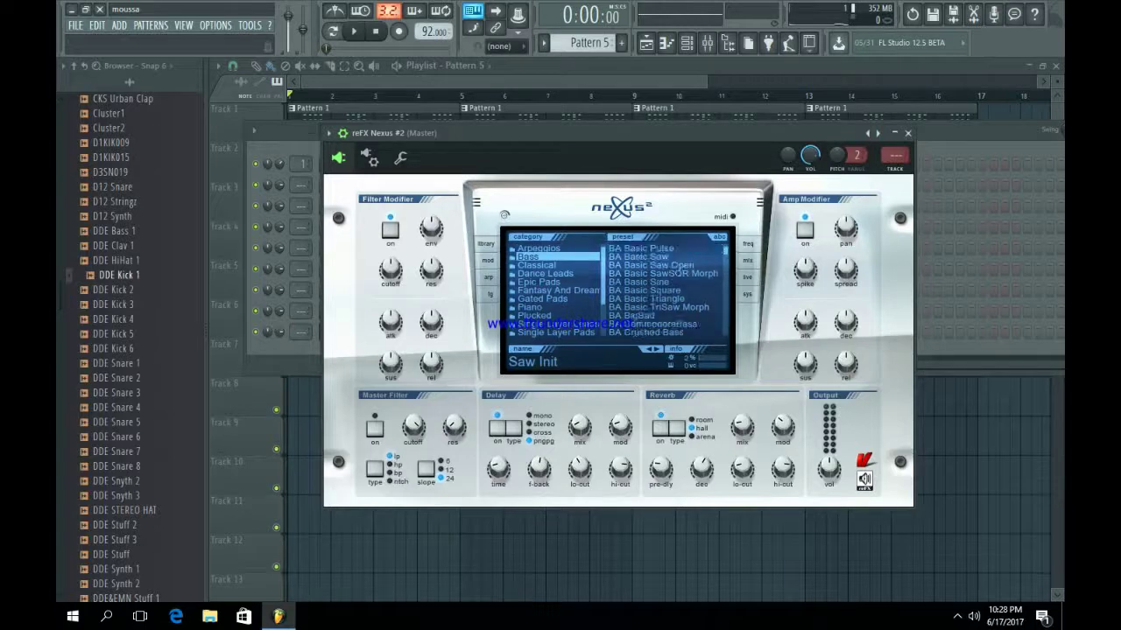
click(652, 316)
key(b)
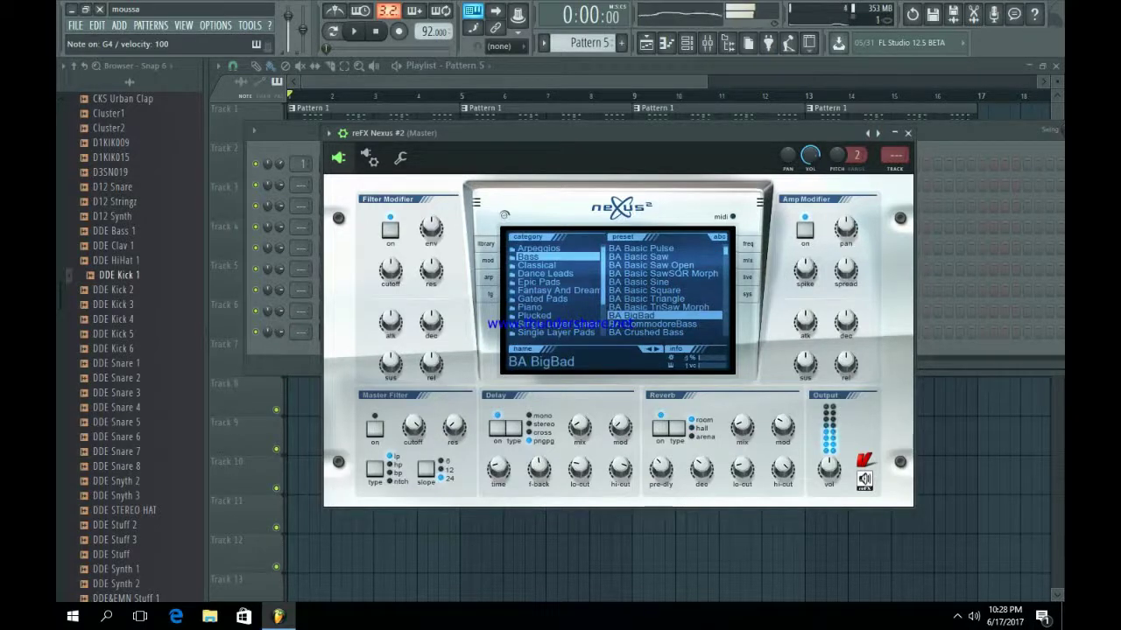
key(r)
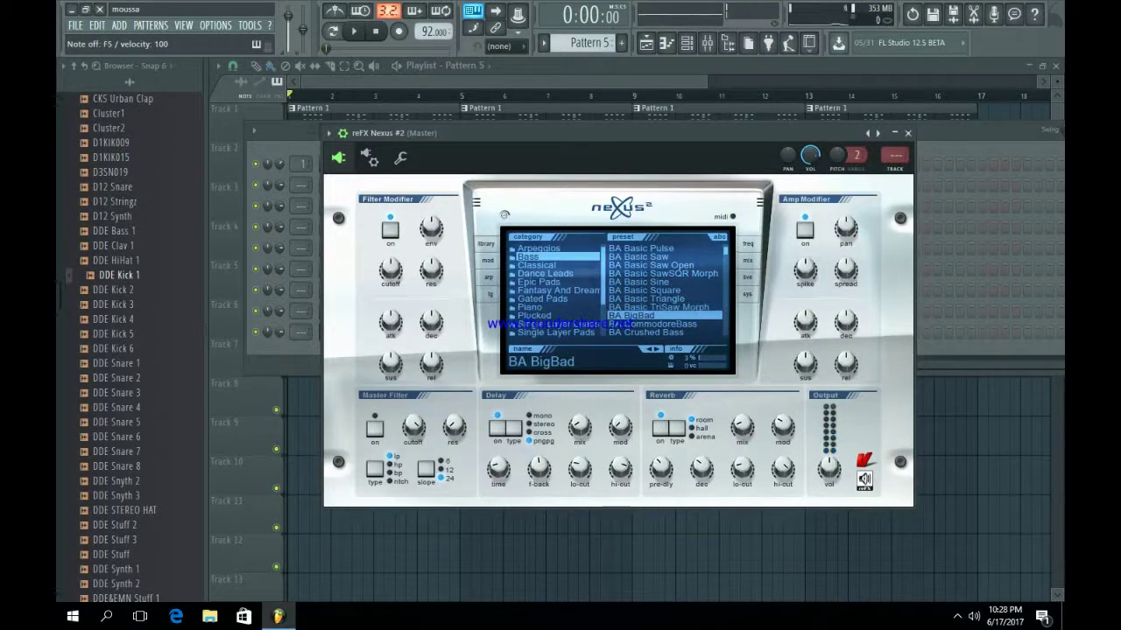
Audition the ST 70s Vinyl Strings 3, 2 and 1 presets from the Classical category.
click(537, 265)
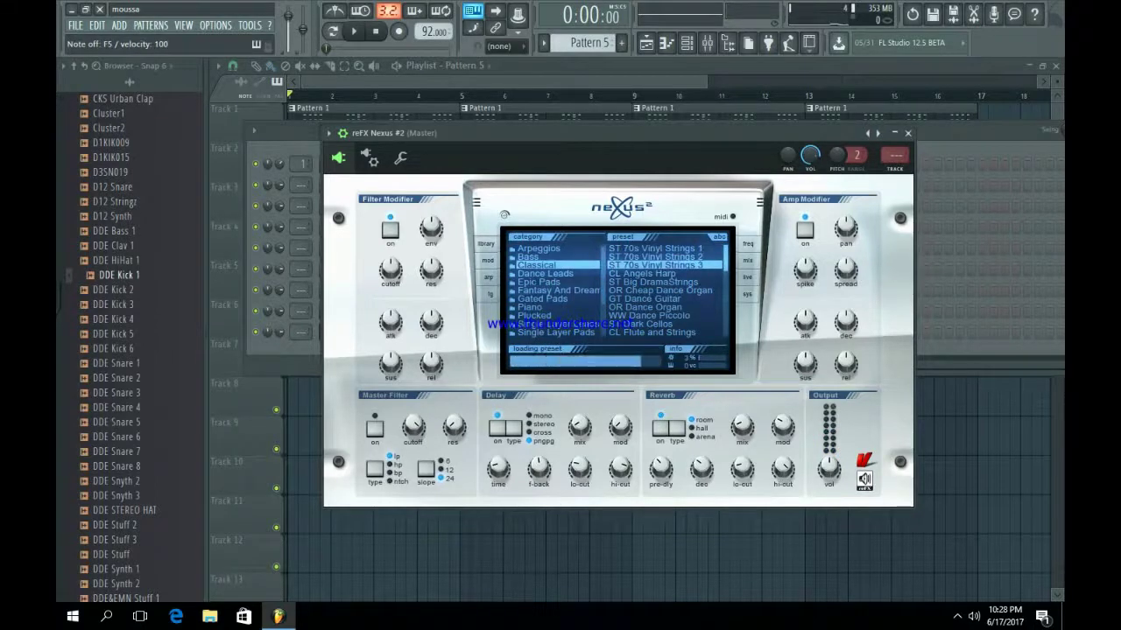
key(r)
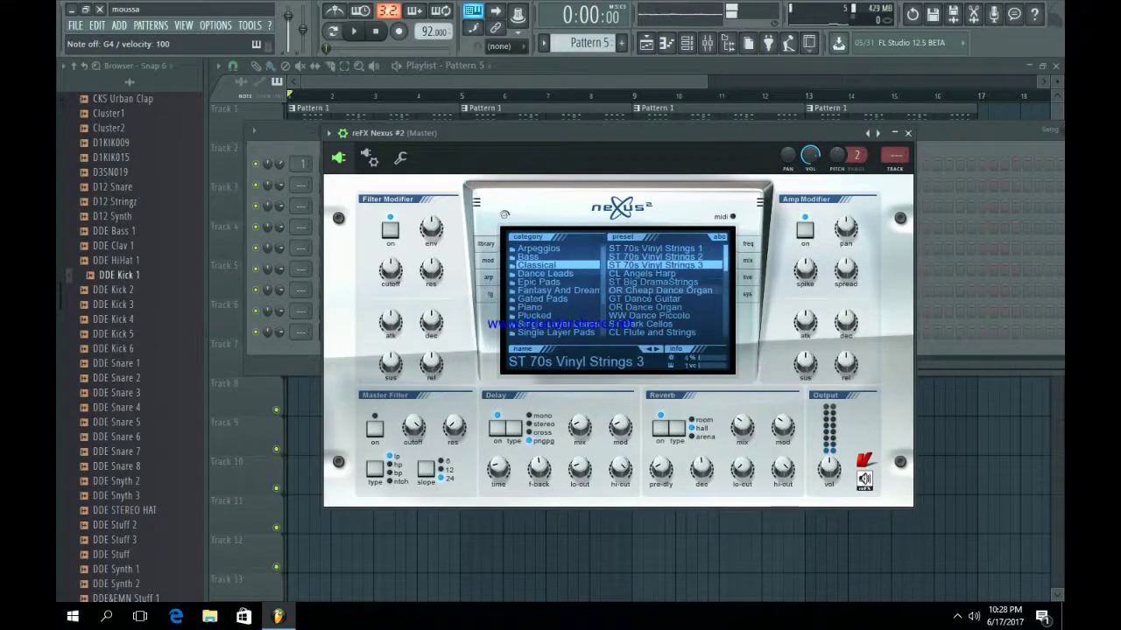
click(654, 256)
key(v)
click(655, 248)
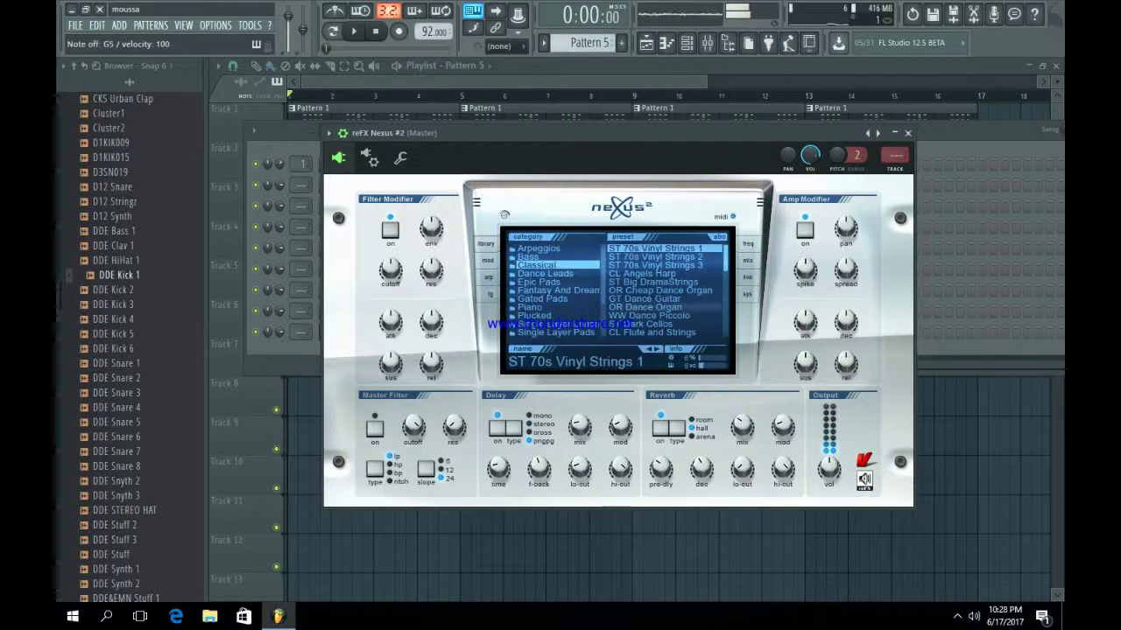
Load the WW Dance Piccolo preset and audition it with a few notes.
click(655, 315)
key(v)
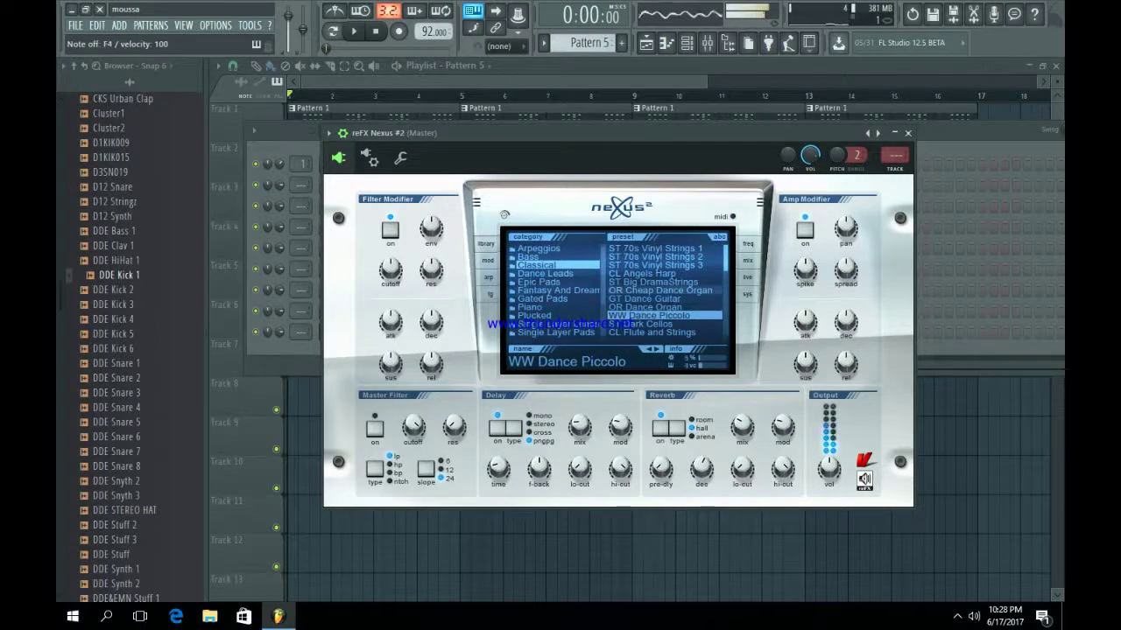
scroll(654, 315, down, 2)
key(q)
key(r)
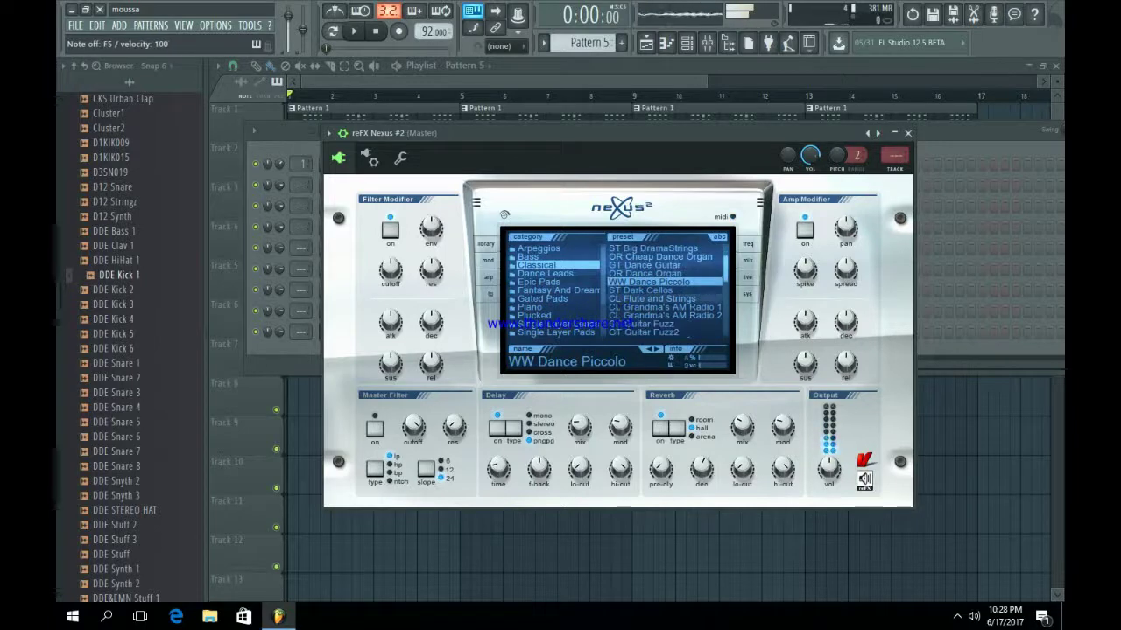
Audition the CL Flute and Strings and WW Rainforest Flute presets with a few notes.
scroll(657, 306, down, 5)
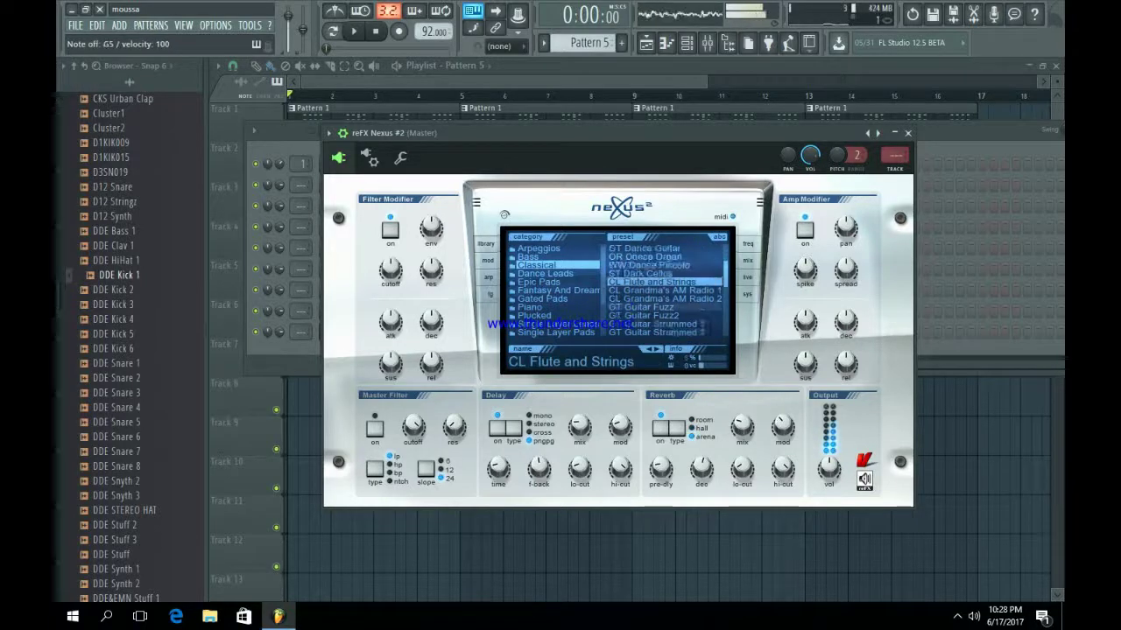
key(u)
scroll(657, 298, down, 3)
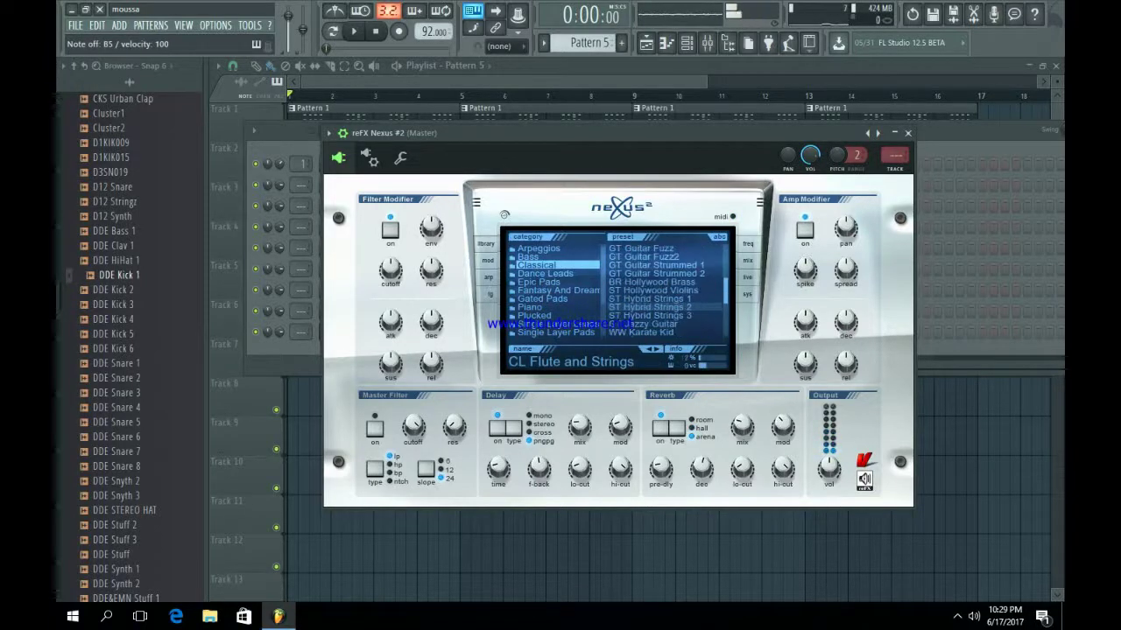
scroll(657, 288, down, 3)
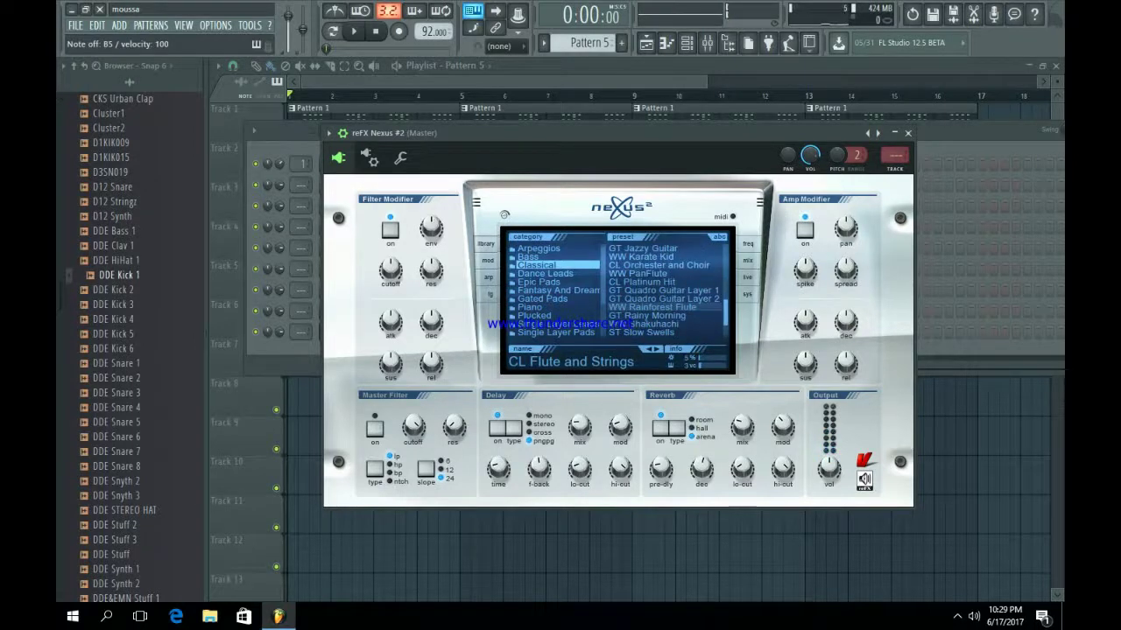
key(y)
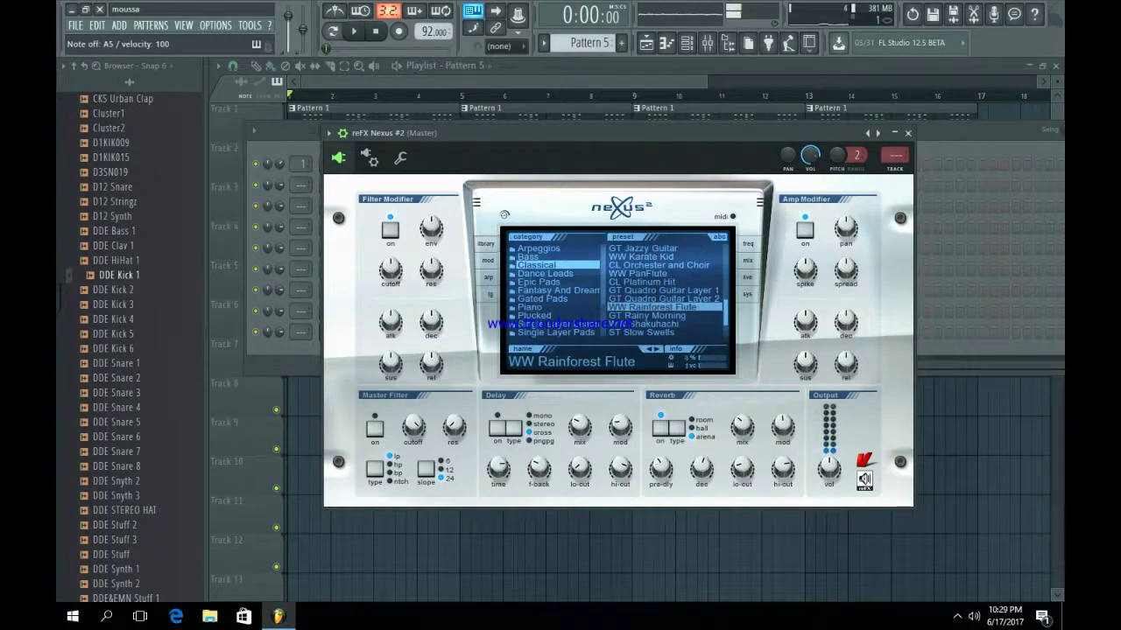
Compare the CL Soft Orchester and CL StringChoir Ensemble presets with a few notes, and reload CL Soft Orchester.
scroll(666, 289, down, 2)
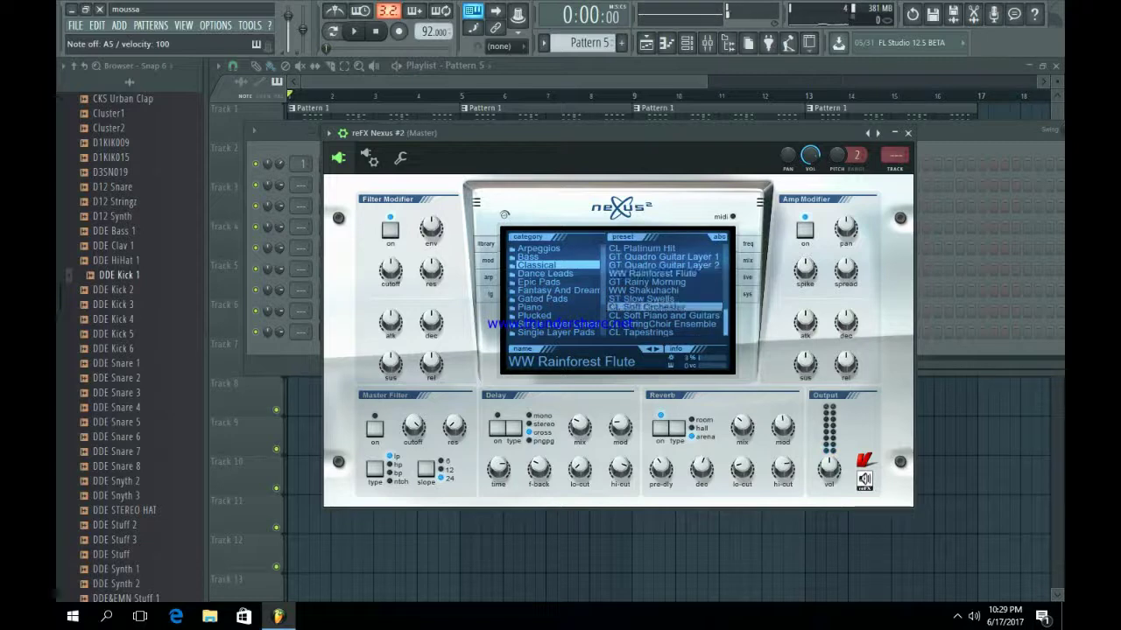
key(v)
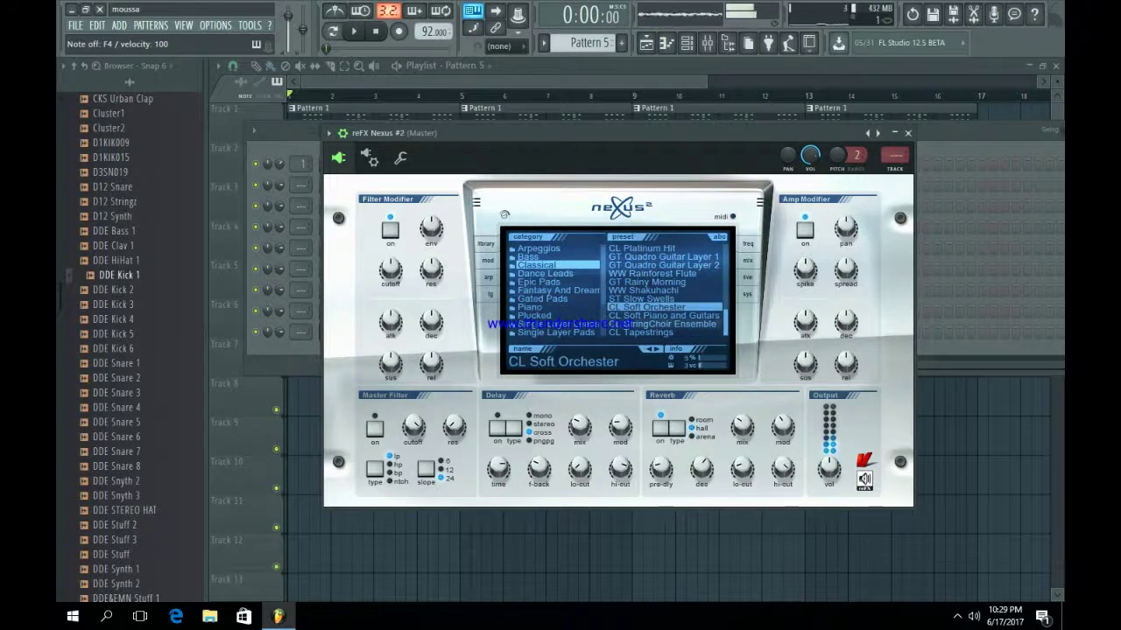
key(i)
click(670, 324)
key(u)
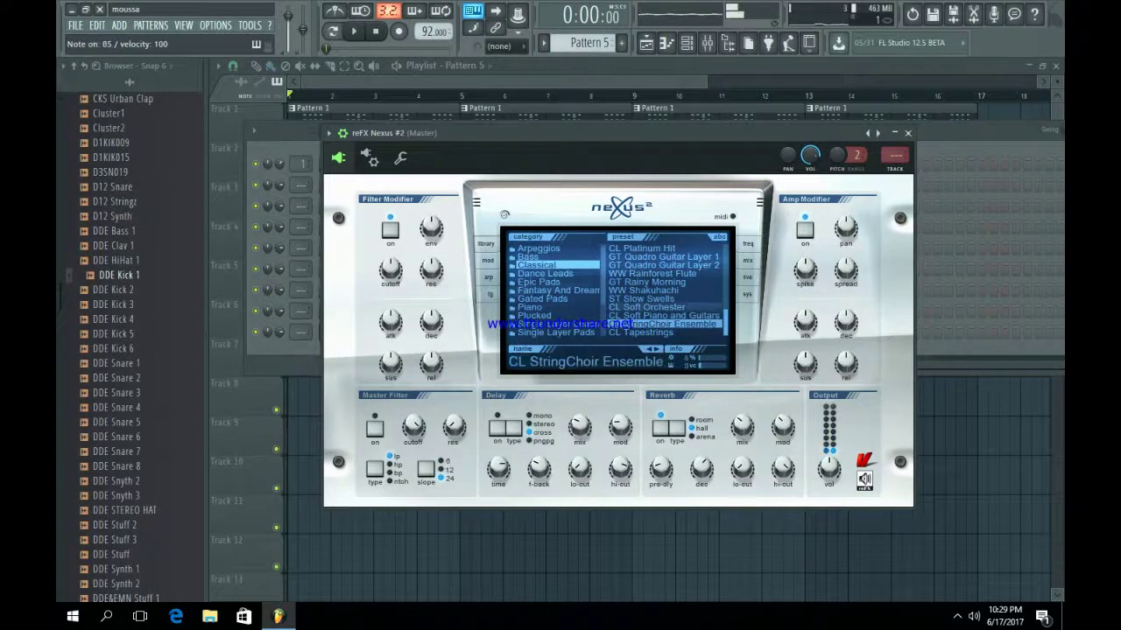
click(670, 307)
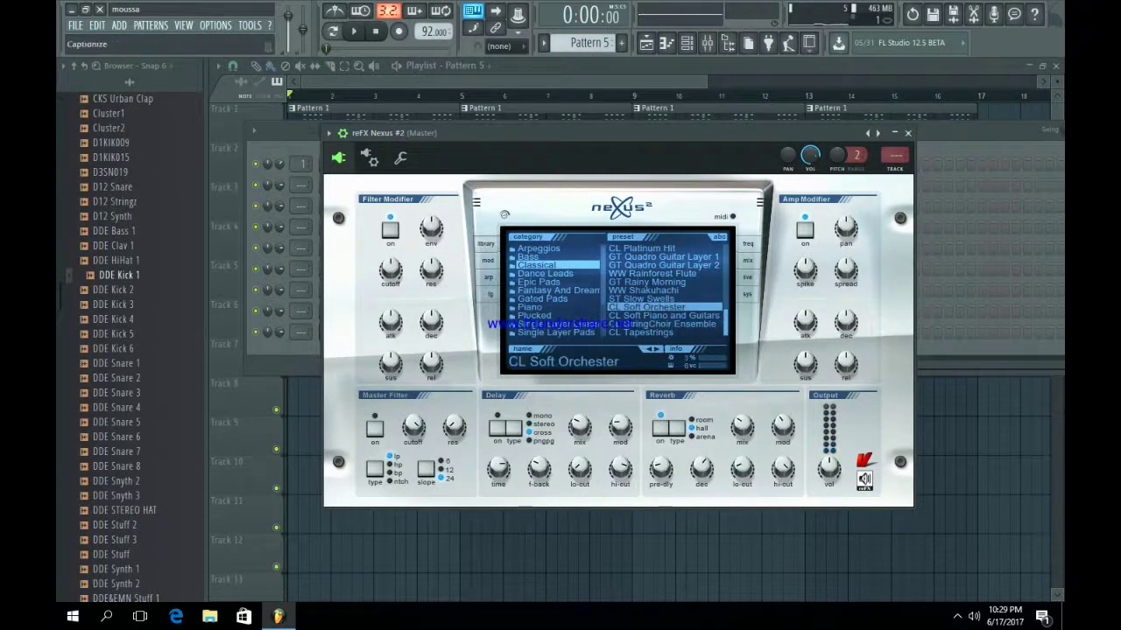
Draw four ascending notes, C5, D5, E5 and G5, across bar 1 of the second Nexus channel's piano roll.
click(907, 133)
key(space)
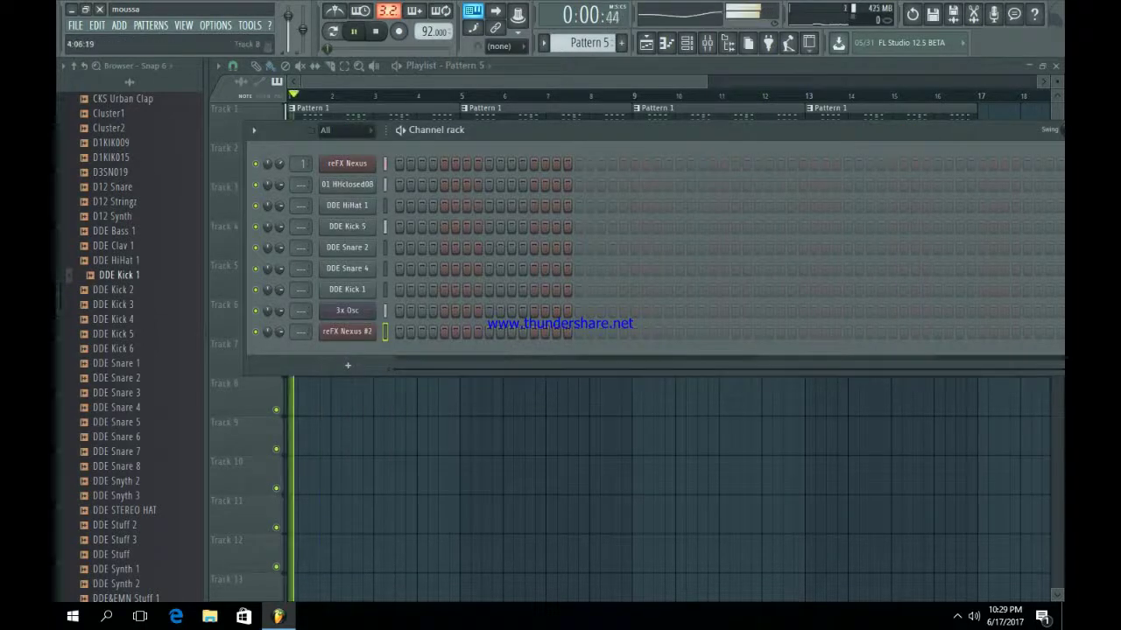
right_click(357, 333)
click(395, 332)
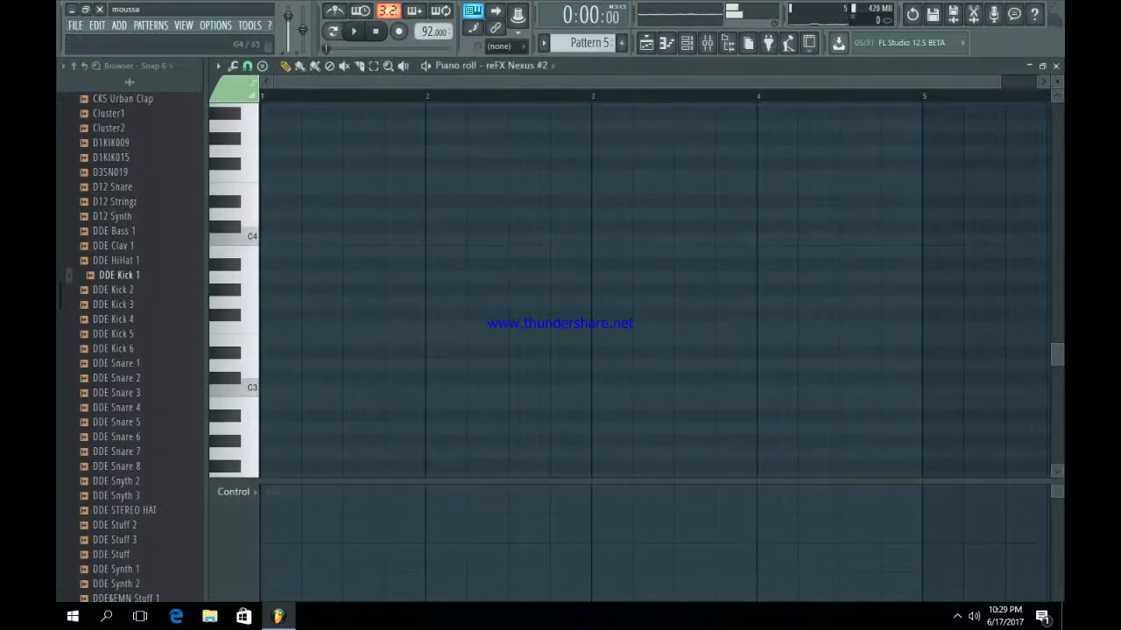
scroll(654, 289, up, 3)
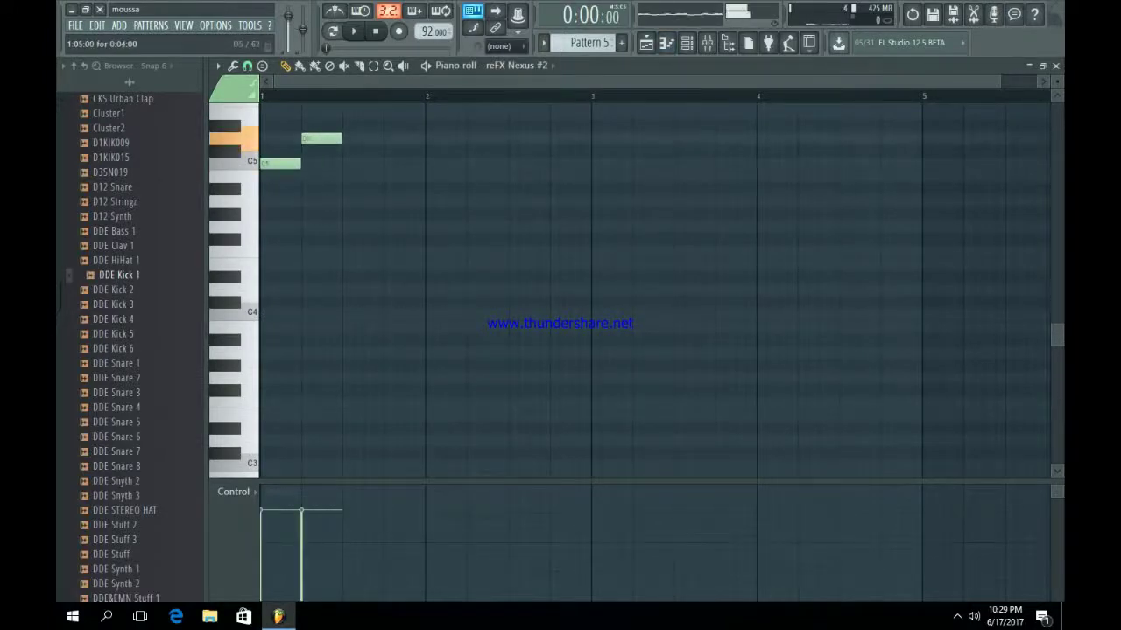
scroll(346, 157, up, 3)
click(346, 189)
click(390, 176)
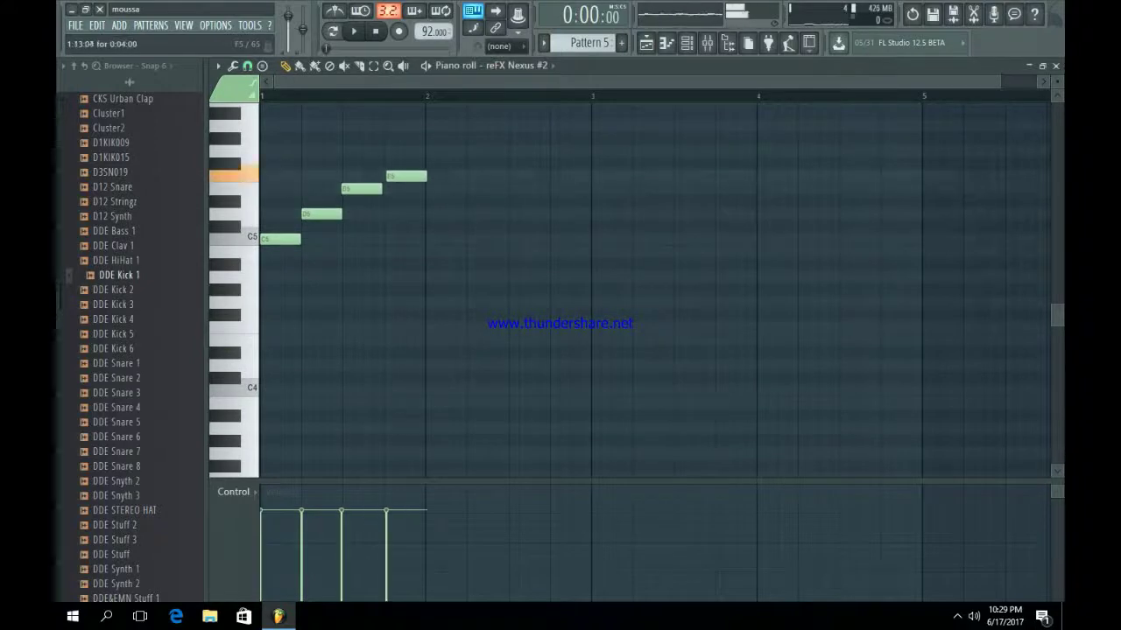
drag(389, 176, 386, 176)
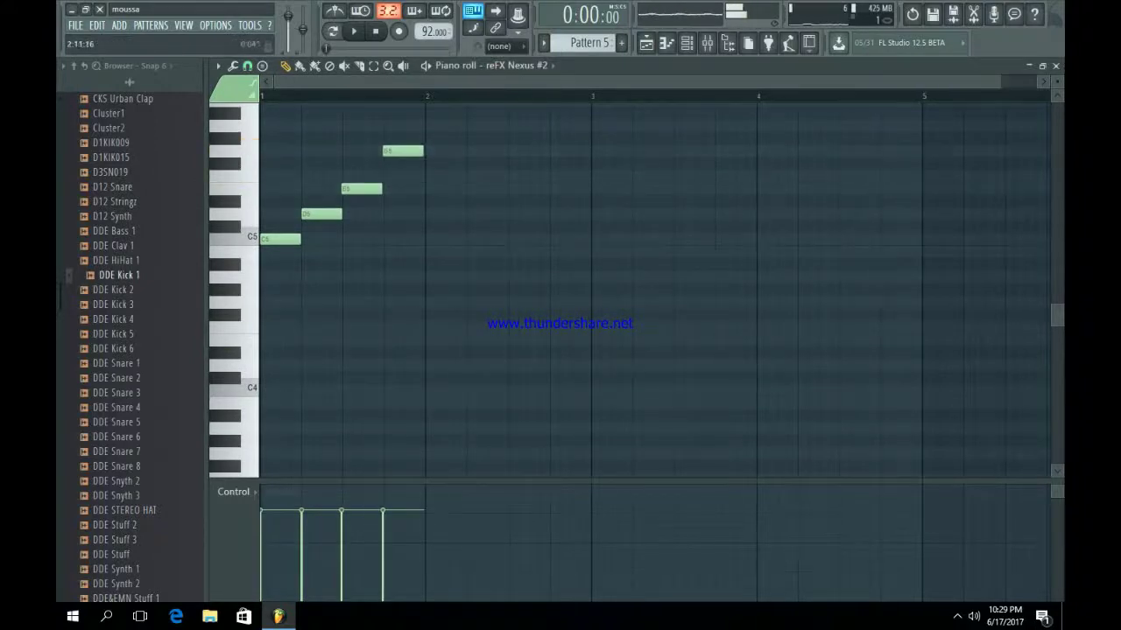
Place a Pattern 5 clip on playlist Track 5, play it briefly, and position the clip at bar 4.
click(646, 43)
drag(309, 280, 291, 279)
key(space)
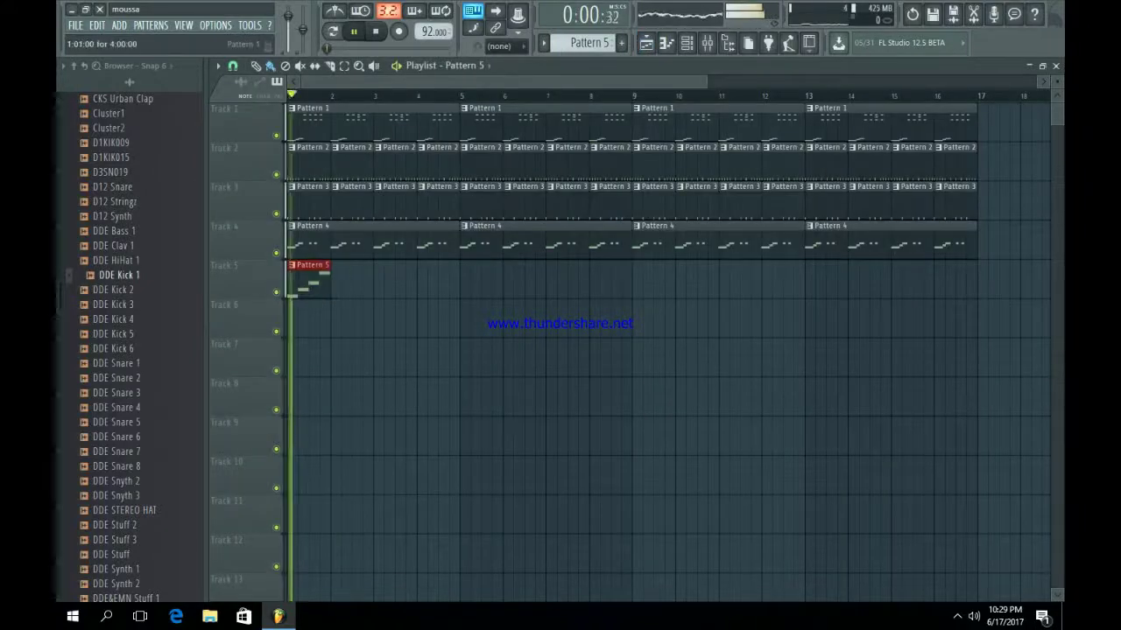
key(space)
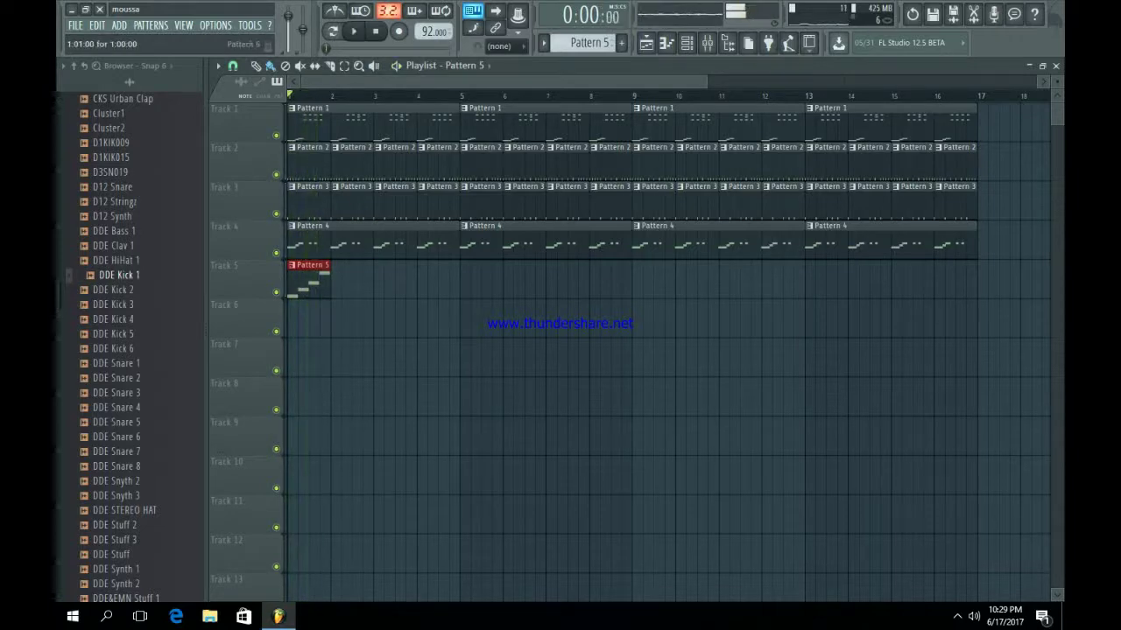
drag(430, 300, 440, 299)
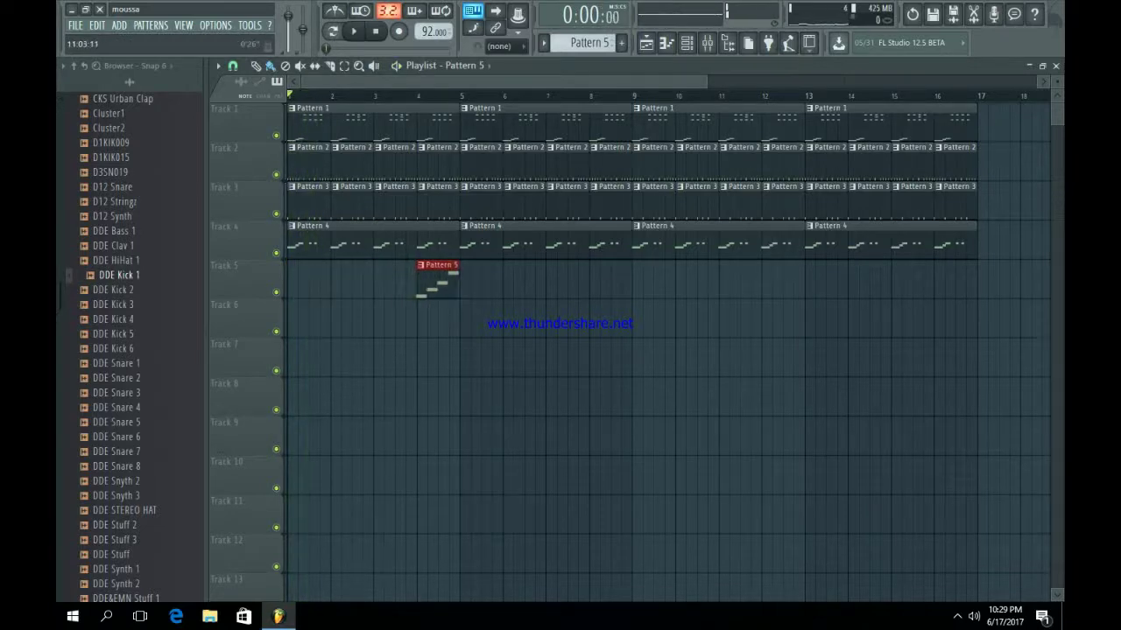
drag(705, 81, 412, 81)
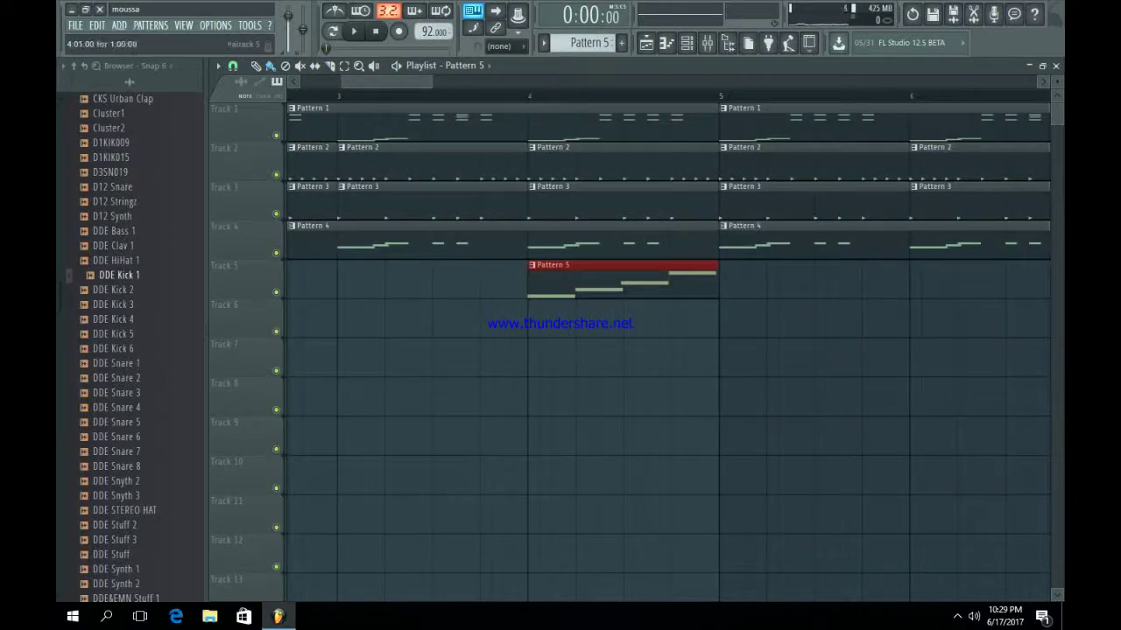
Raise the third note of Pattern 5 to F5 and shift the final G5 note to end at bar 2.
click(687, 42)
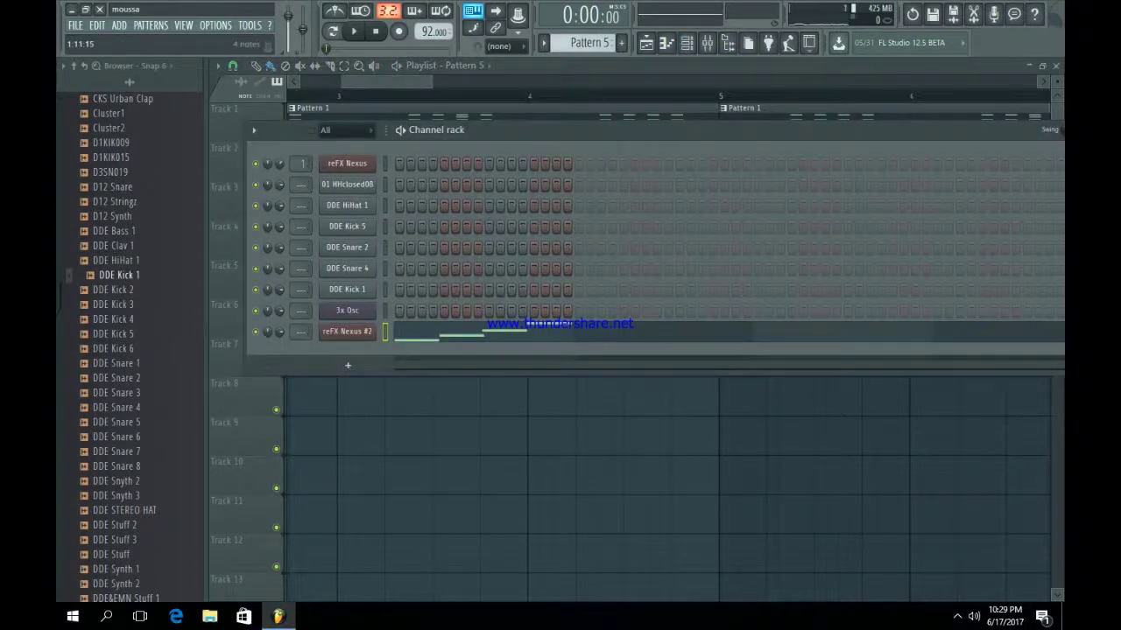
click(512, 331)
drag(432, 189, 433, 176)
drag(499, 151, 505, 151)
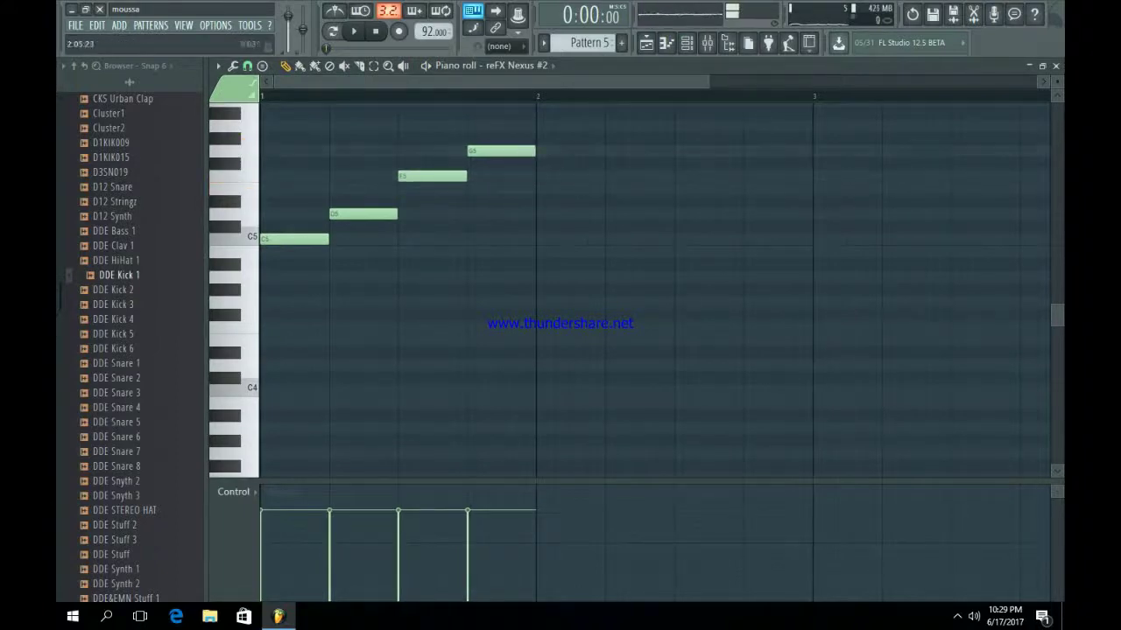
Play Pattern 5 through the second Nexus with the CL Soft Orchester, CL StringChoir Ensemble and CL Tapestrings presets.
click(687, 43)
click(346, 331)
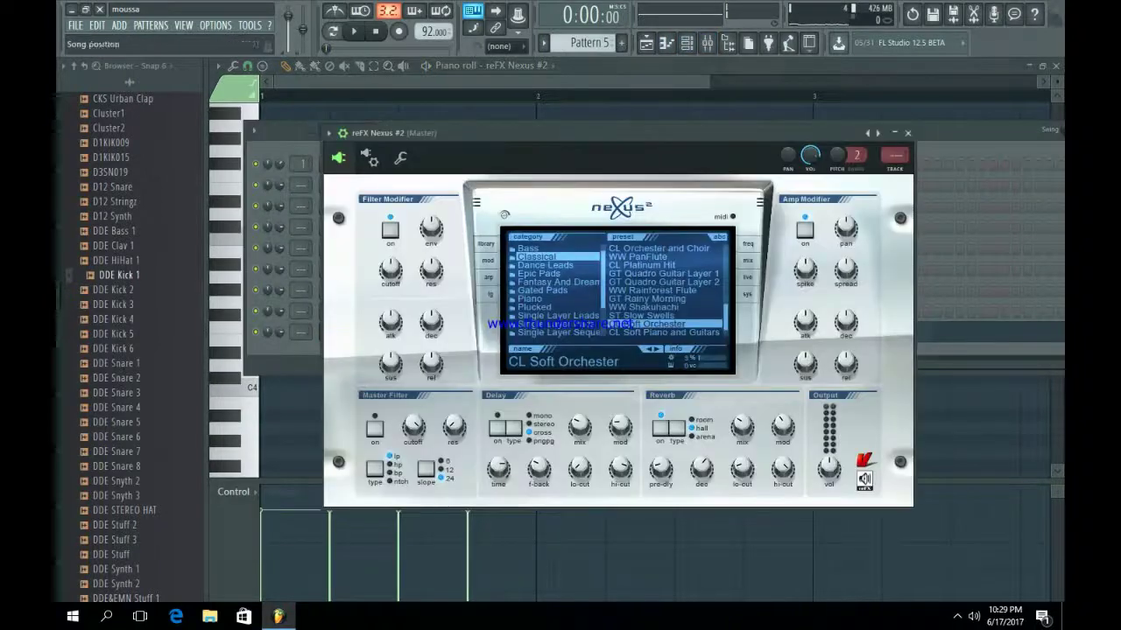
scroll(665, 291, down, 1)
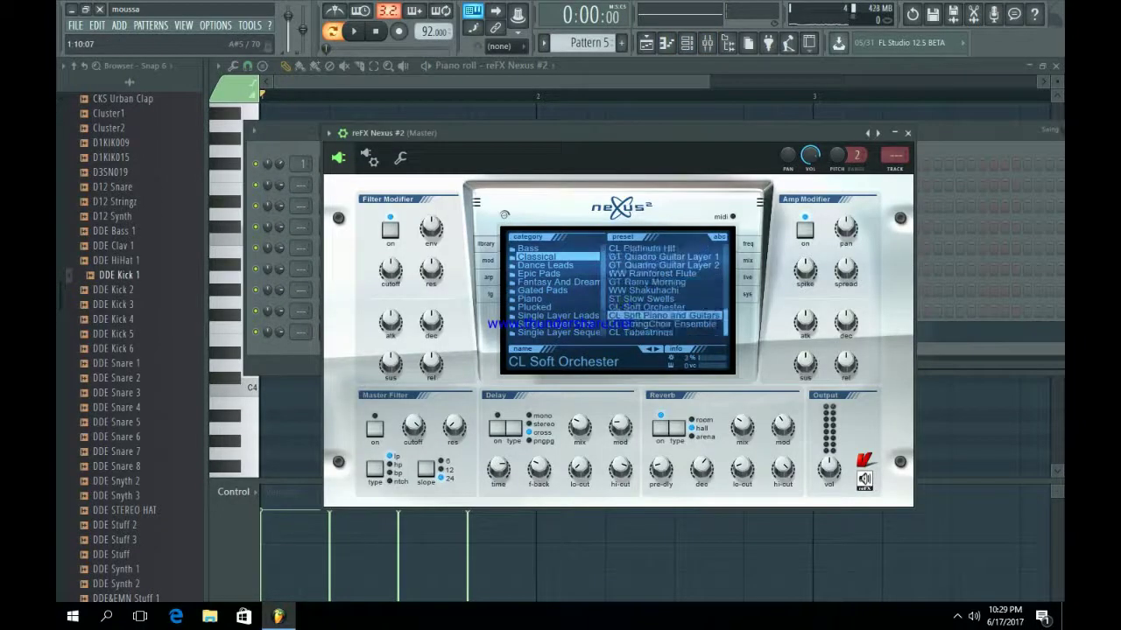
key(space)
key(space)
click(666, 324)
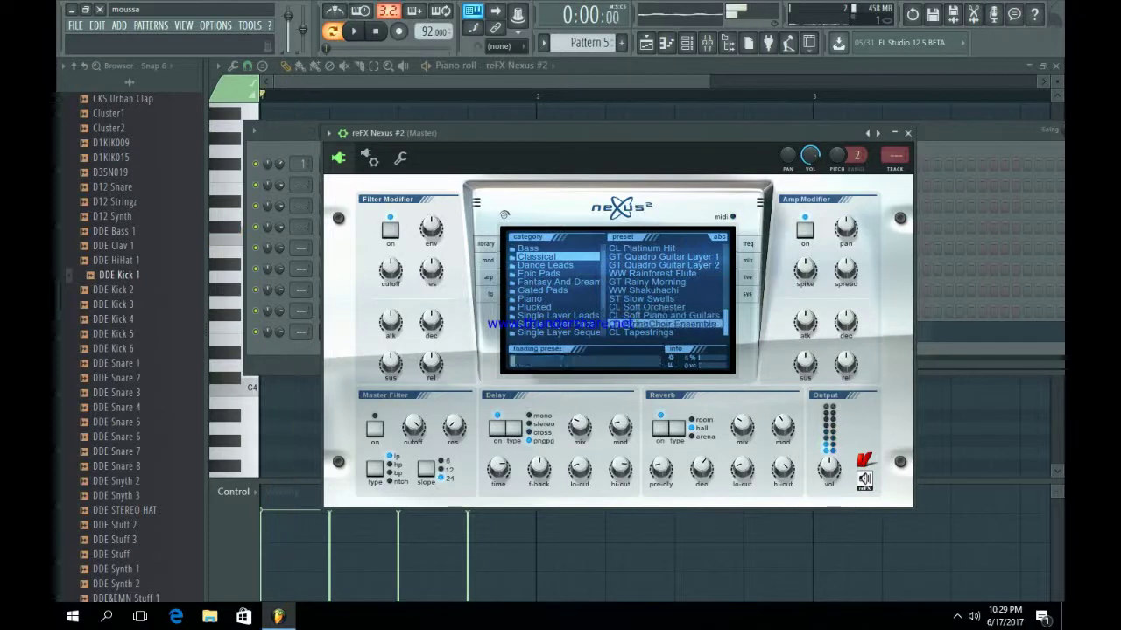
key(space)
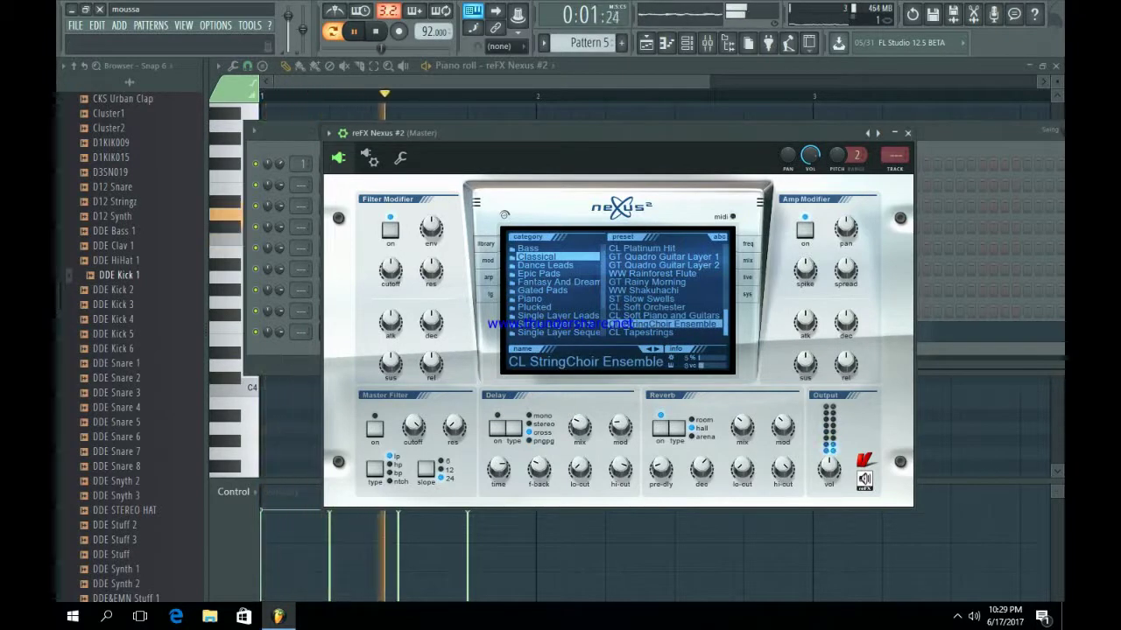
key(space)
click(642, 333)
key(space)
Audition the ST 70s Vinyl Strings 2, ST 70s Vinyl Strings 3 and OR Cheap Dance Organ presets with the pattern playing.
scroll(653, 307, up, 5)
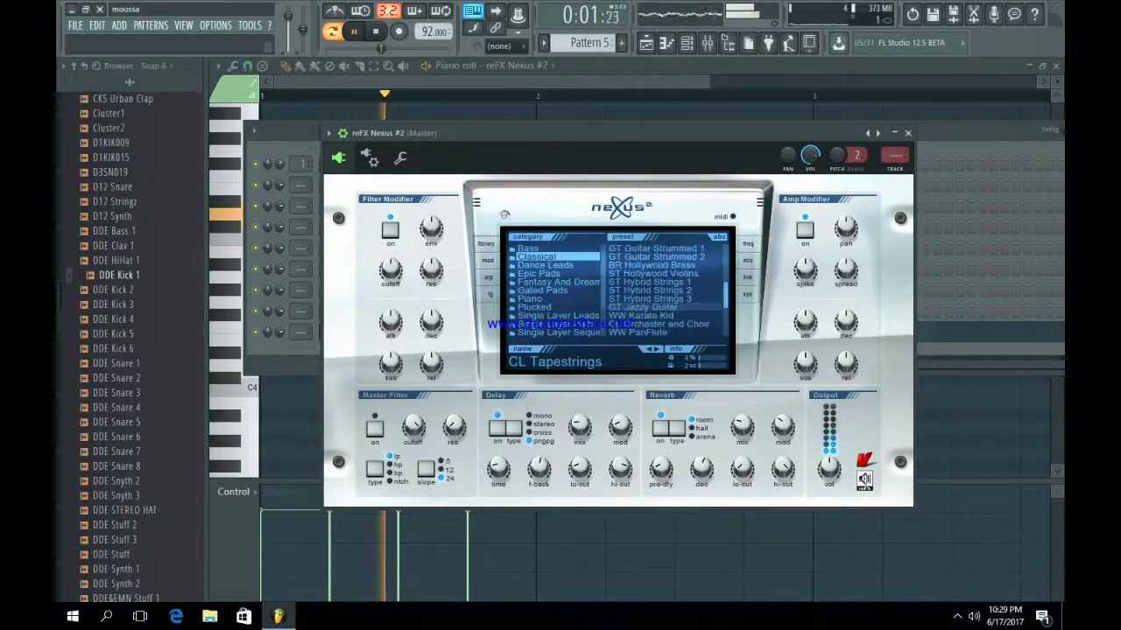
scroll(665, 290, up, 5)
key(space)
key(space)
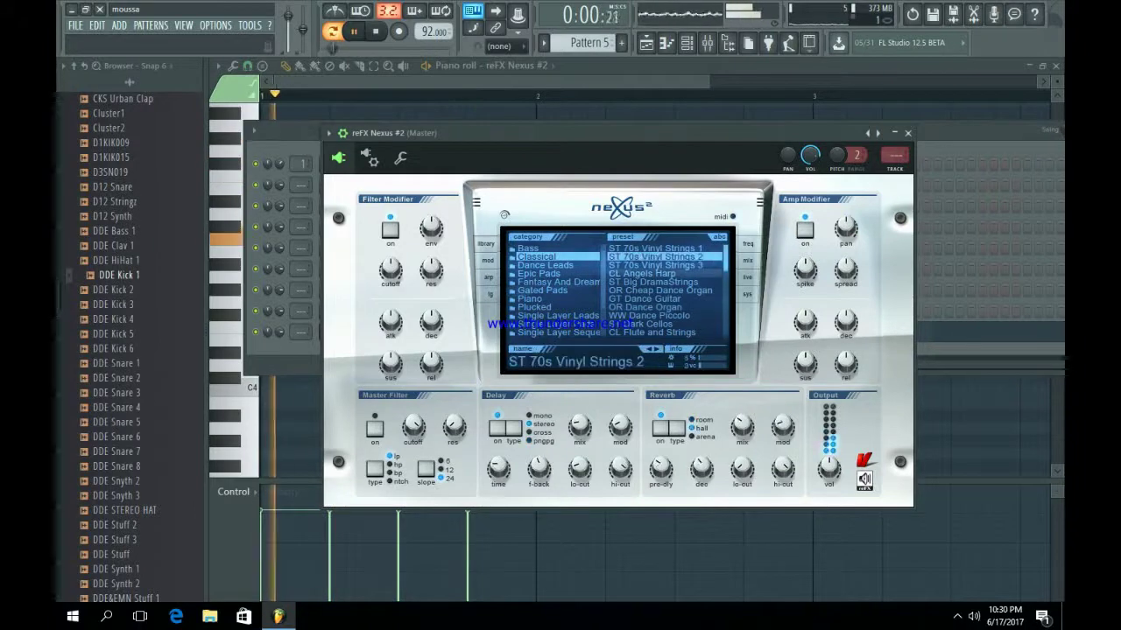
click(654, 266)
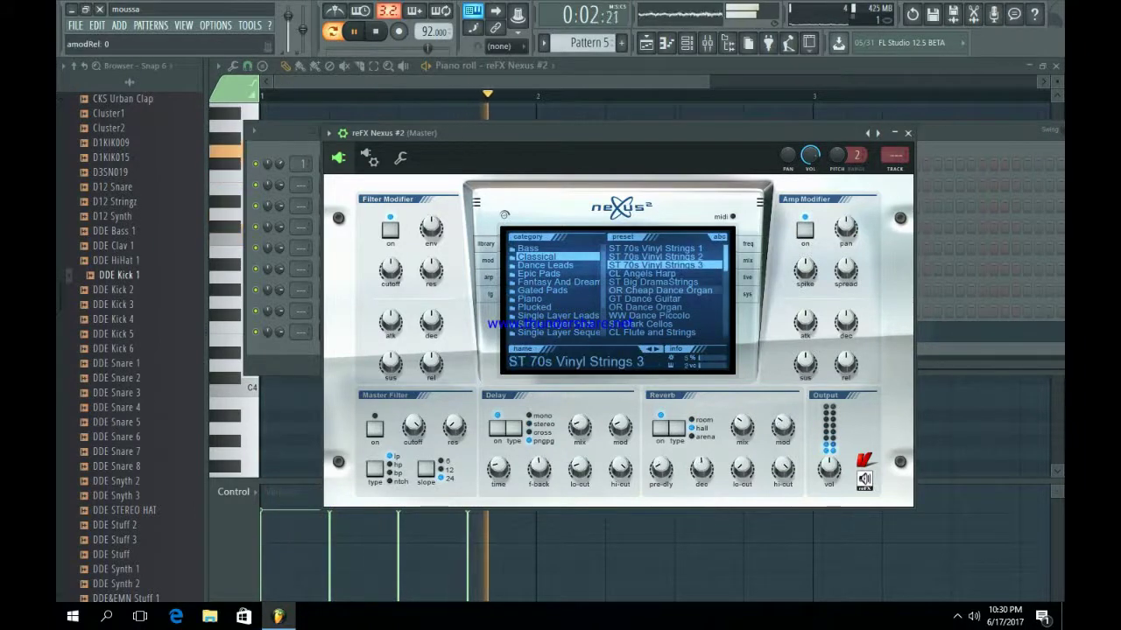
click(660, 291)
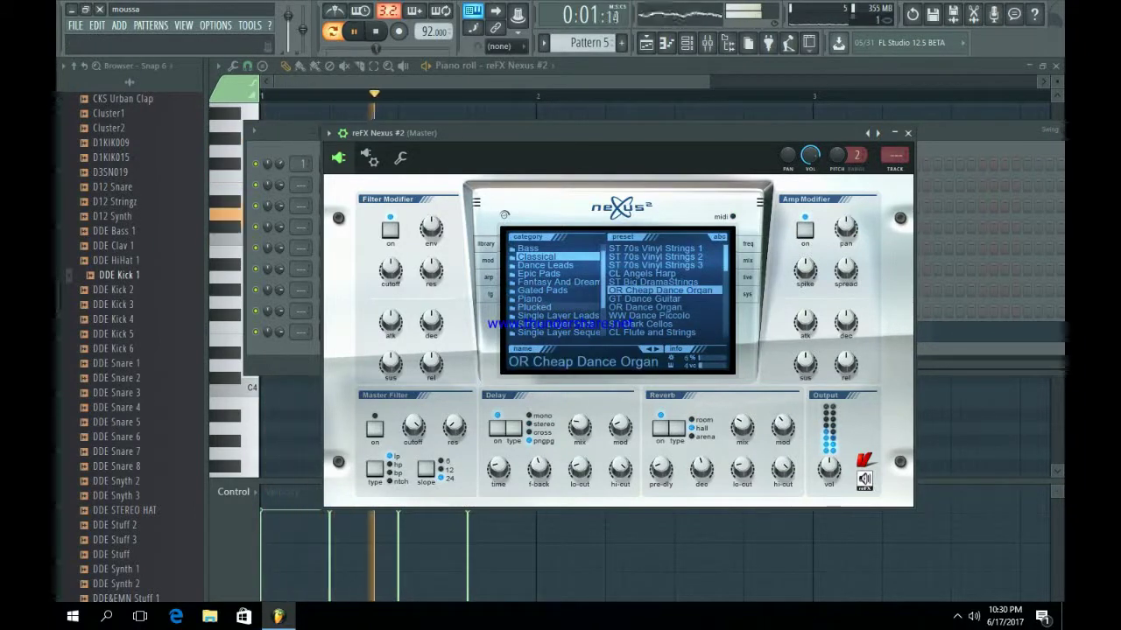
scroll(557, 289, down, 3)
key(space)
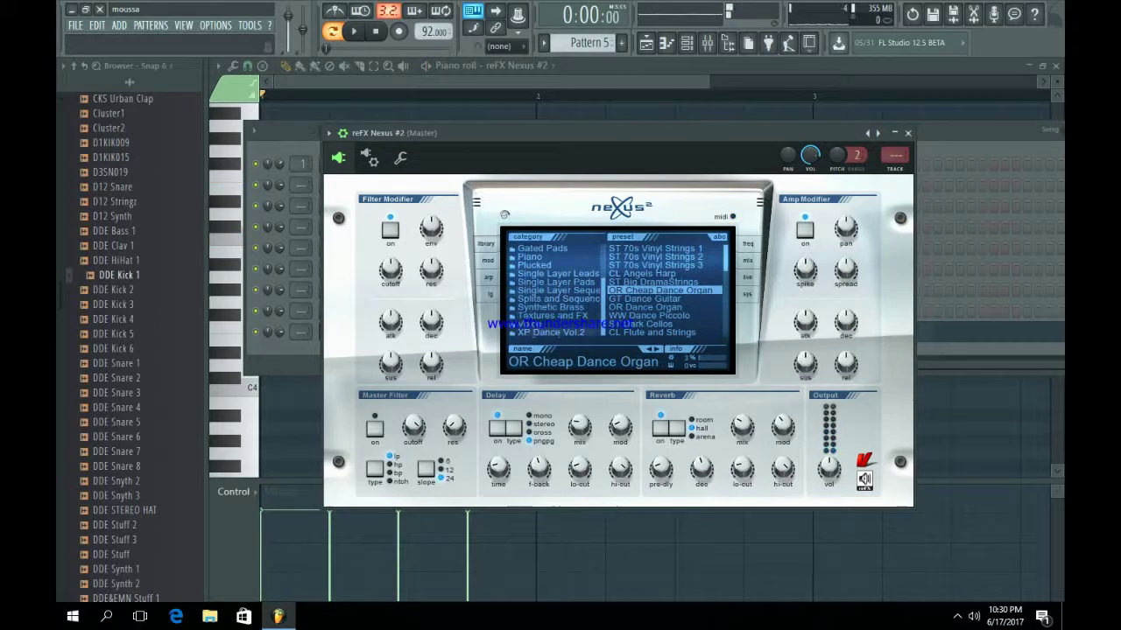
Browse the XP Dance Vol.2, Textures and FX, and Dance Leads categories for another preset.
click(552, 333)
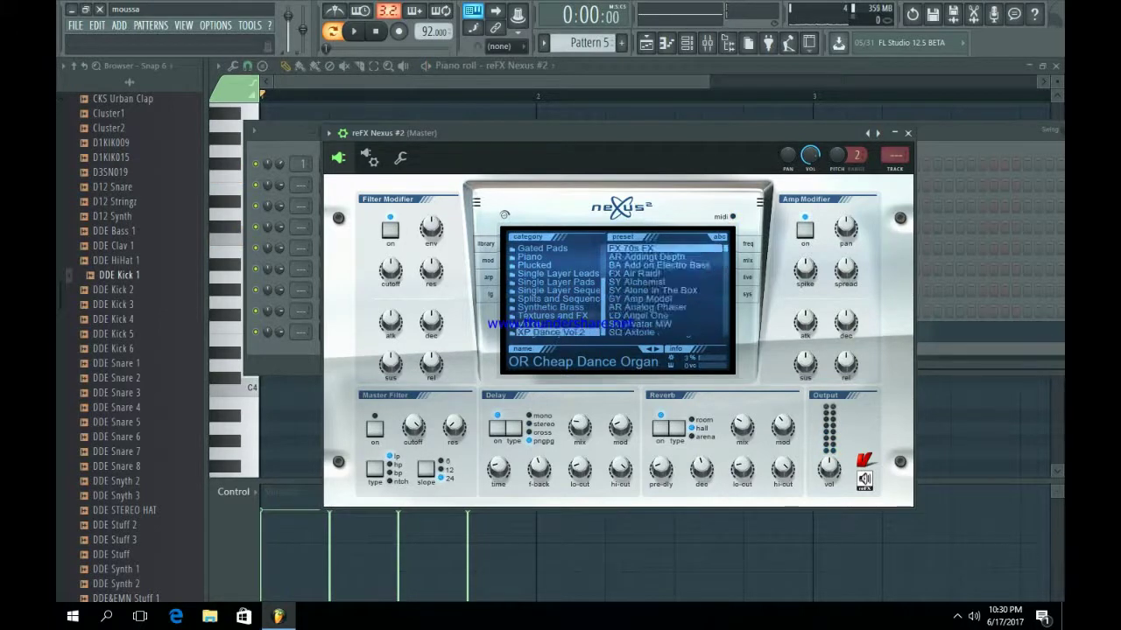
click(554, 316)
scroll(664, 310, down, 8)
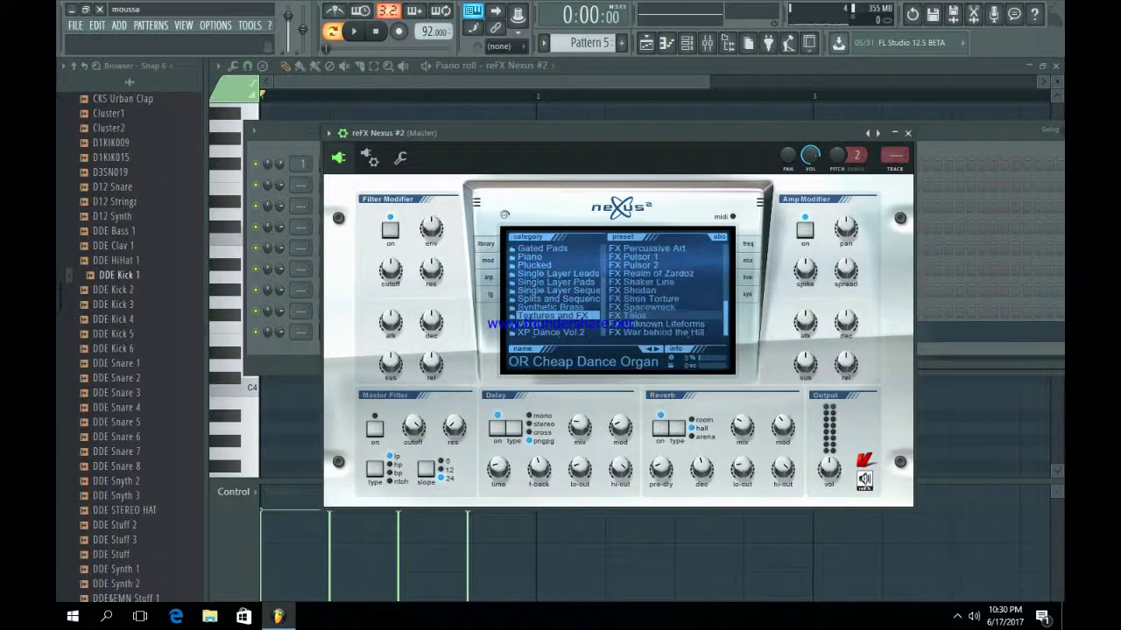
scroll(663, 298, up, 6)
scroll(553, 297, up, 2)
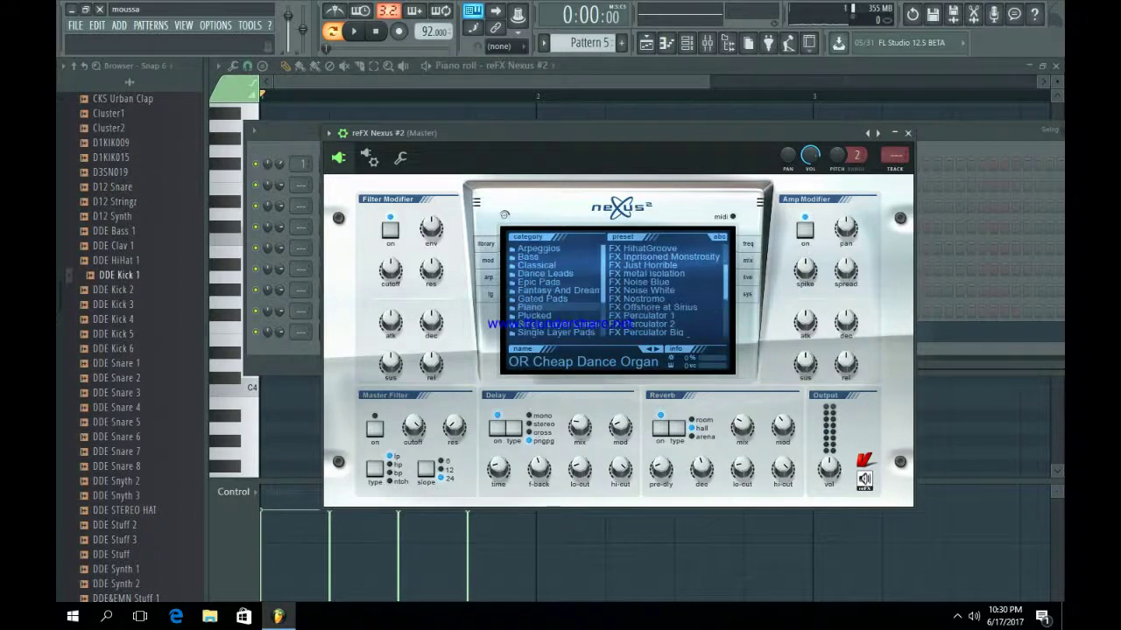
click(545, 274)
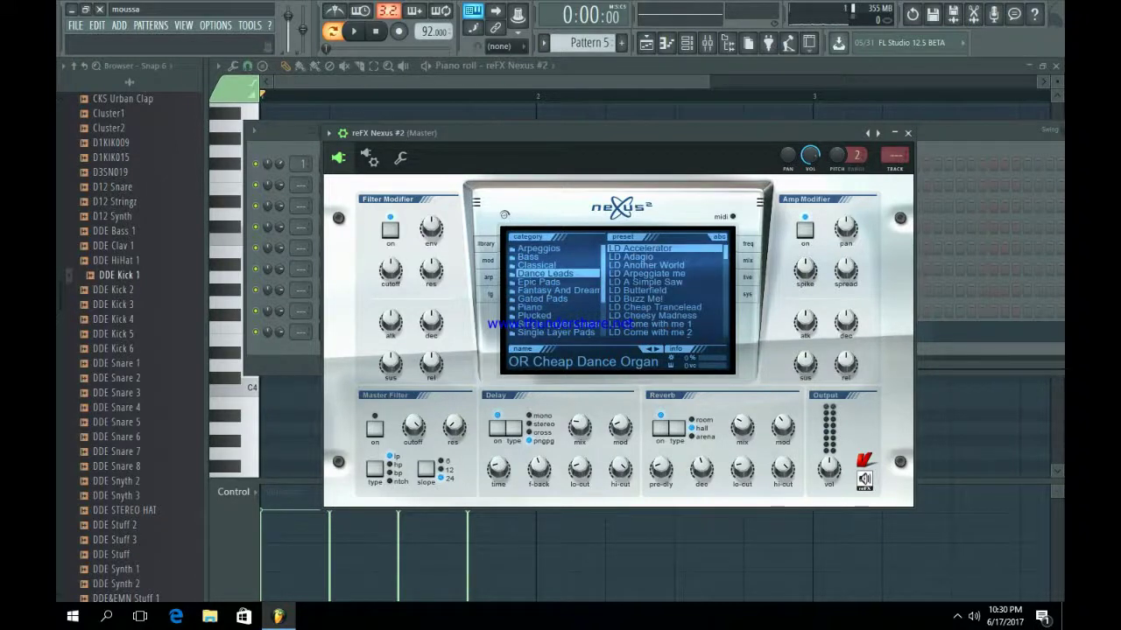
Load the ST Hybrid Strings 3 preset from the Classical category and play the pattern with it.
click(538, 266)
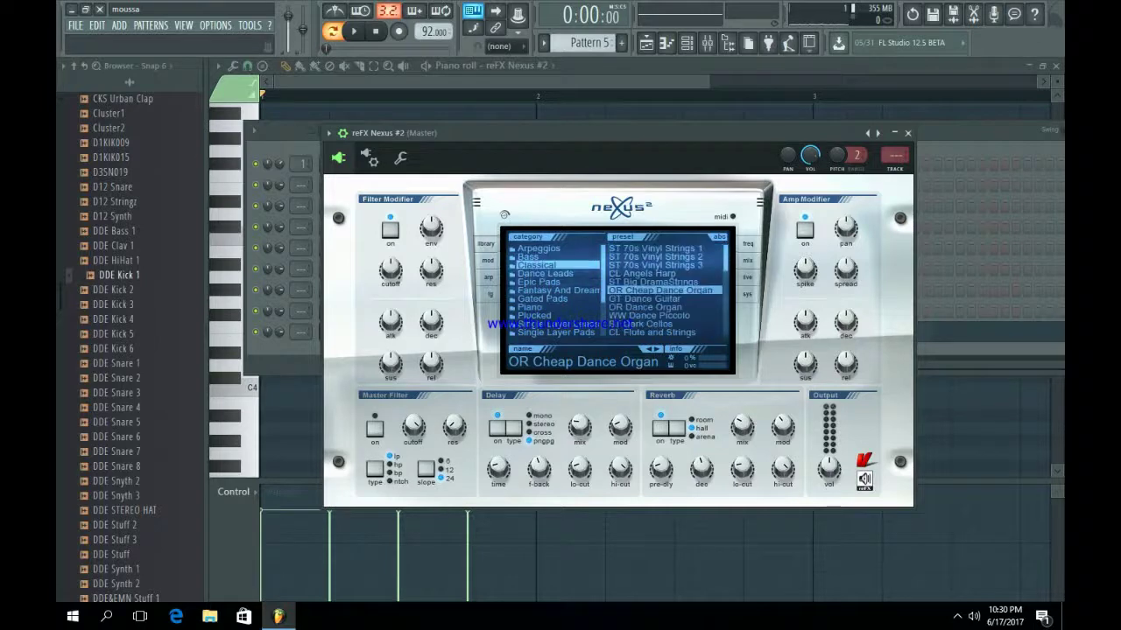
scroll(661, 300, down, 6)
scroll(661, 306, up, 2)
click(649, 299)
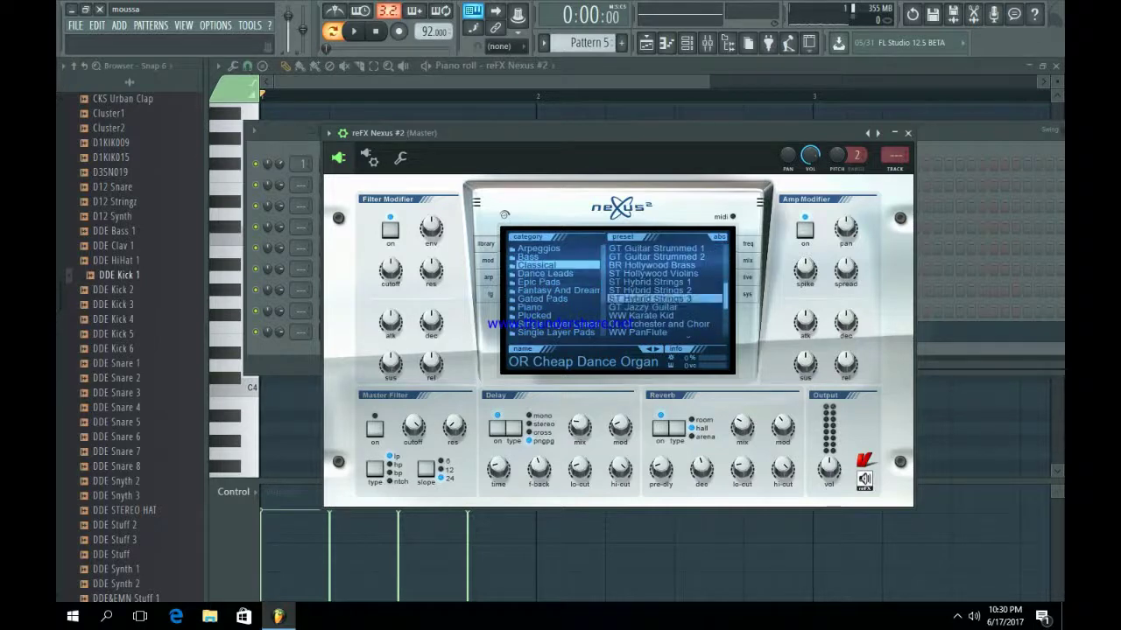
key(space)
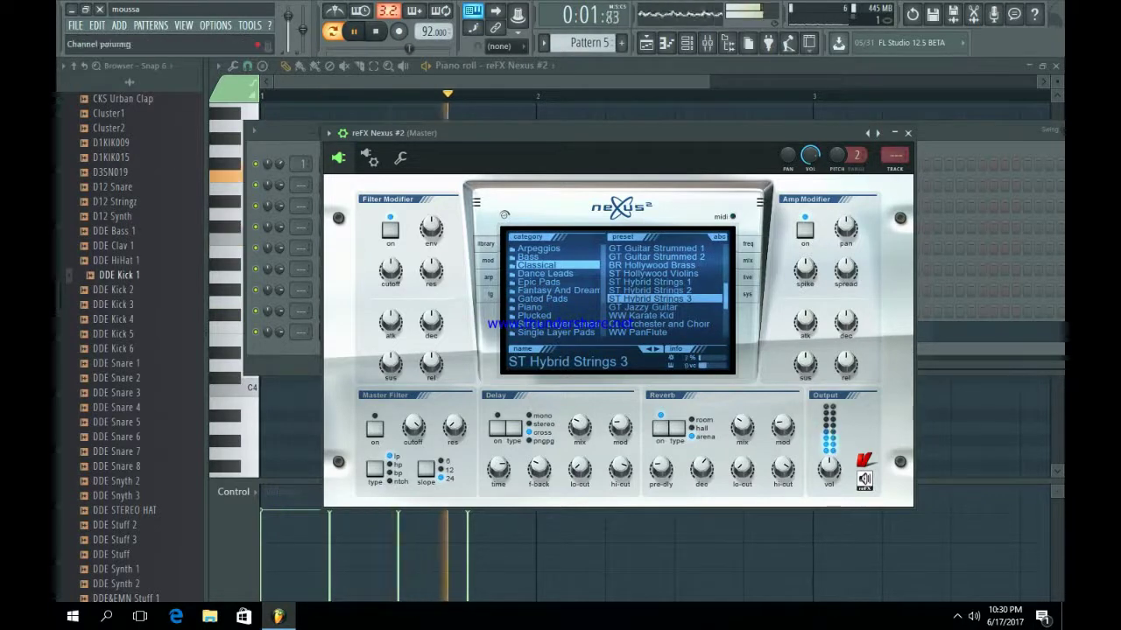
Play the song in the playlist and place another Pattern 5 clip on Track 5 at bar 8.
click(376, 32)
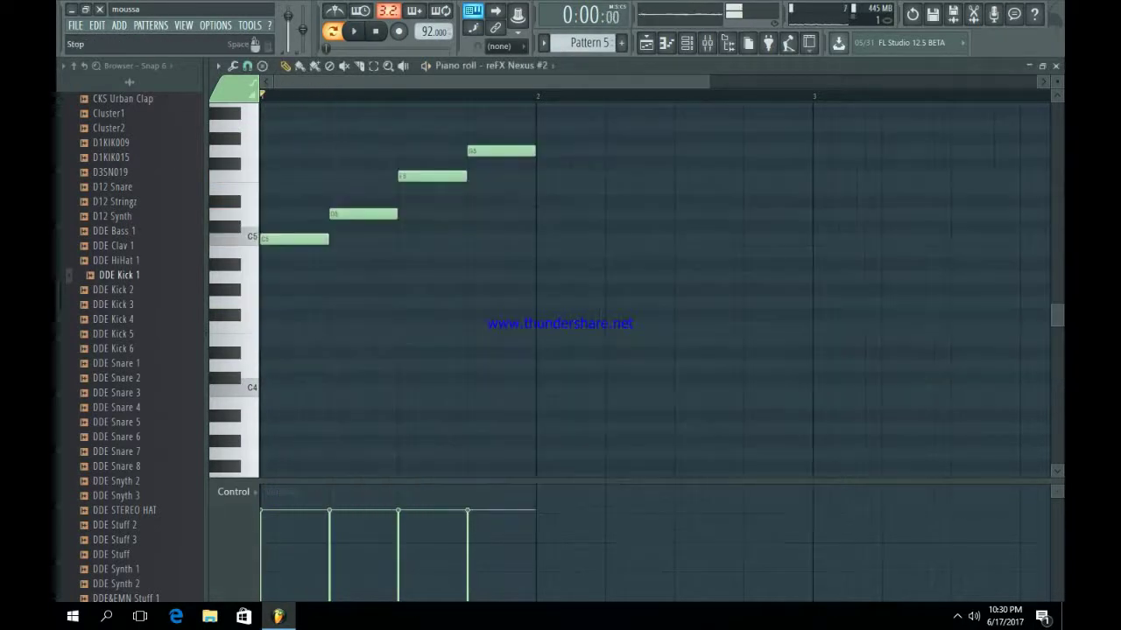
key(space)
key(F5)
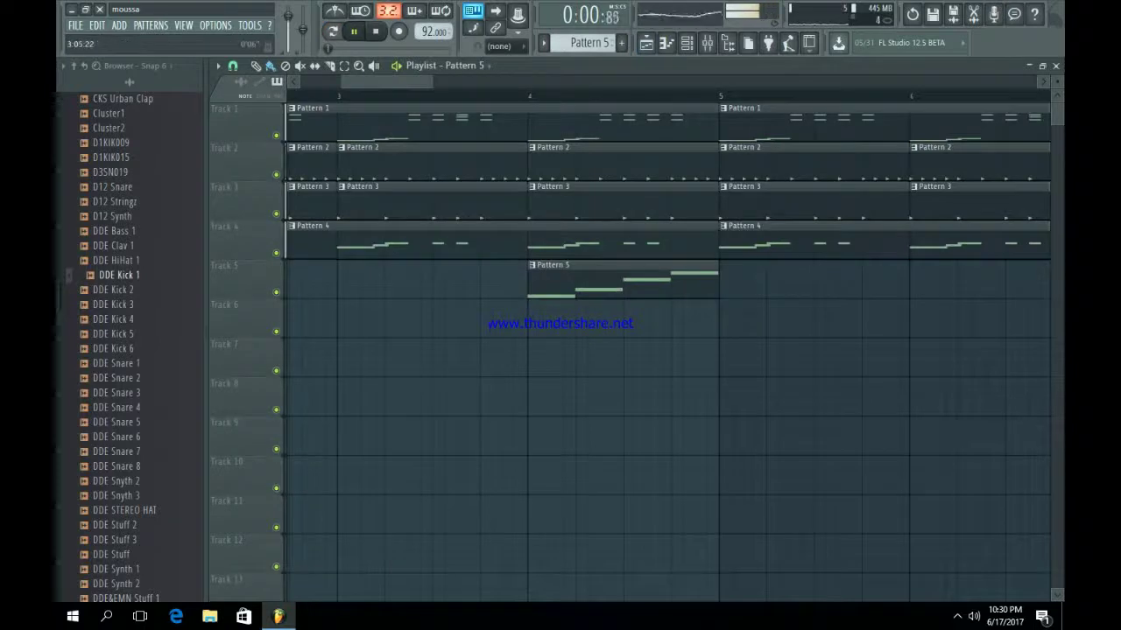
drag(342, 81, 301, 82)
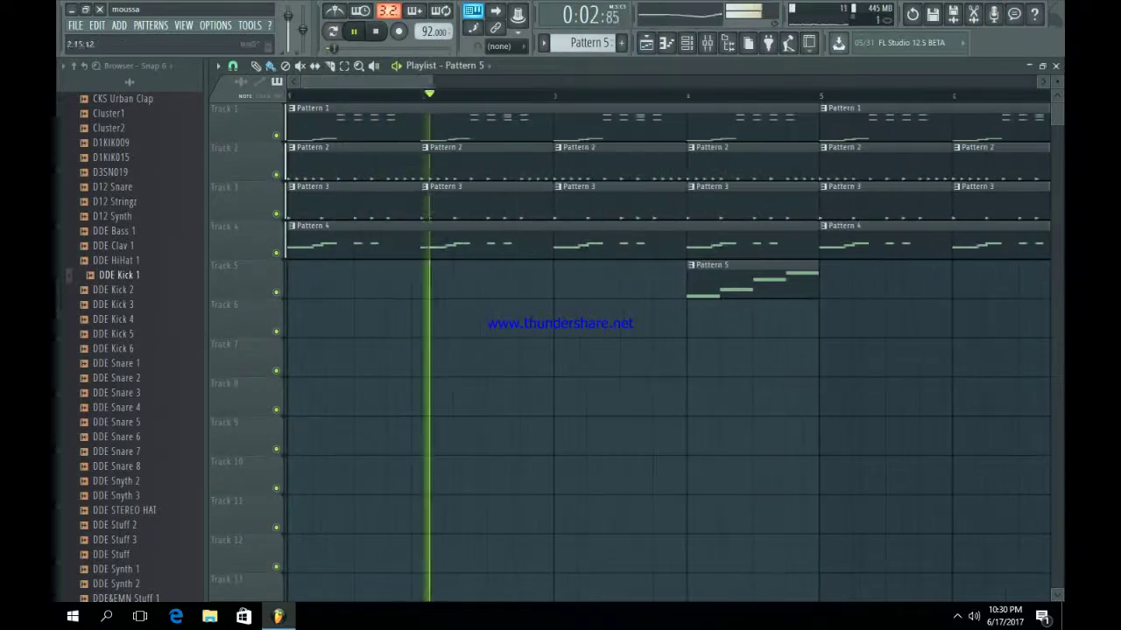
drag(432, 81, 659, 81)
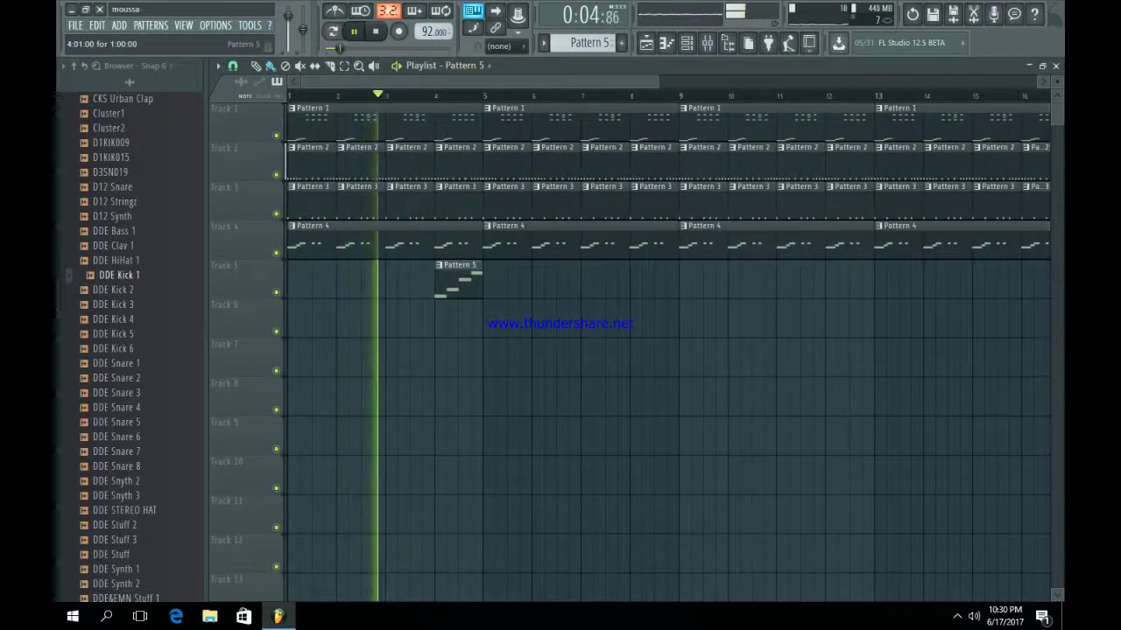
click(643, 280)
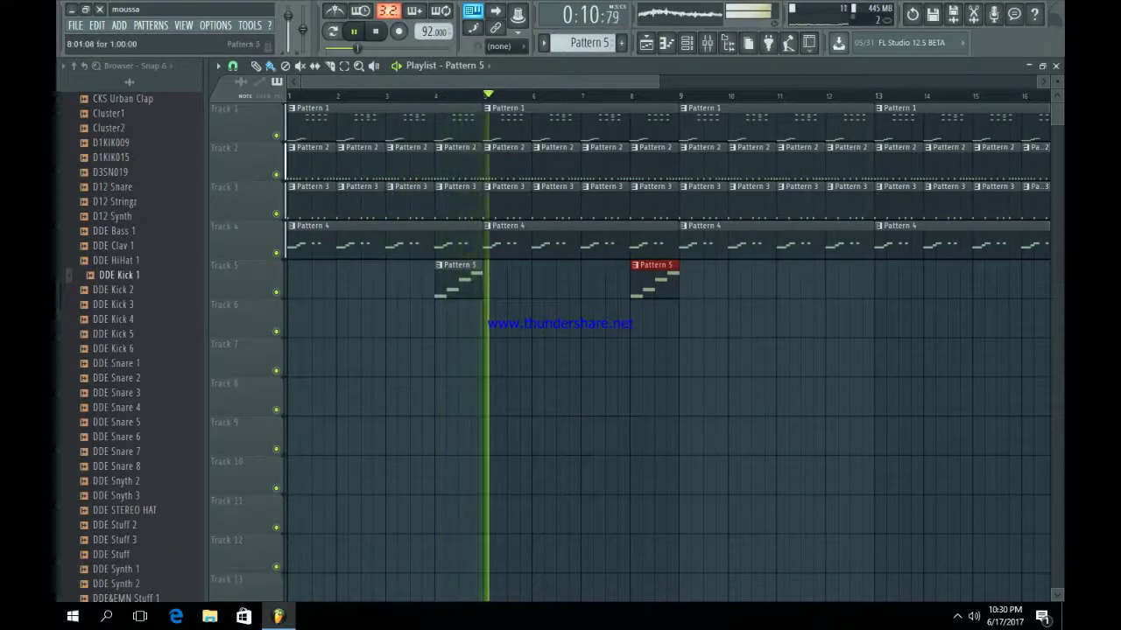
Place Pattern 5 clips on Track 5 at bars 12 and 16, and stop the playback.
drag(657, 81, 531, 82)
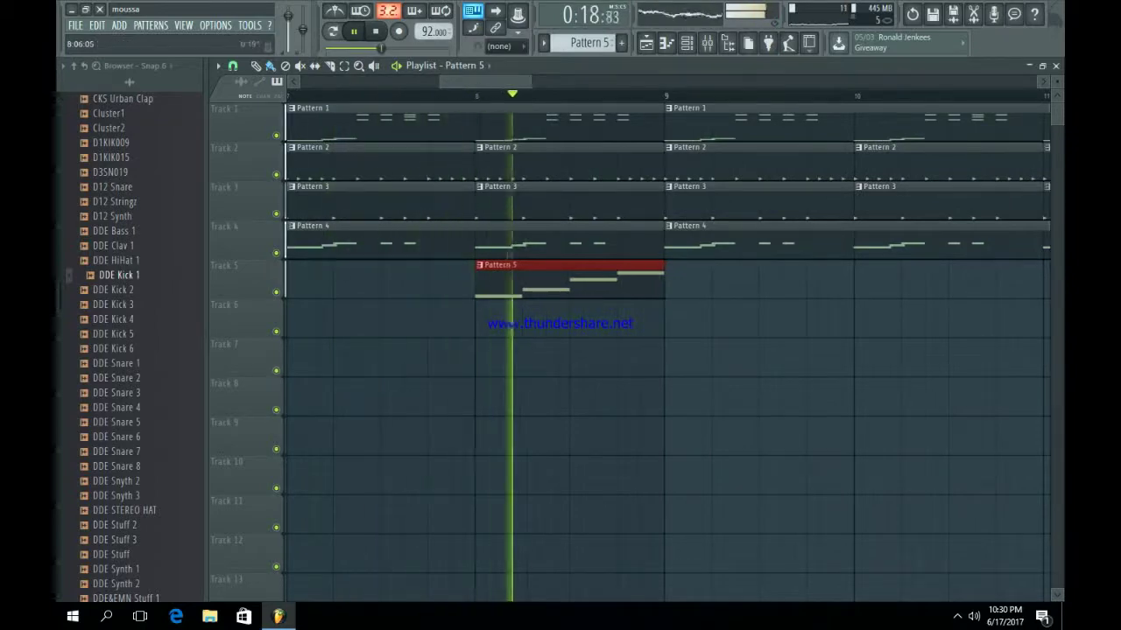
drag(531, 81, 985, 81)
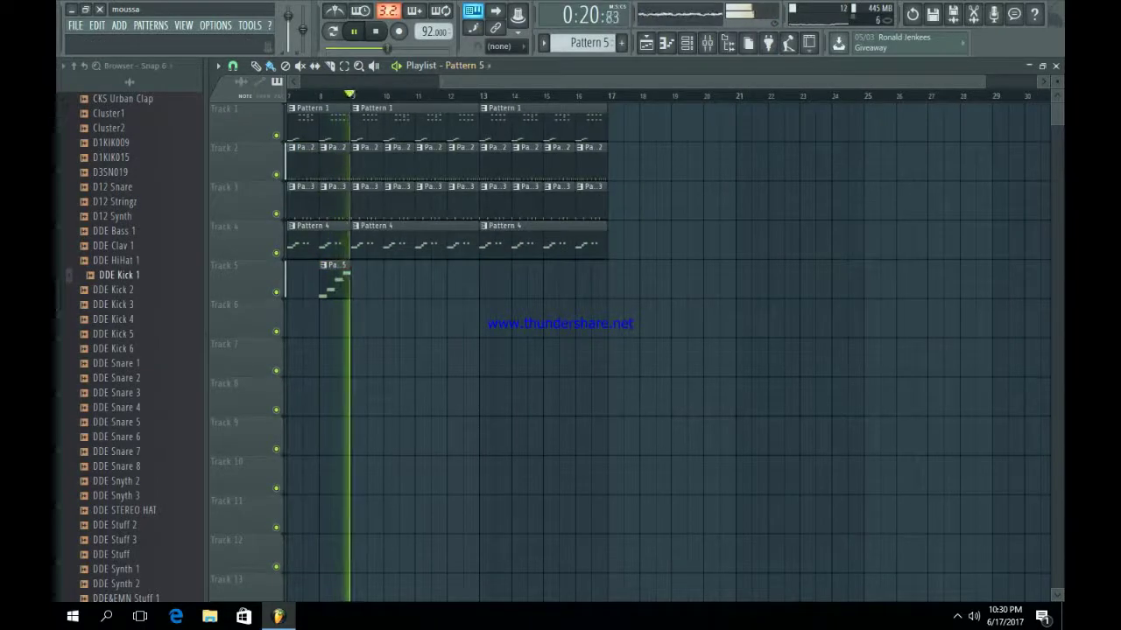
drag(440, 82, 300, 82)
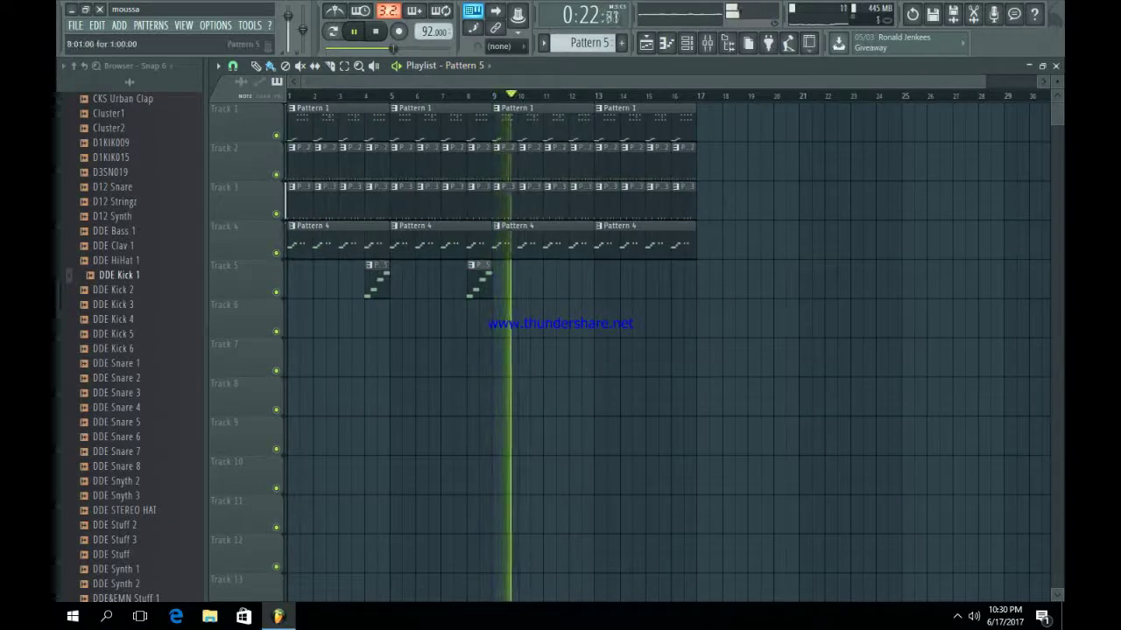
click(579, 280)
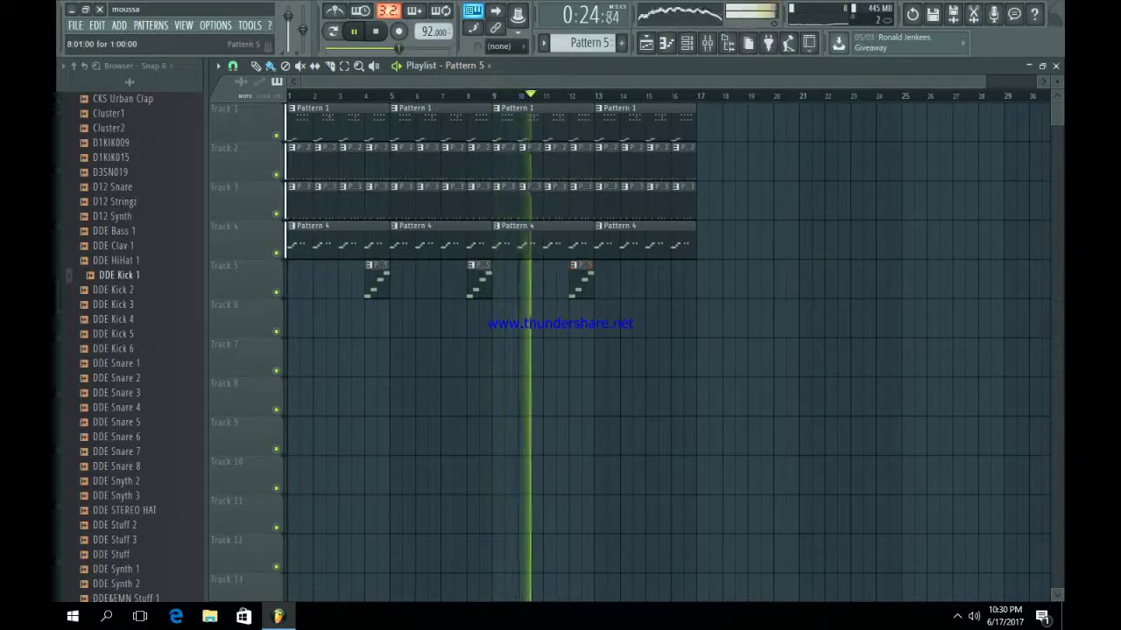
key(ctrl+b)
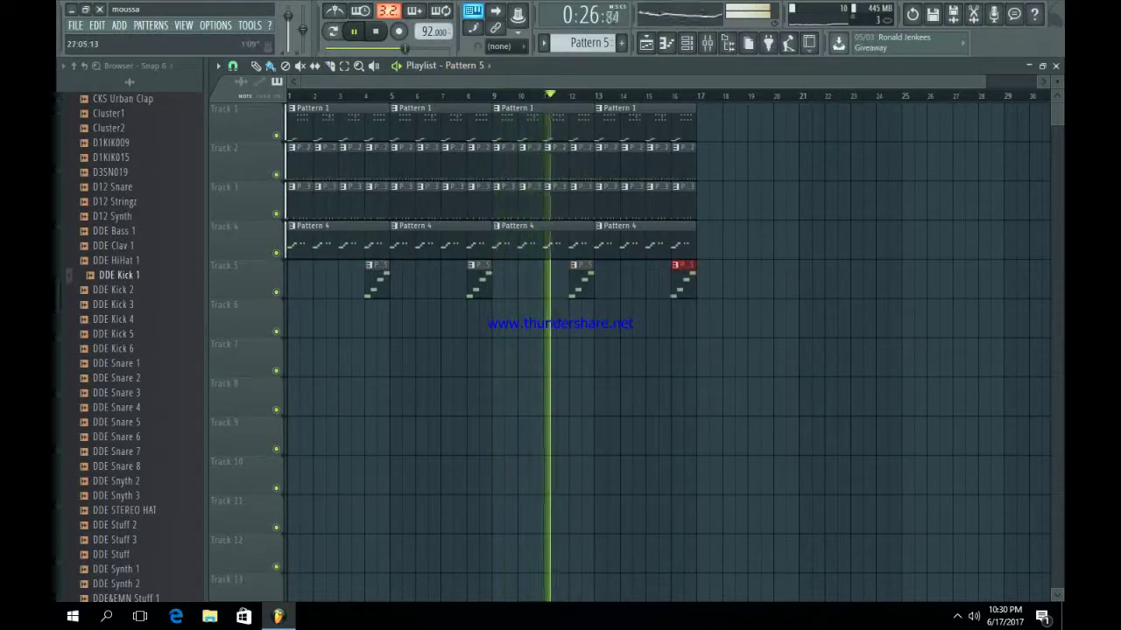
drag(985, 81, 465, 82)
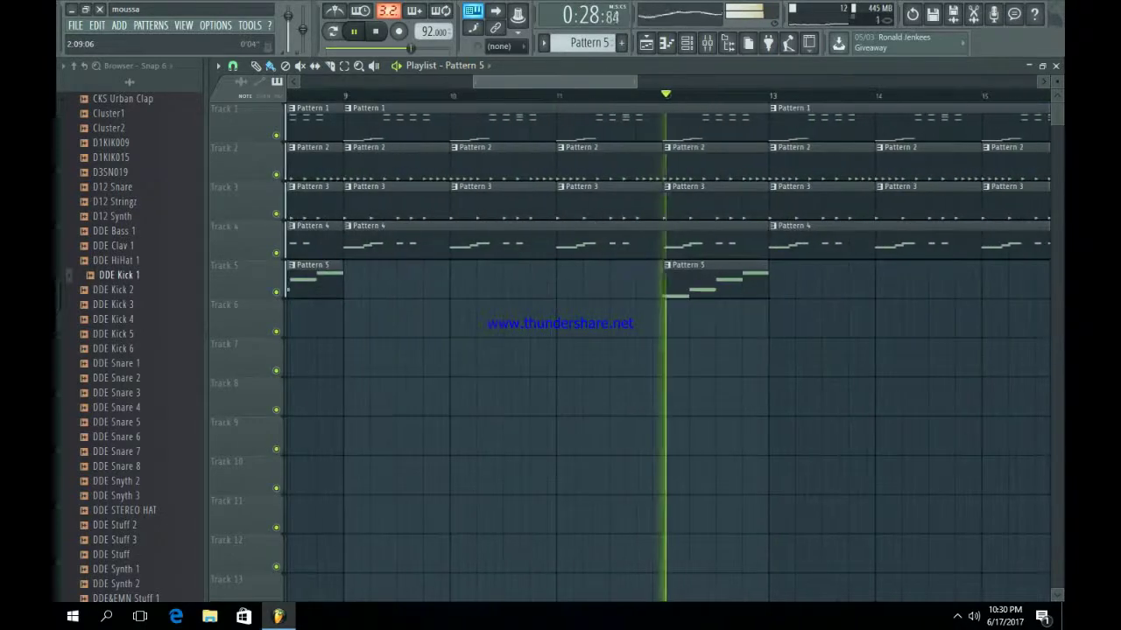
key(ctrl+b)
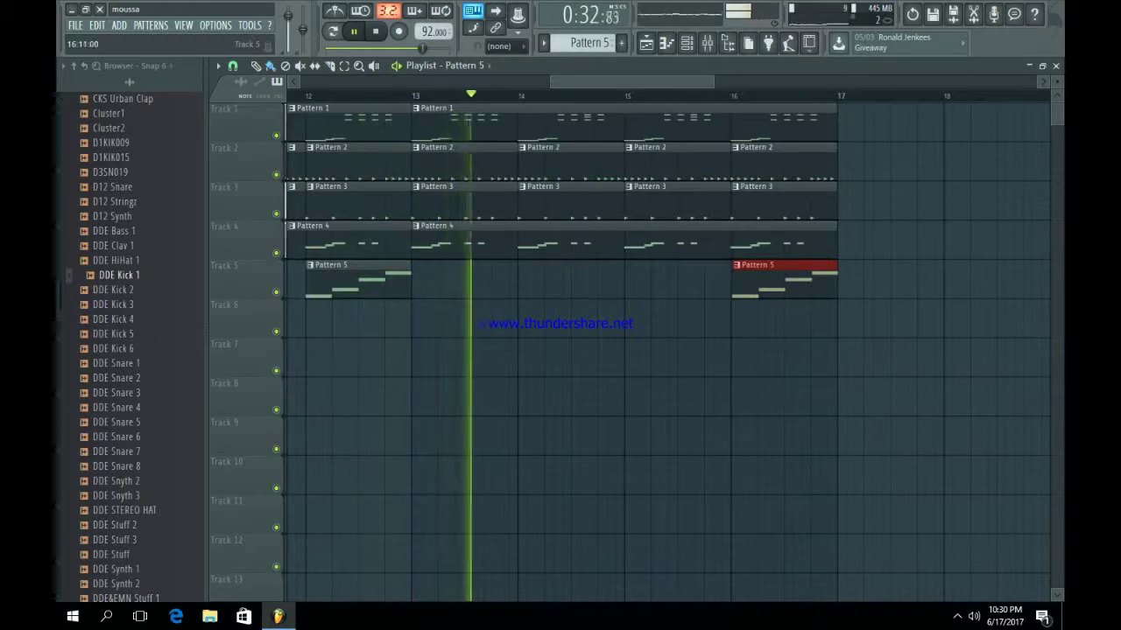
drag(972, 359, 679, 354)
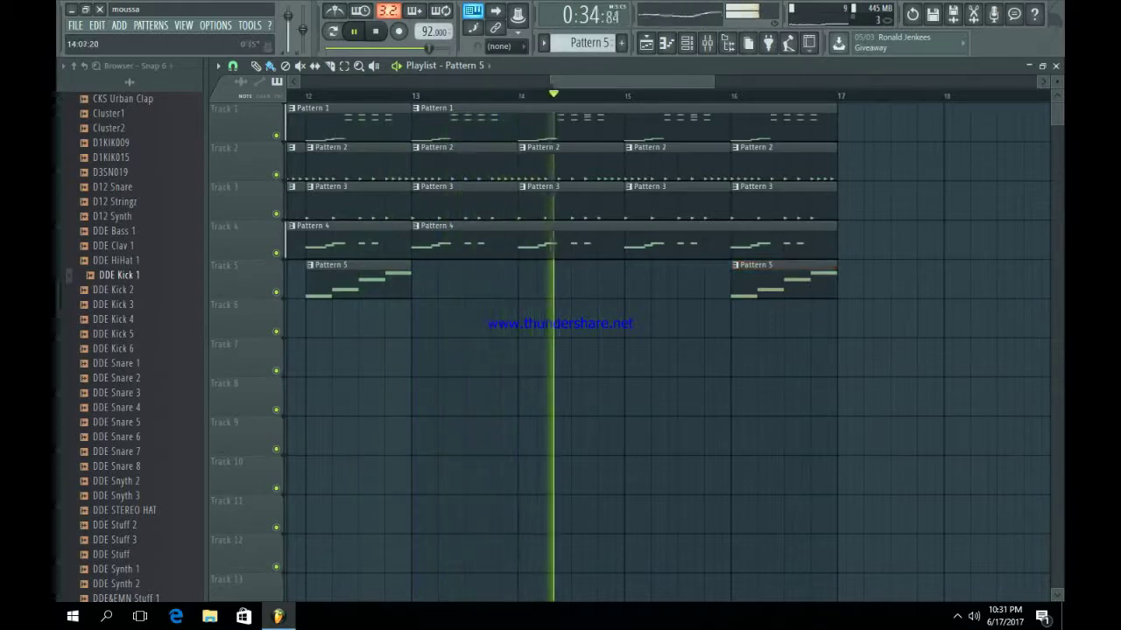
drag(549, 82, 301, 81)
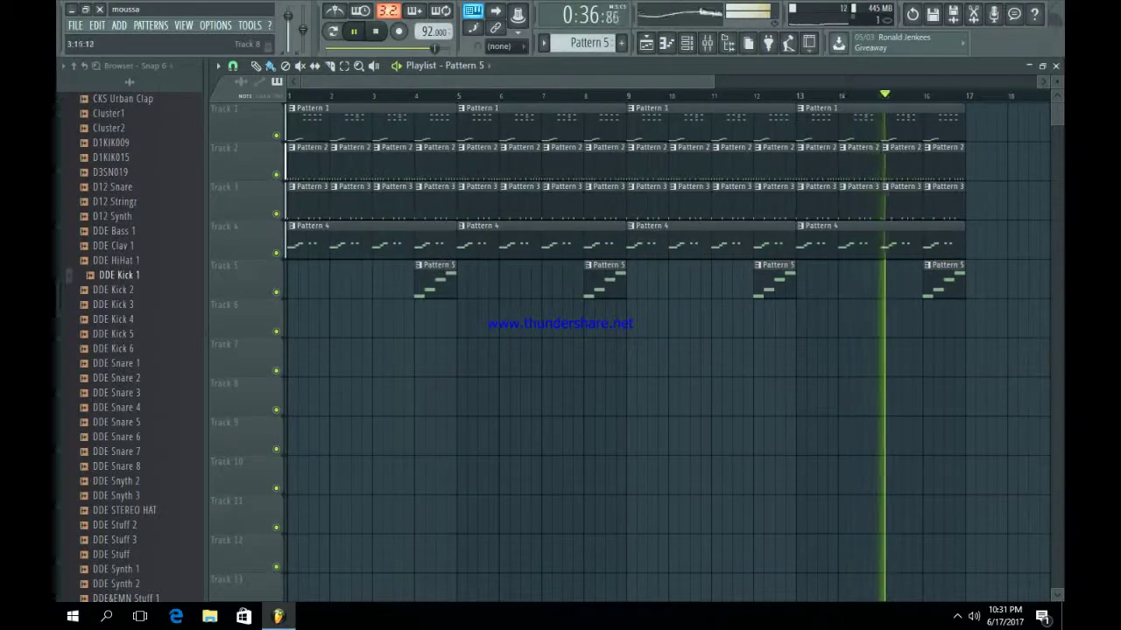
key(space)
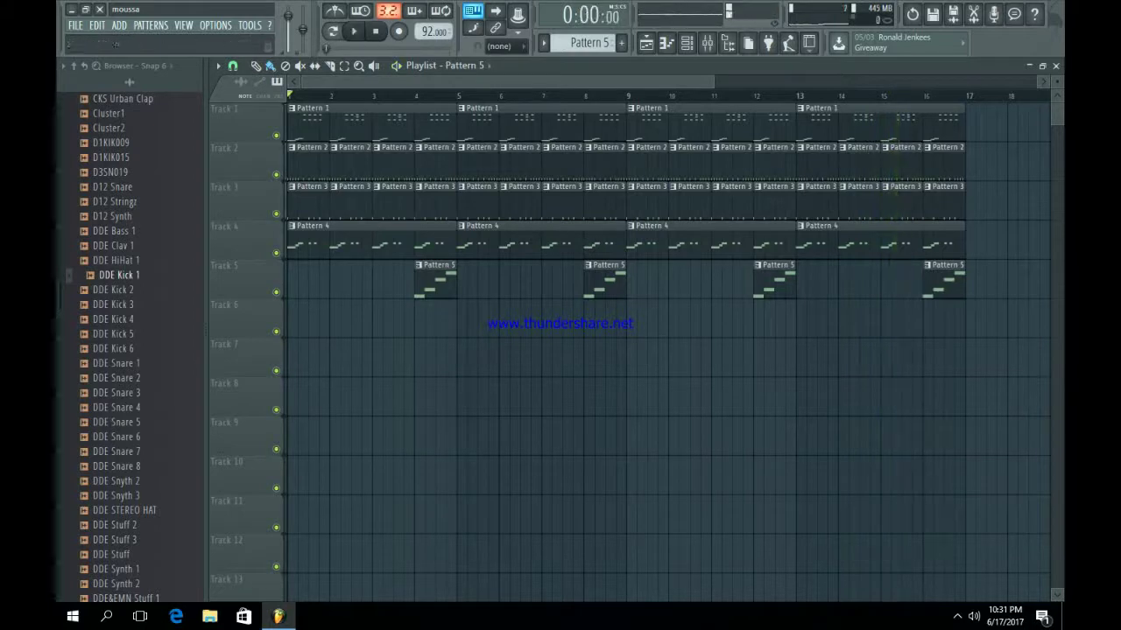
Switch to the empty Pattern 6 and add a third reFX Nexus channel to the channel rack.
click(686, 42)
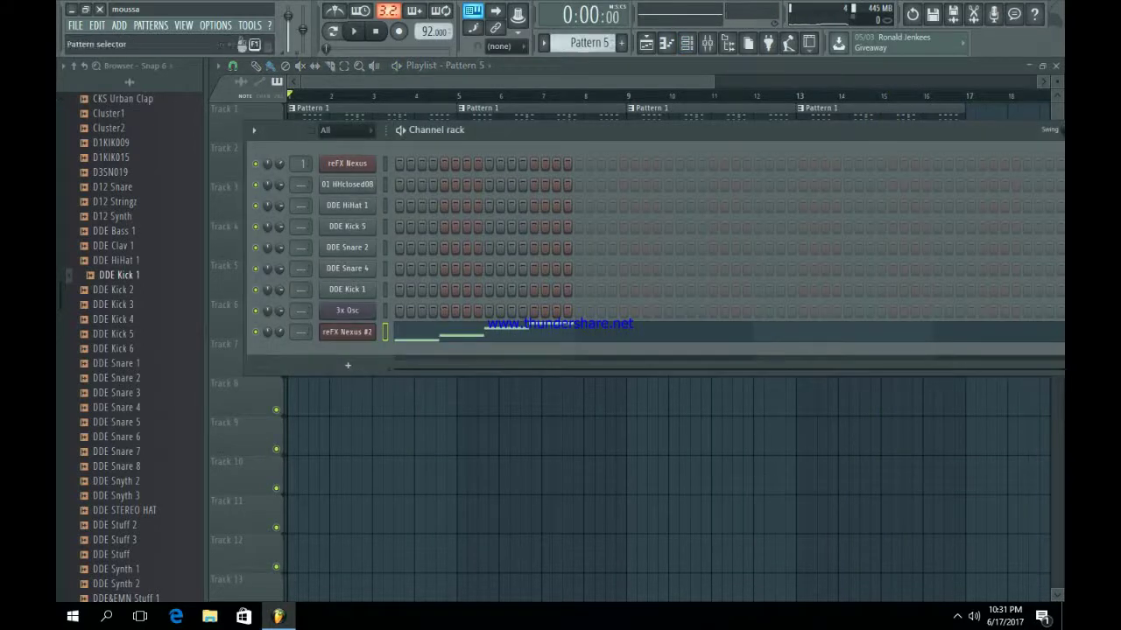
scroll(589, 43, down, 1)
click(347, 365)
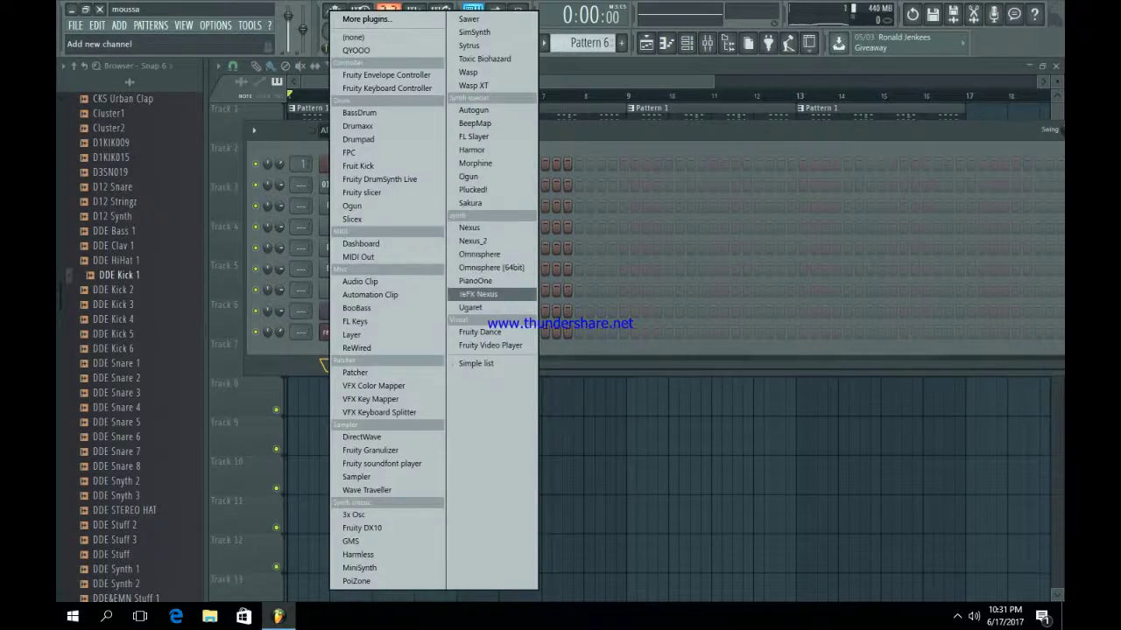
click(478, 294)
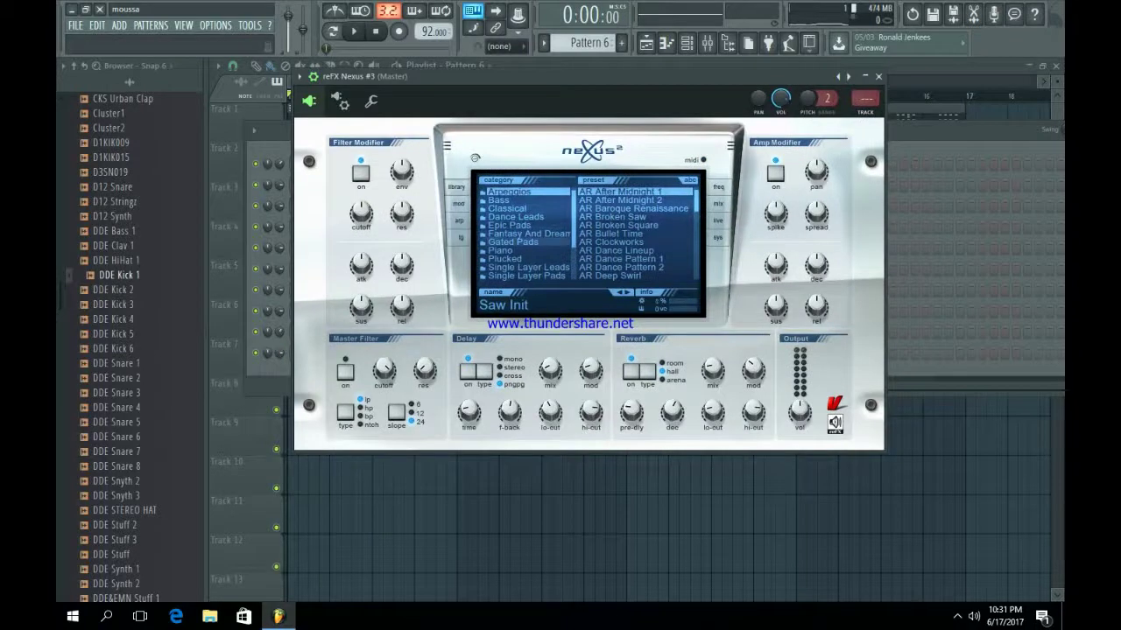
Audition the CL Angels Harp and CL Flute and Strings presets from the Classical category in the new Nexus.
click(508, 208)
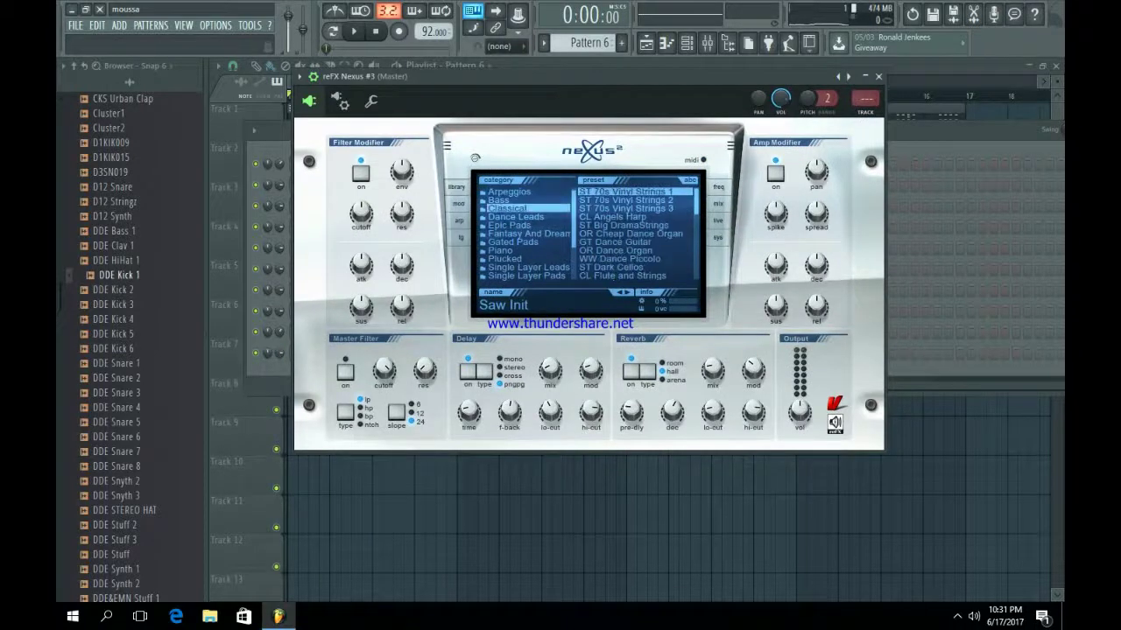
click(613, 216)
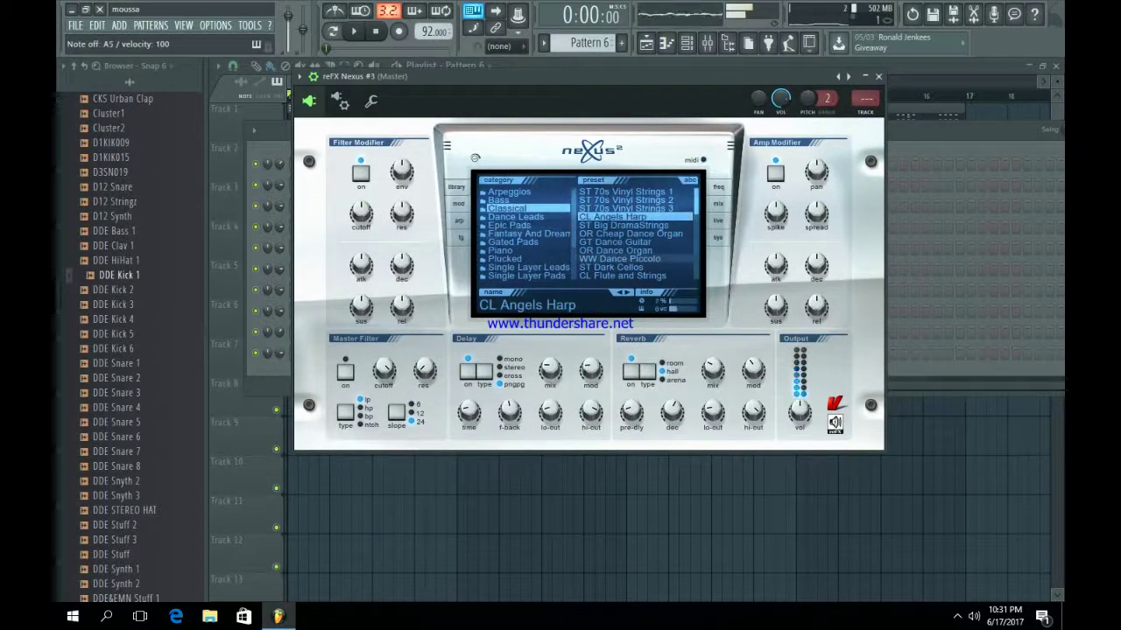
scroll(613, 216, down, 1)
scroll(635, 234, down, 1)
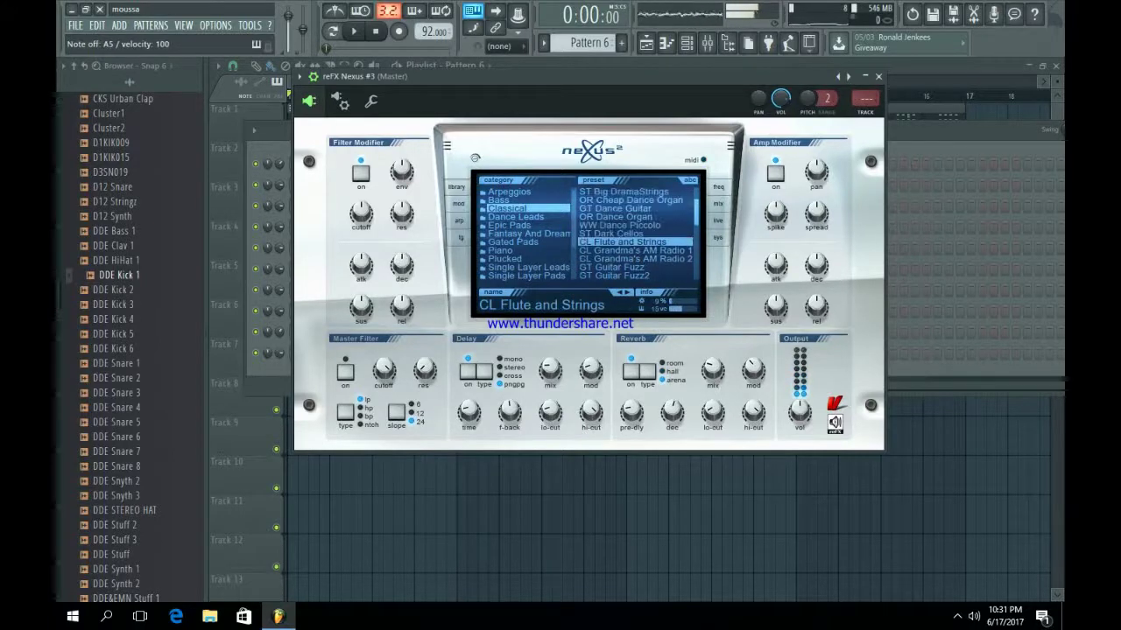
scroll(635, 234, down, 6)
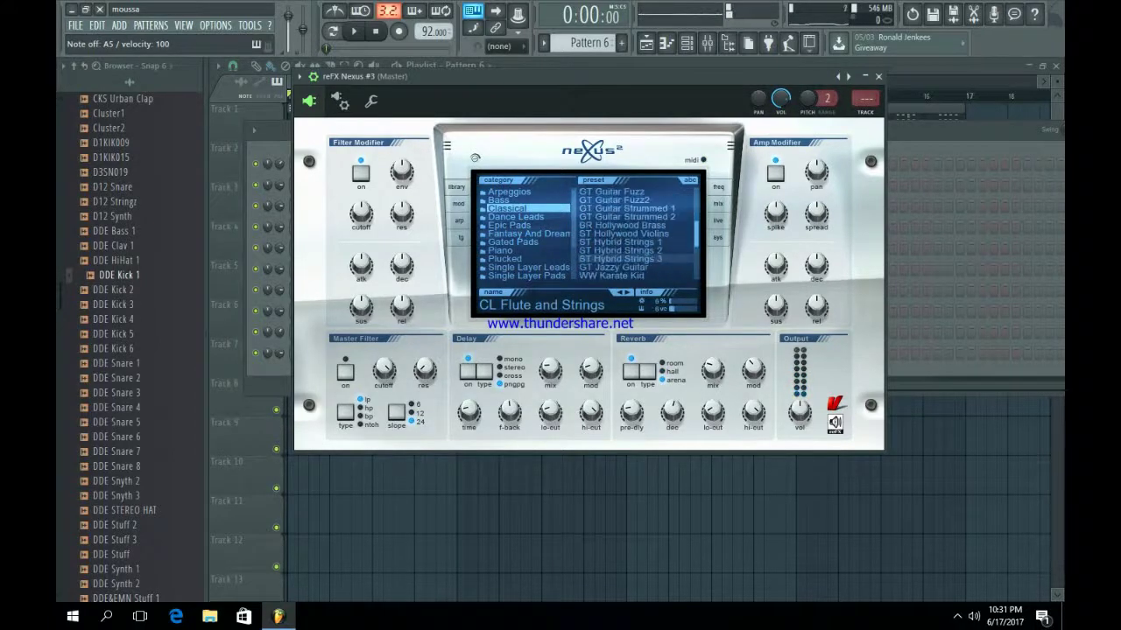
Load the GT Jazzy Guitar and WW PanFlute presets in turn and play test notes around B5 and C6.
key(m)
click(613, 250)
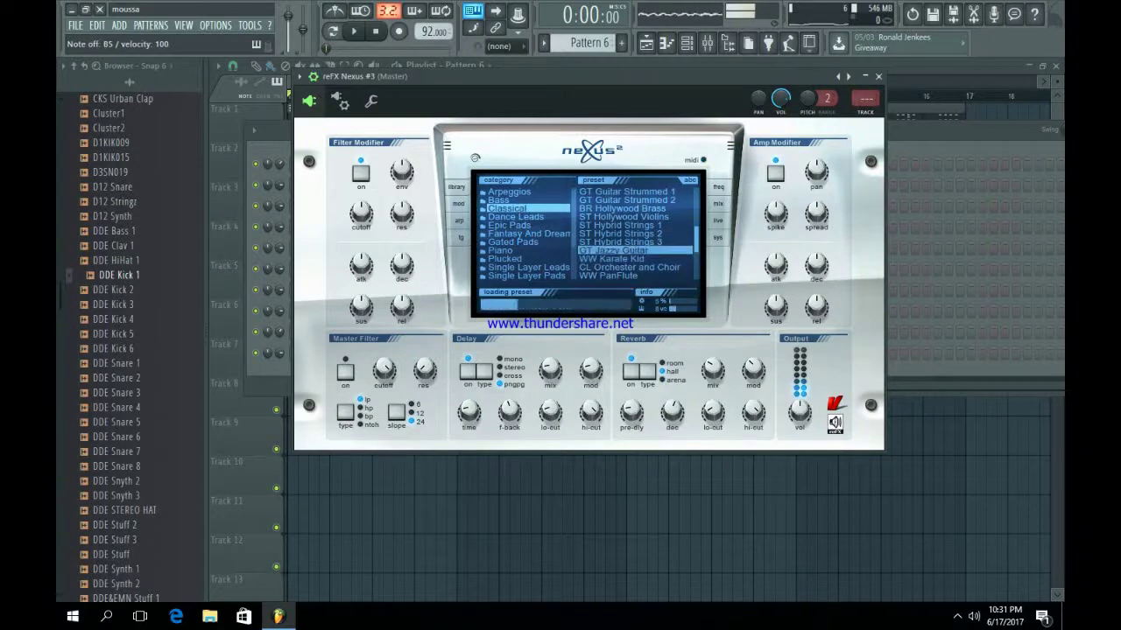
scroll(614, 251, down, 1)
click(613, 251)
key(comma)
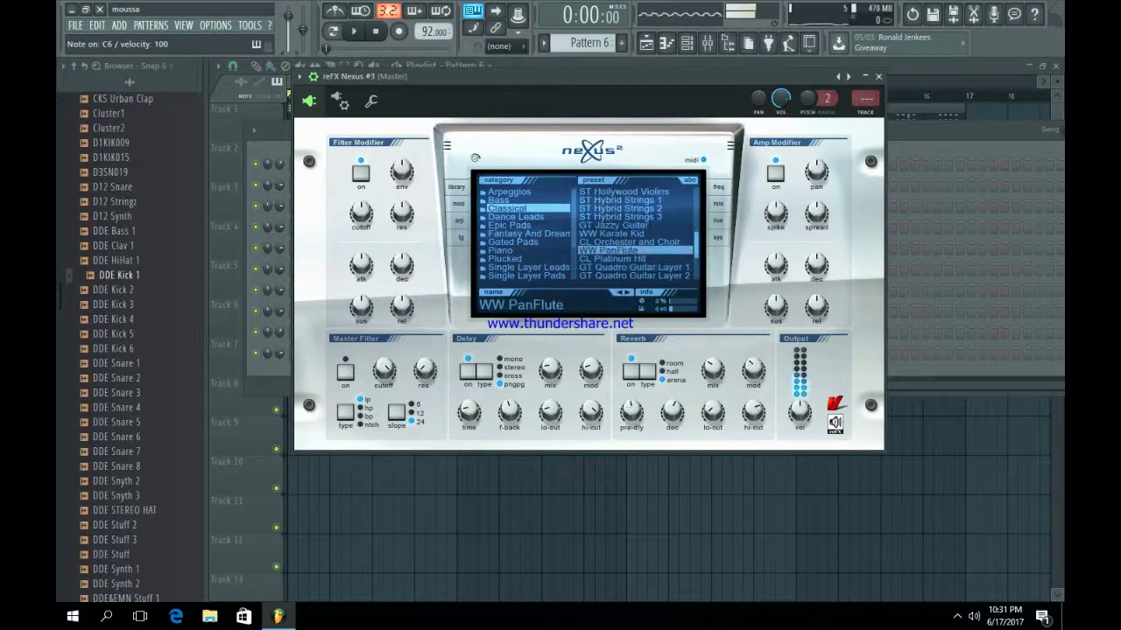
key(n)
Audition the WW Rainforest Flute and WW Shakuhachi presets with a few test notes.
scroll(614, 251, down, 2)
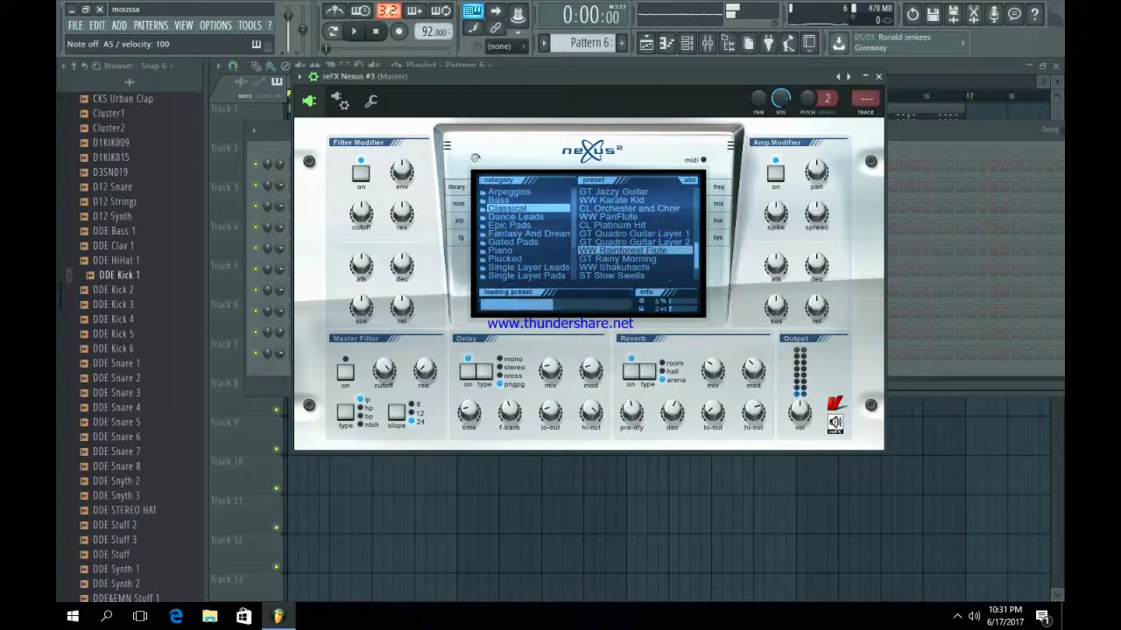
key(n)
click(614, 267)
key(comma)
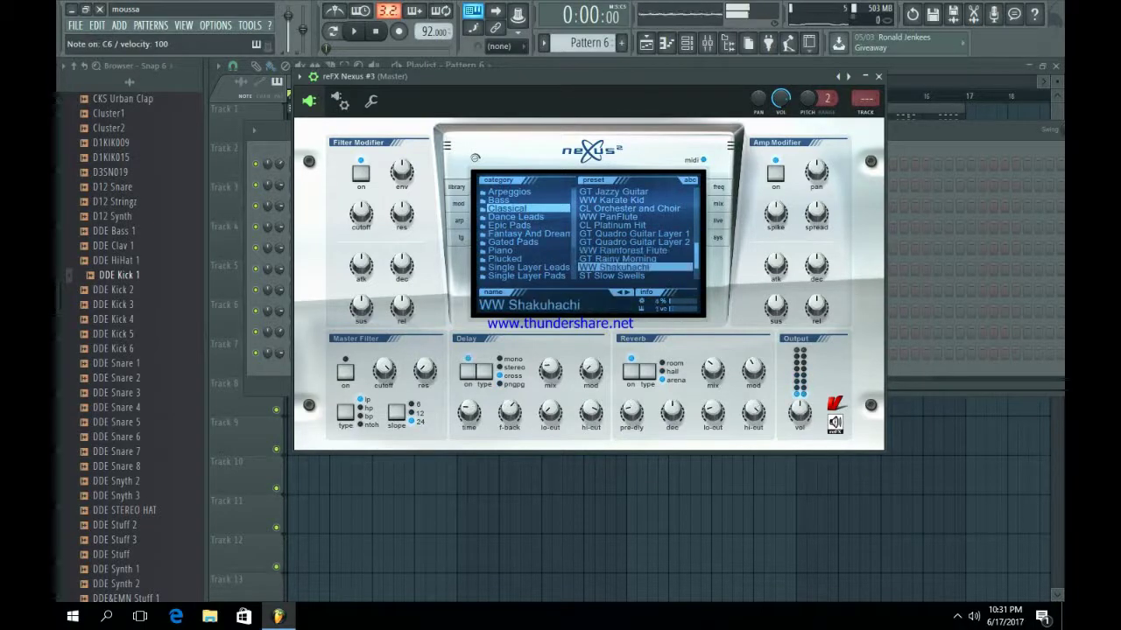
Try the ST Slow Swells preset, and return to CL Flute and Strings to play test notes with it again.
scroll(634, 234, down, 2)
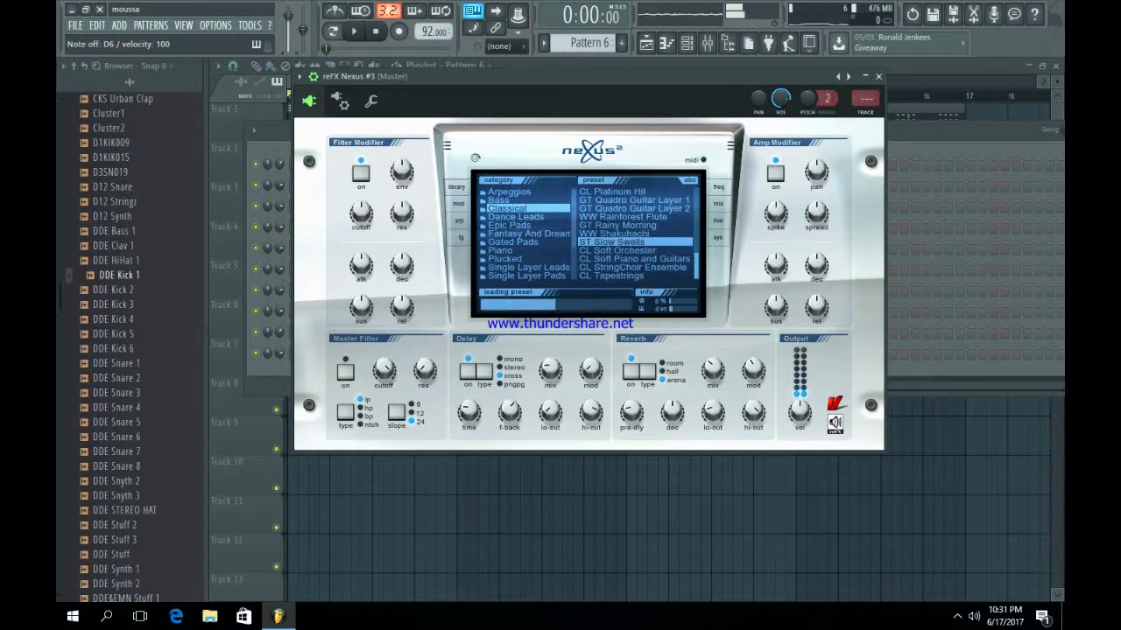
key(period)
scroll(635, 234, up, 4)
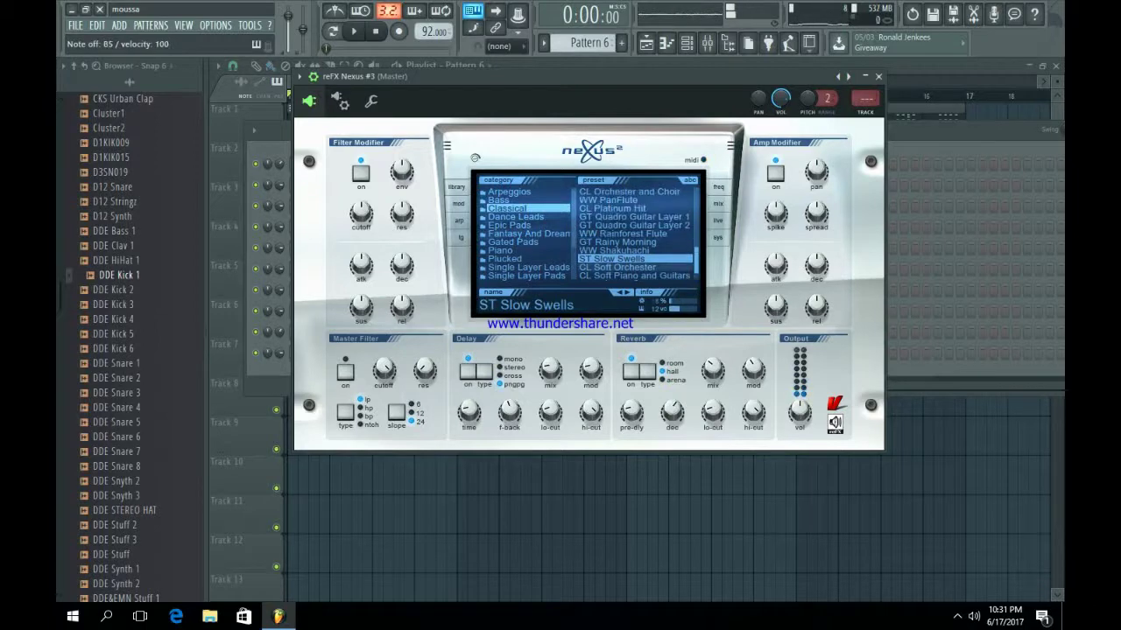
scroll(635, 234, up, 2)
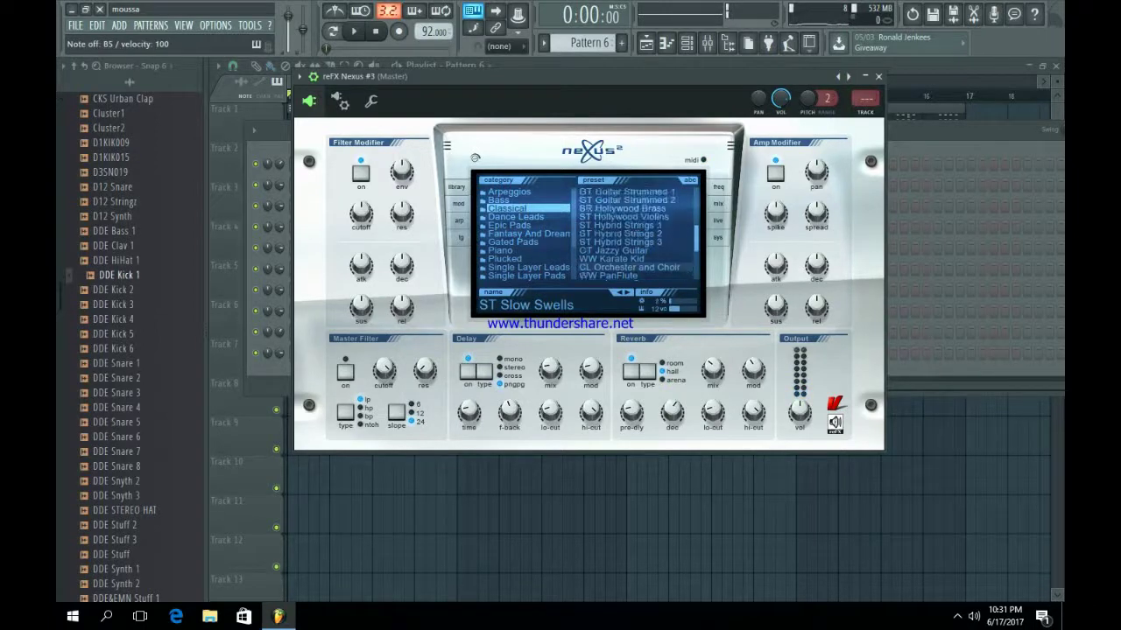
scroll(634, 234, up, 3)
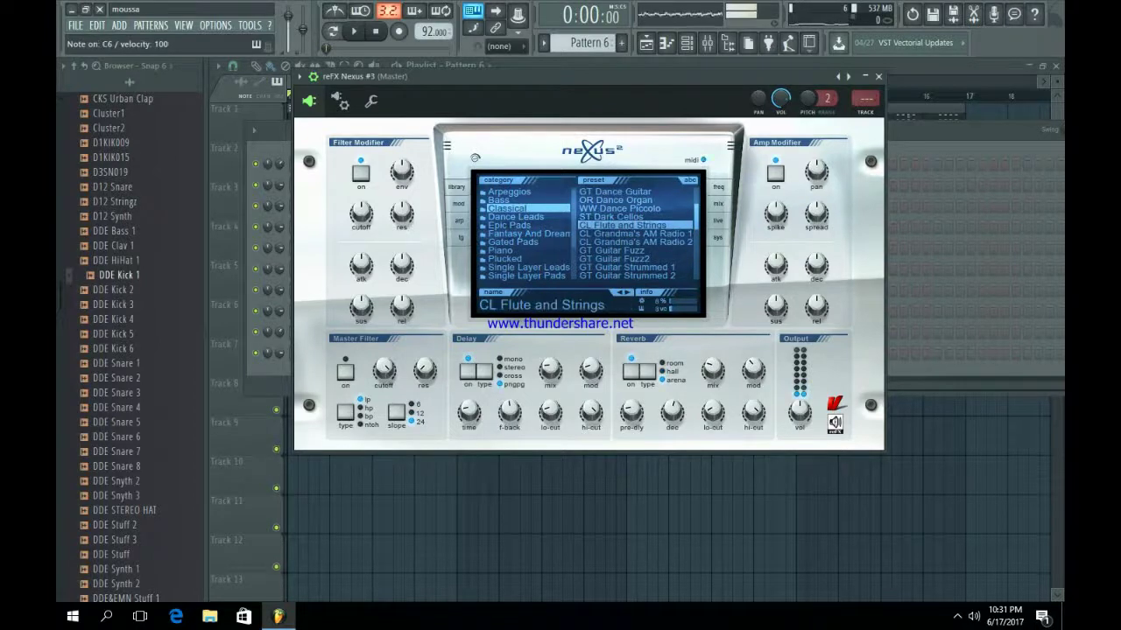
scroll(635, 233, up, 3)
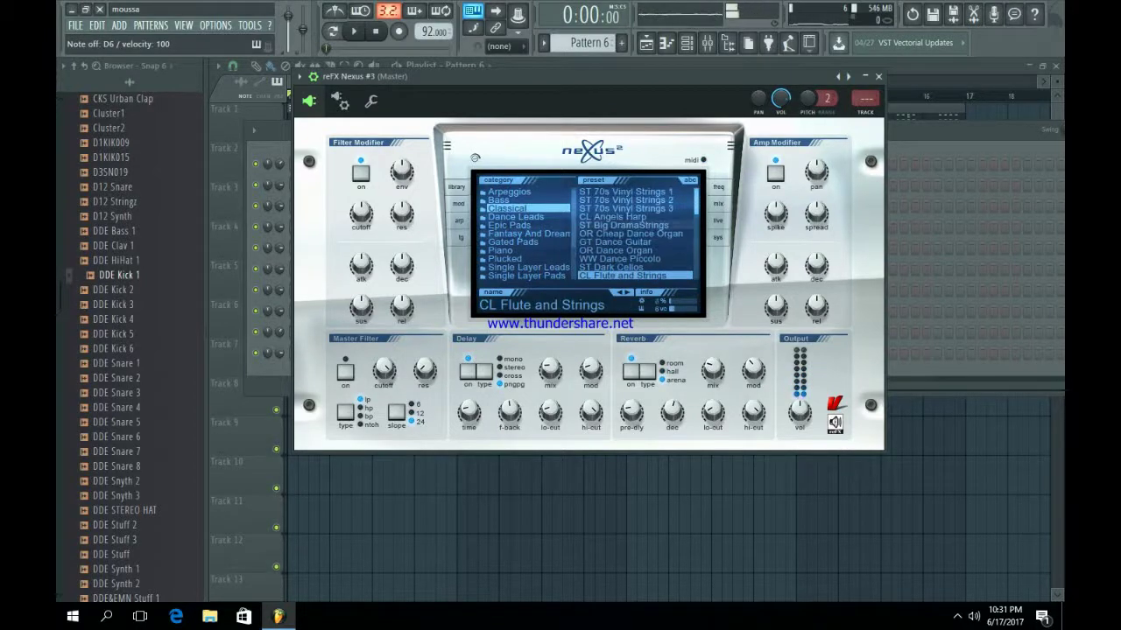
scroll(634, 233, down, 1)
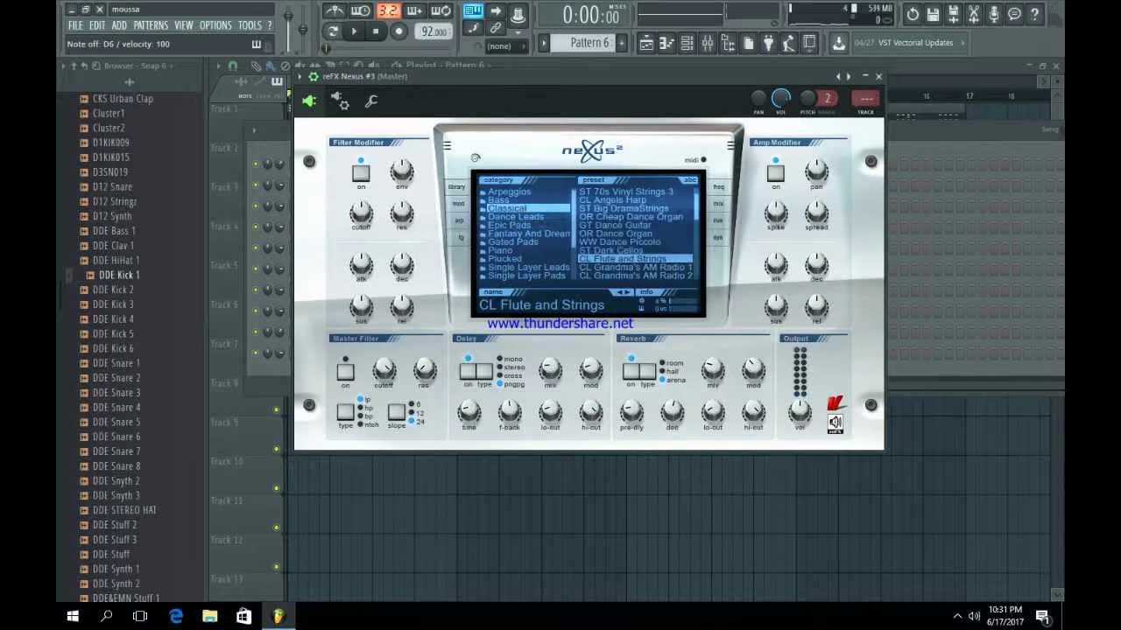
Audition presets from the Plucked category, including PL Ethno Lead and PL Beauty Combi, and load PL Digital Xylophone.
click(506, 260)
click(611, 260)
key(w)
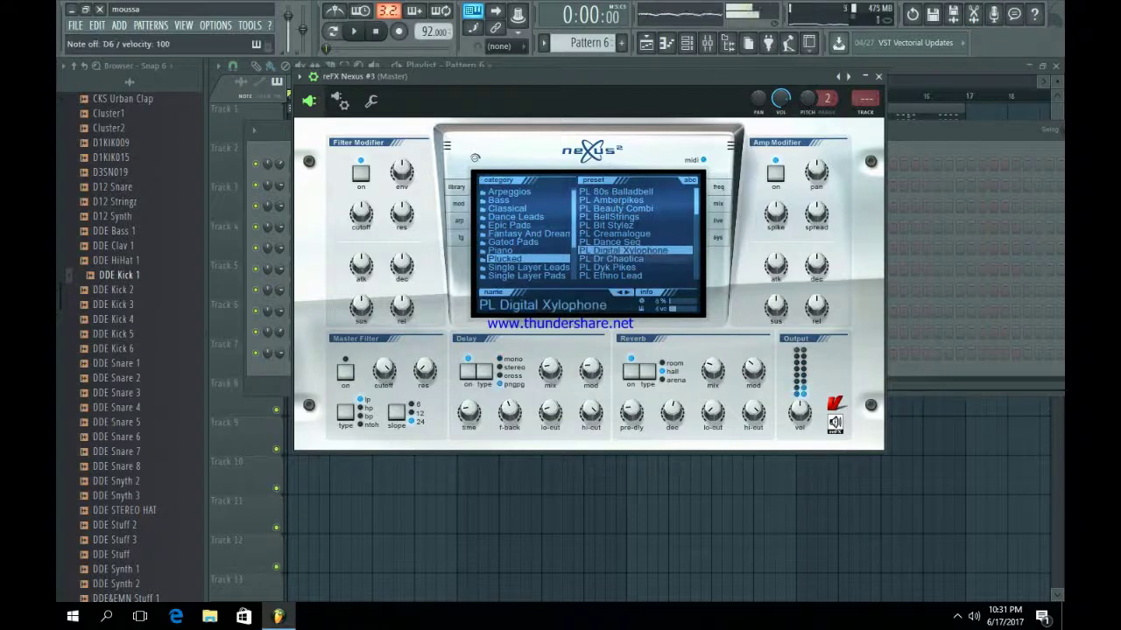
key(w)
click(616, 208)
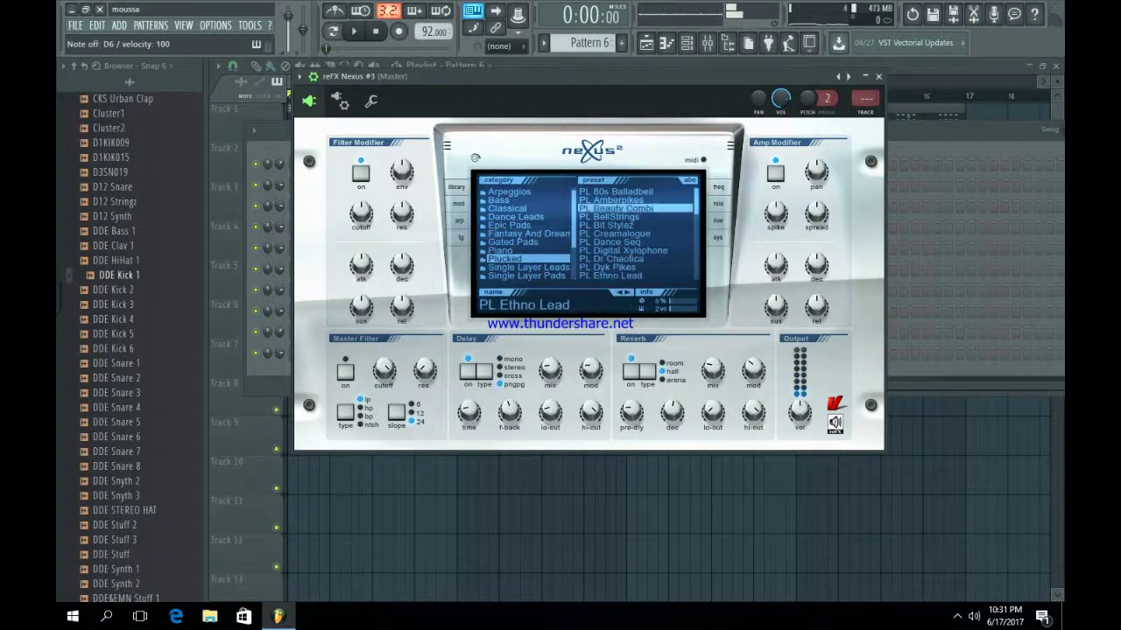
click(623, 251)
key(w)
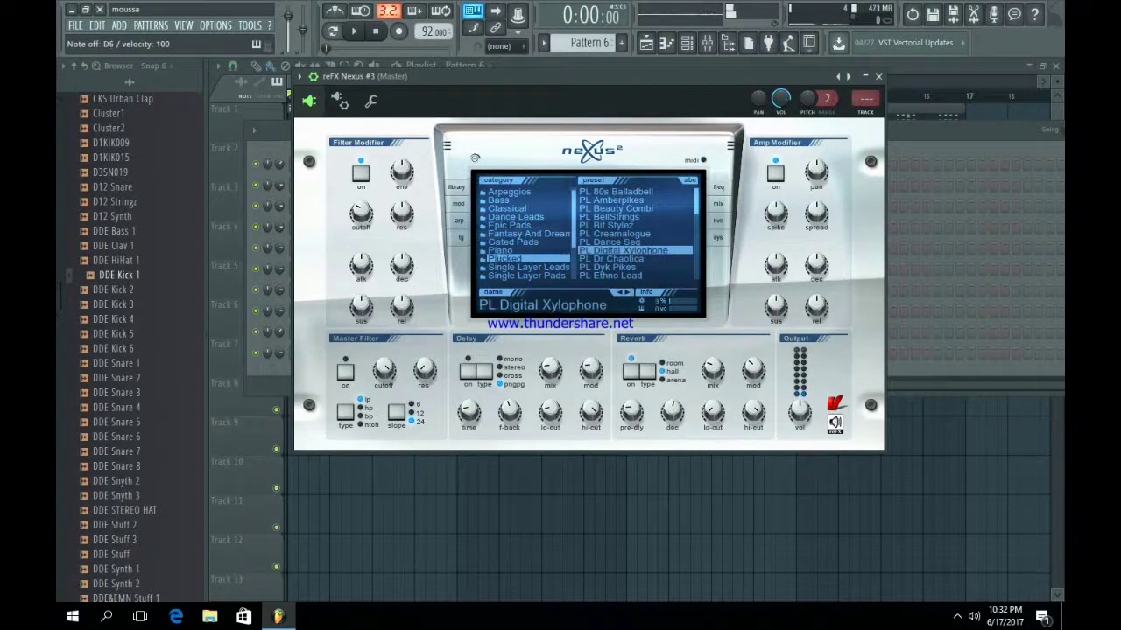
Close the Nexus #3 window and copy the reFX Nexus notes from Pattern 1 into the reFX Nexus #3 piano roll of Pattern 6.
key(Escape)
key(space)
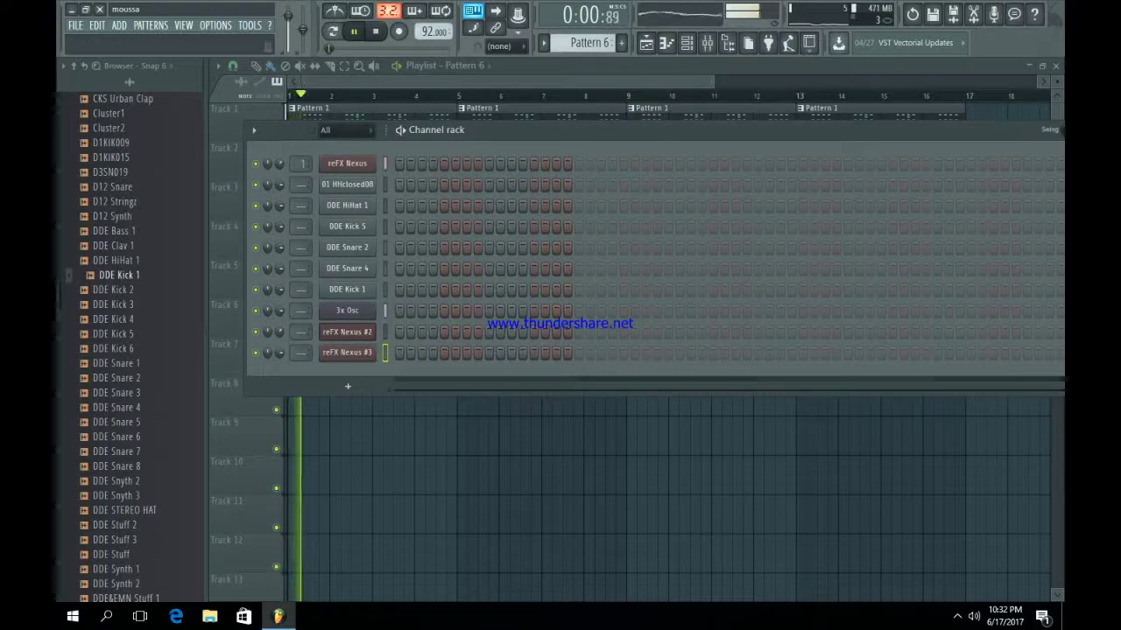
key(space)
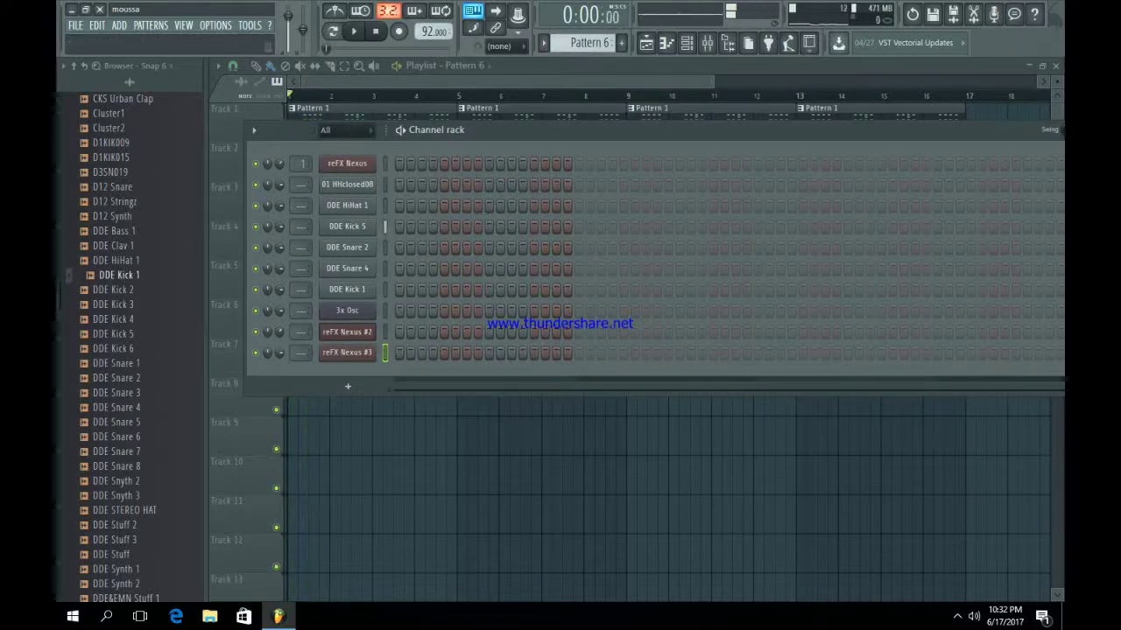
scroll(589, 43, down, 5)
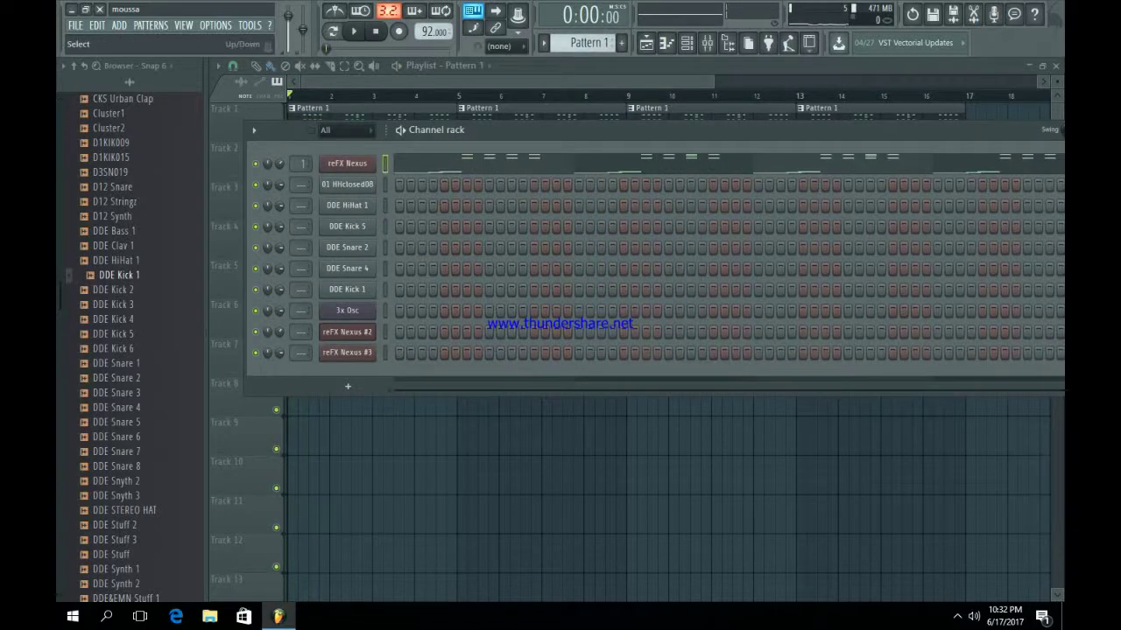
scroll(590, 43, up, 4)
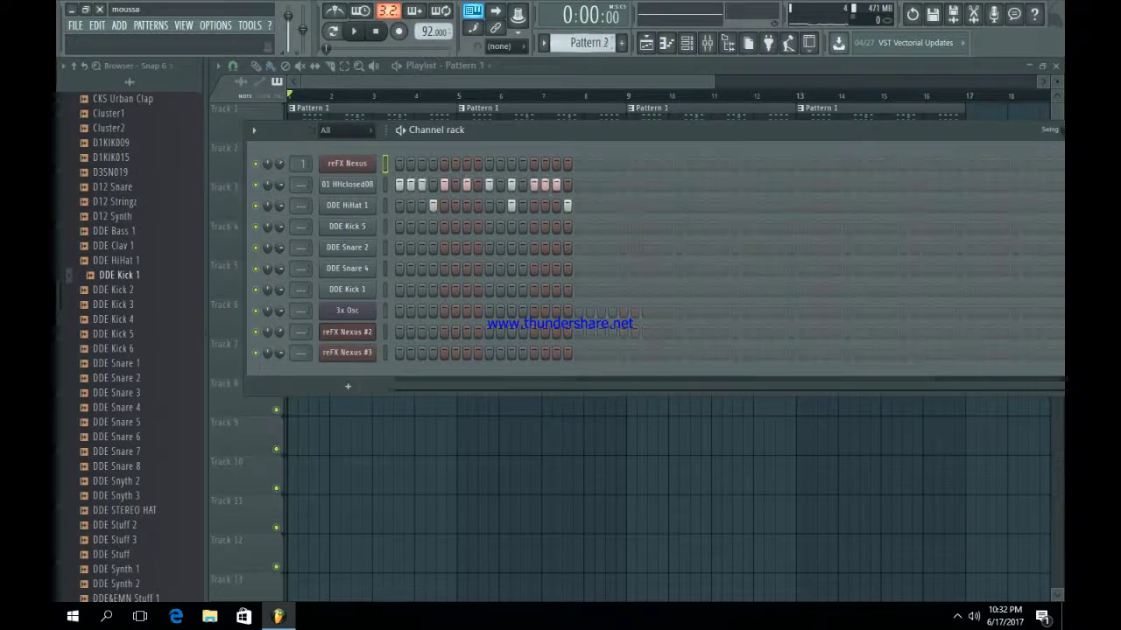
scroll(589, 43, up, 1)
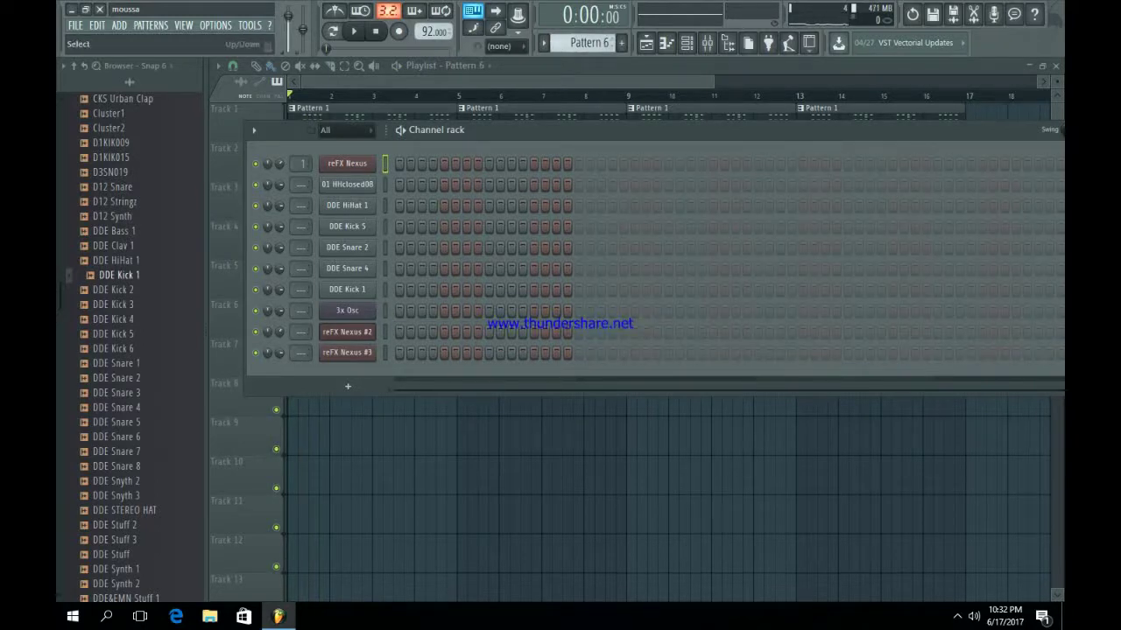
click(432, 354)
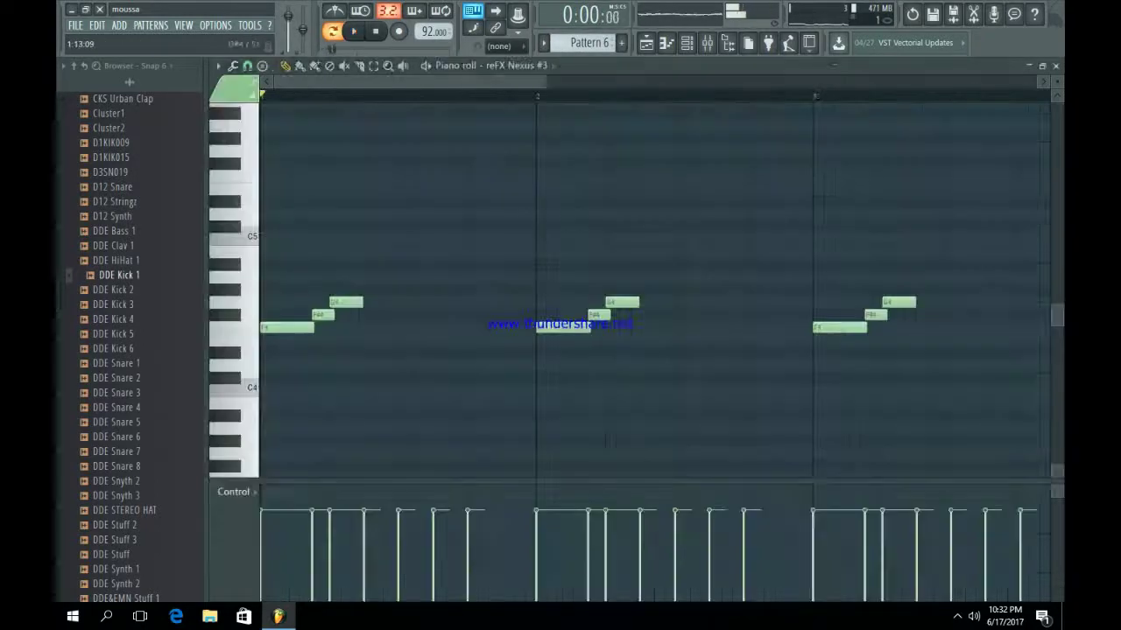
Play the start of the copied melody and delete the high D6 and G6 notes from bar 1.
scroll(450, 350, up, 3)
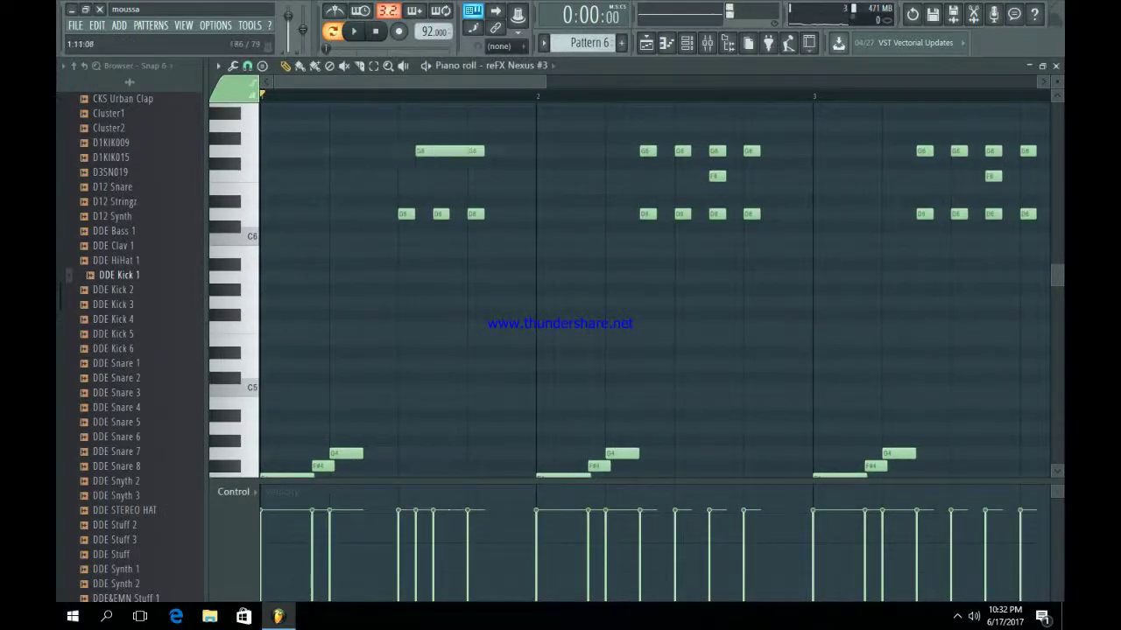
key(space)
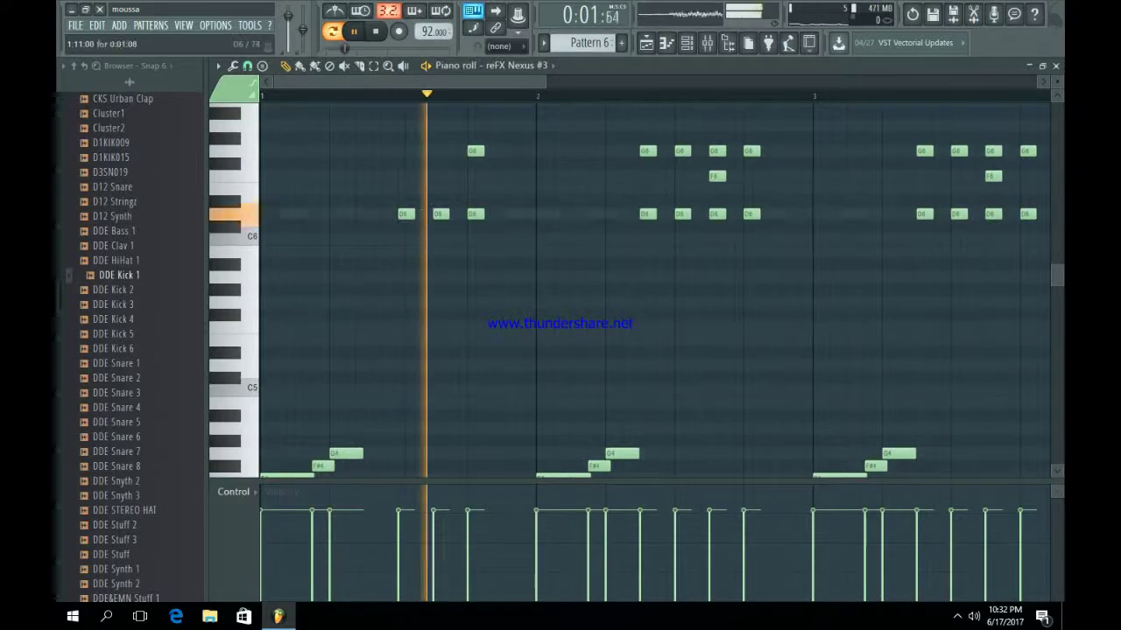
key(space)
right_click(475, 150)
right_click(406, 214)
scroll(557, 290, down, 3)
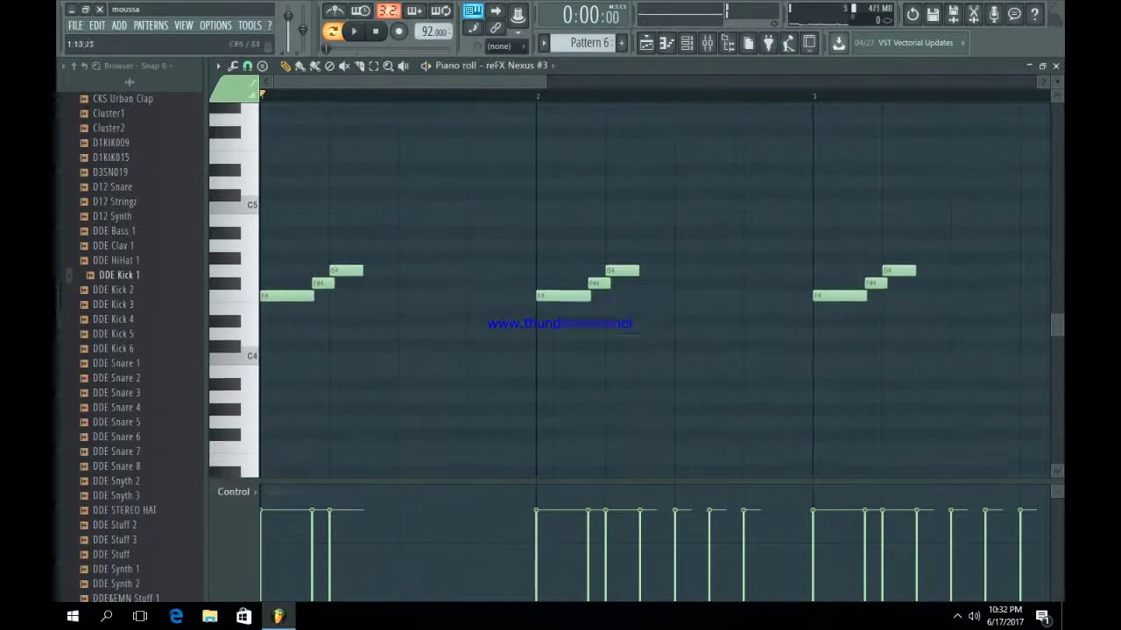
Delete the F4, F#4 and G4 notes in bar 2 and all remaining high notes in bars 2 to 4.
right_click(613, 265)
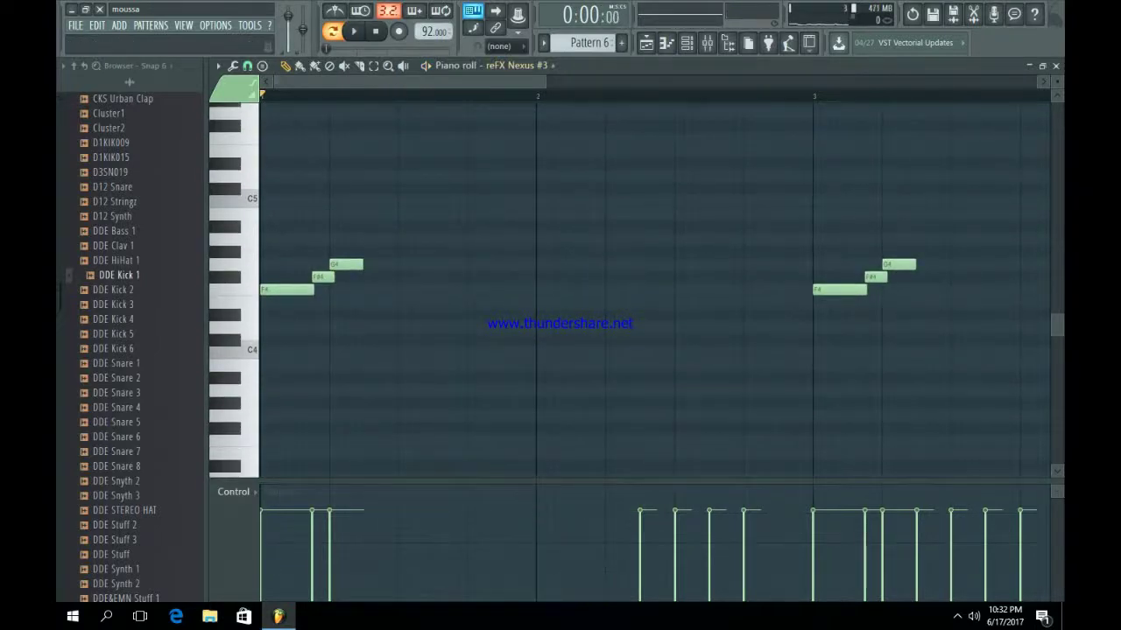
scroll(547, 189, down, 3)
scroll(547, 190, up, 4)
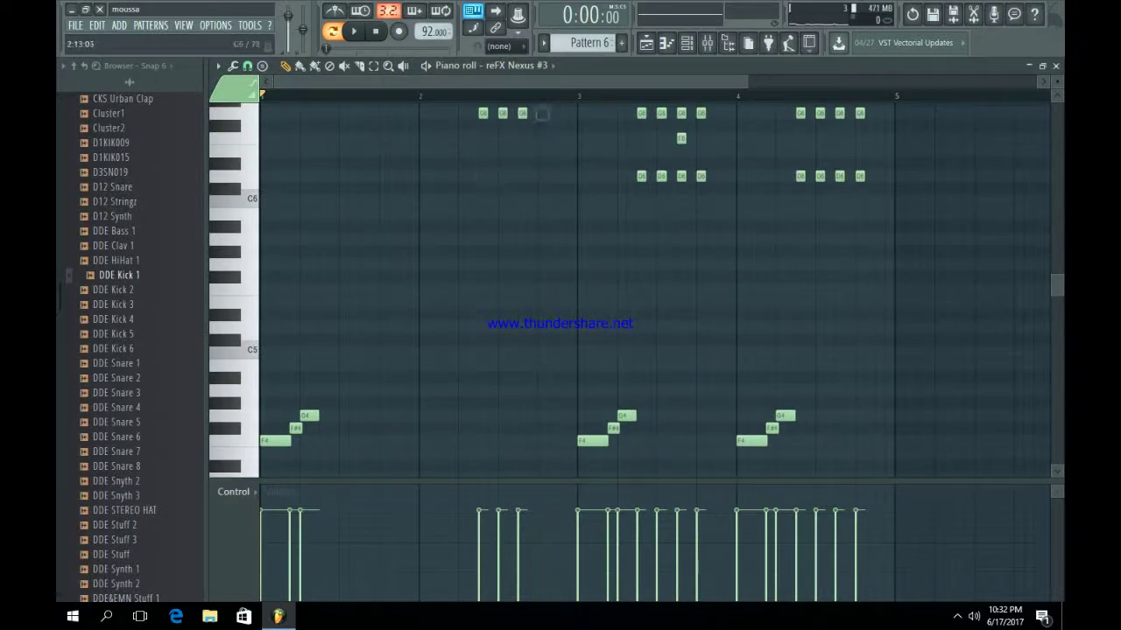
right_click(522, 112)
scroll(522, 112, up, 2)
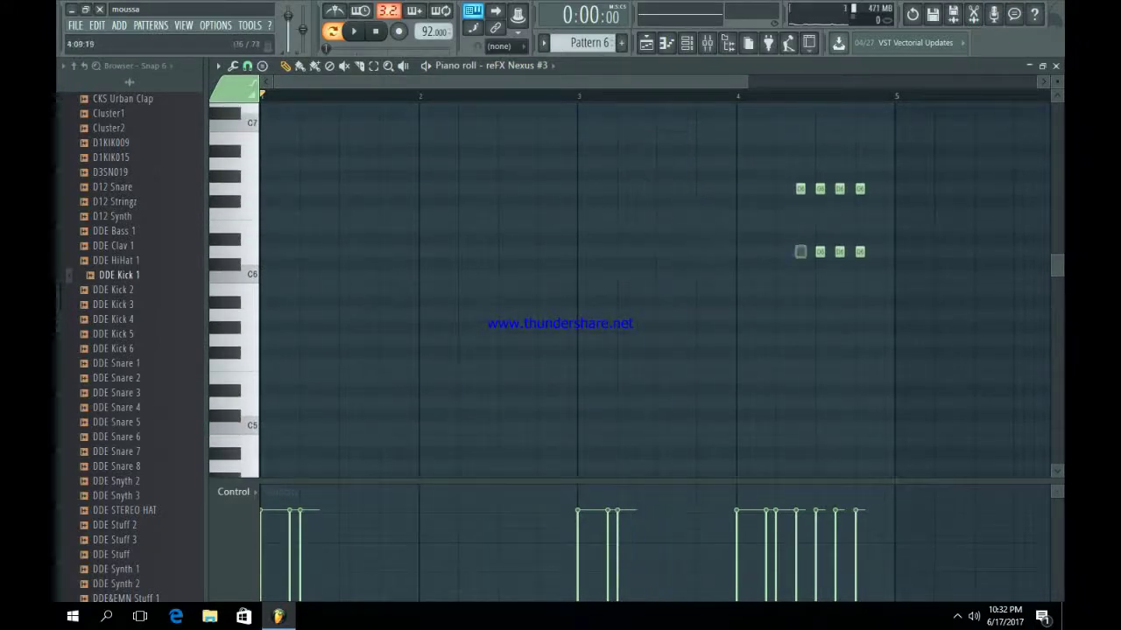
scroll(810, 227, down, 3)
Switch to Pattern 1, play it briefly and examine its reFX Nexus notes in the piano roll.
key(ctrl+a)
key(ctrl+c)
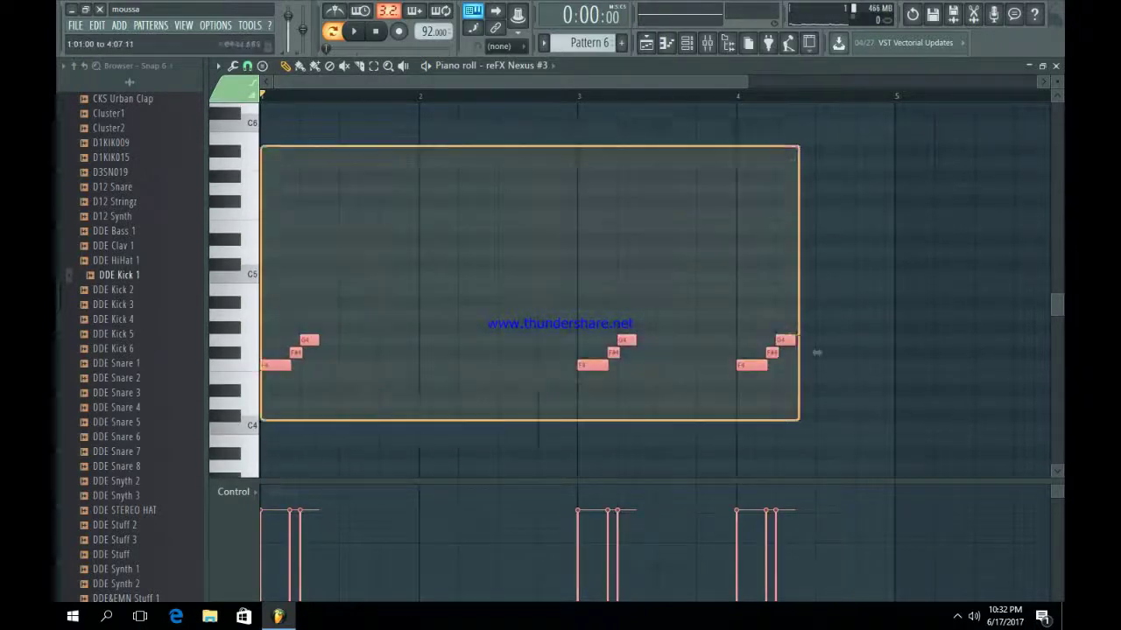
key(1)
key(space)
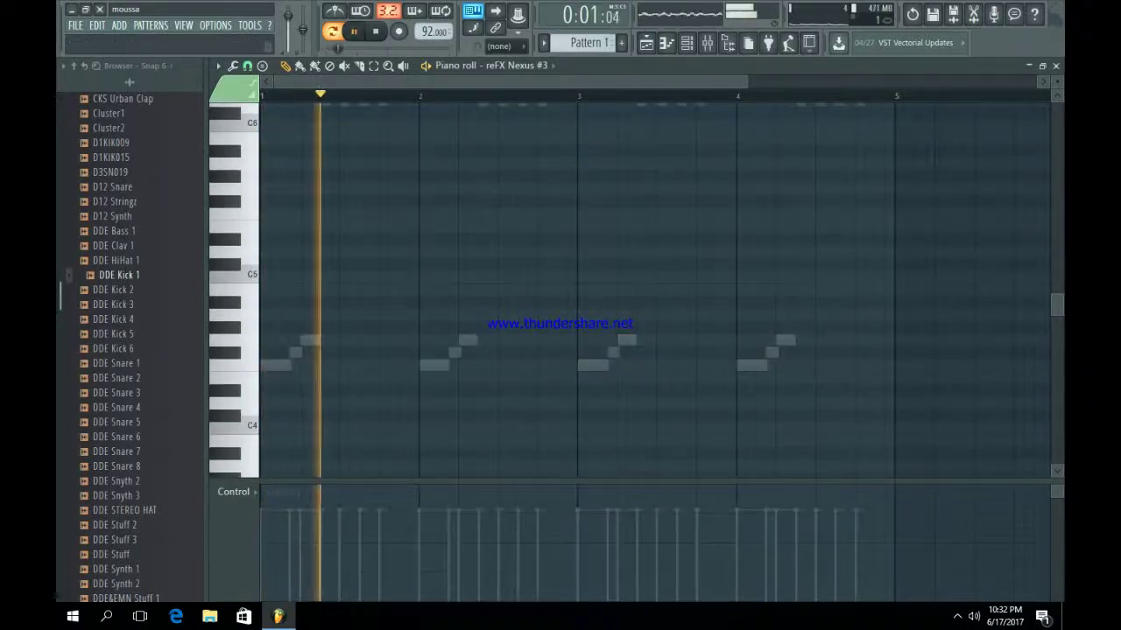
key(space)
scroll(655, 288, up, 4)
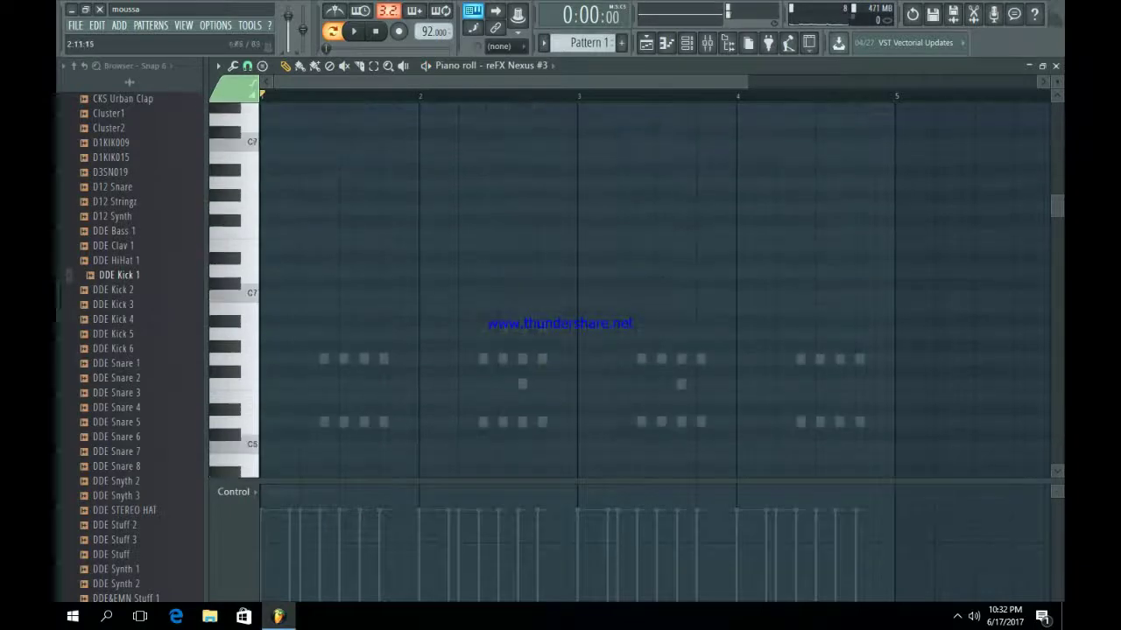
click(686, 42)
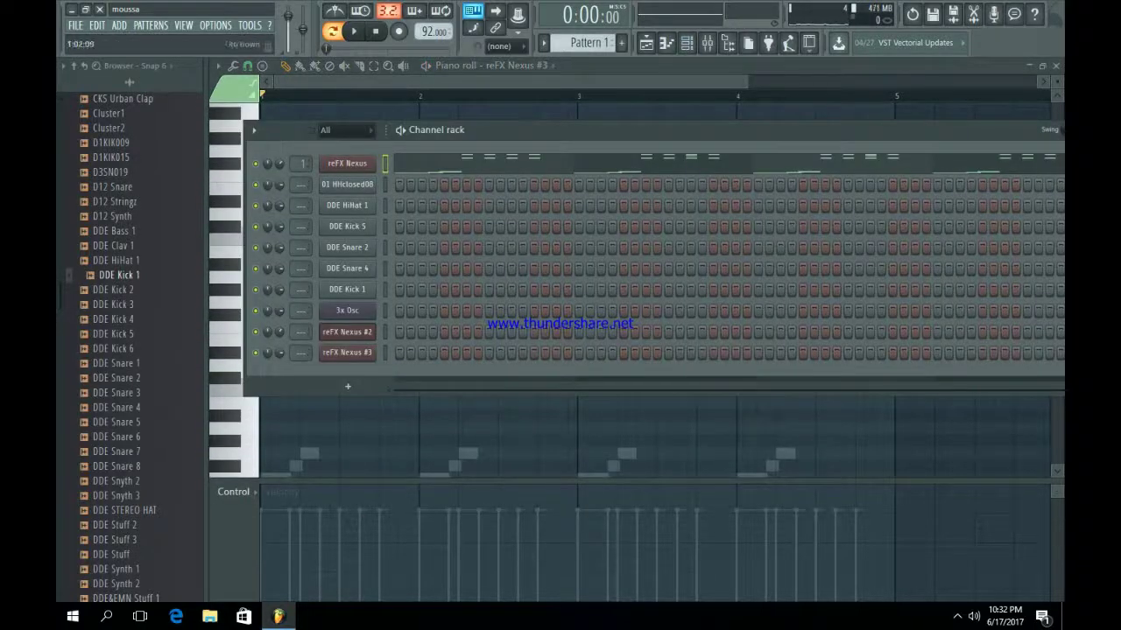
click(530, 164)
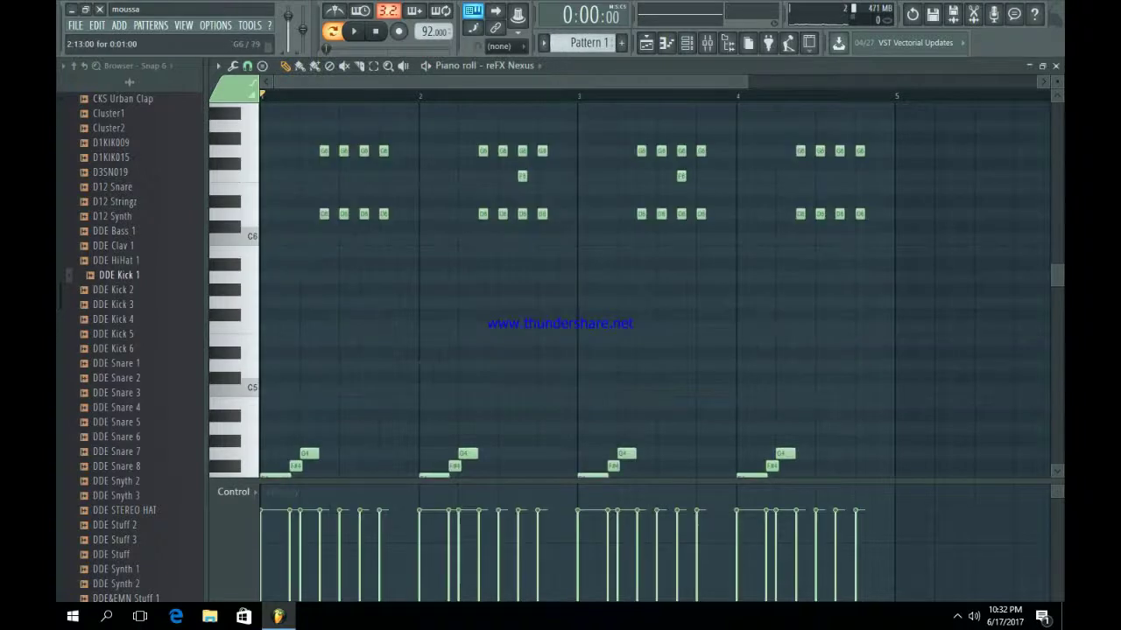
scroll(604, 350, up, 4)
scroll(617, 386, down, 5)
key(F6)
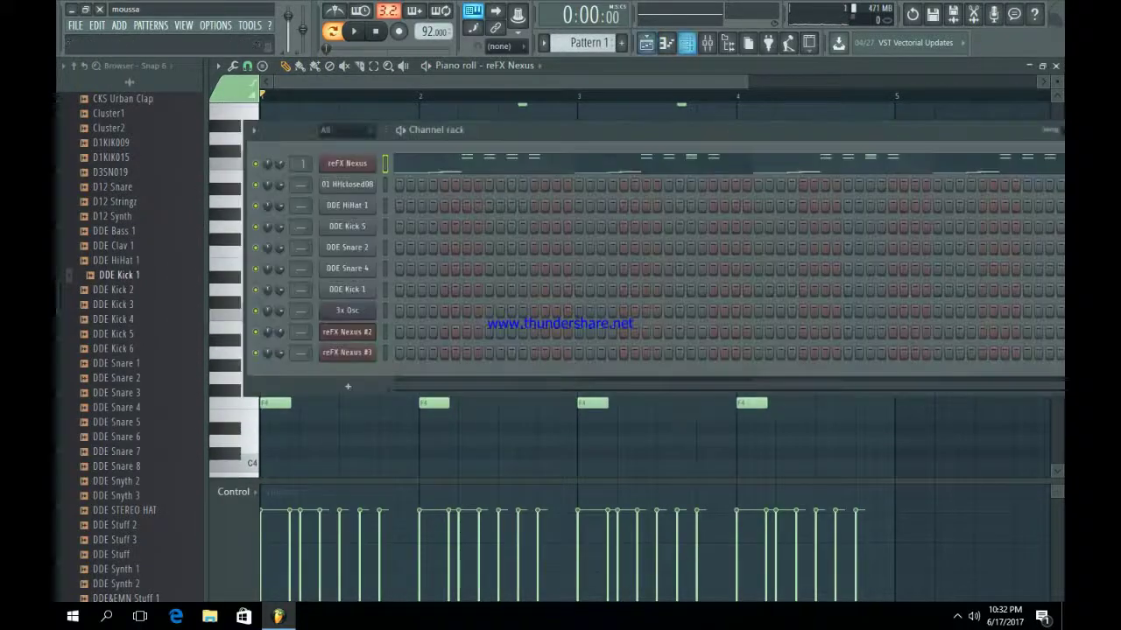
Return to the reFX Nexus #3 notes of Pattern 6, raise them all by one octave and play the start.
key(KP_Add)
key(KP_Add)
key(KP_Add)
key(KP_Add)
key(KP_Subtract)
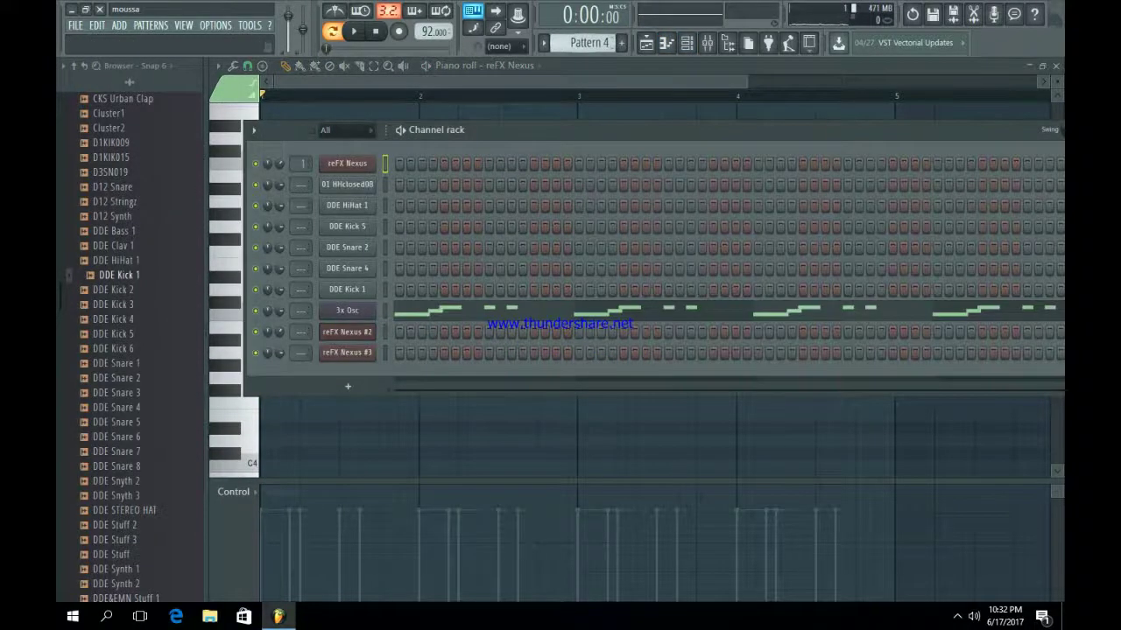
key(KP_Add)
key(KP_Add)
click(534, 352)
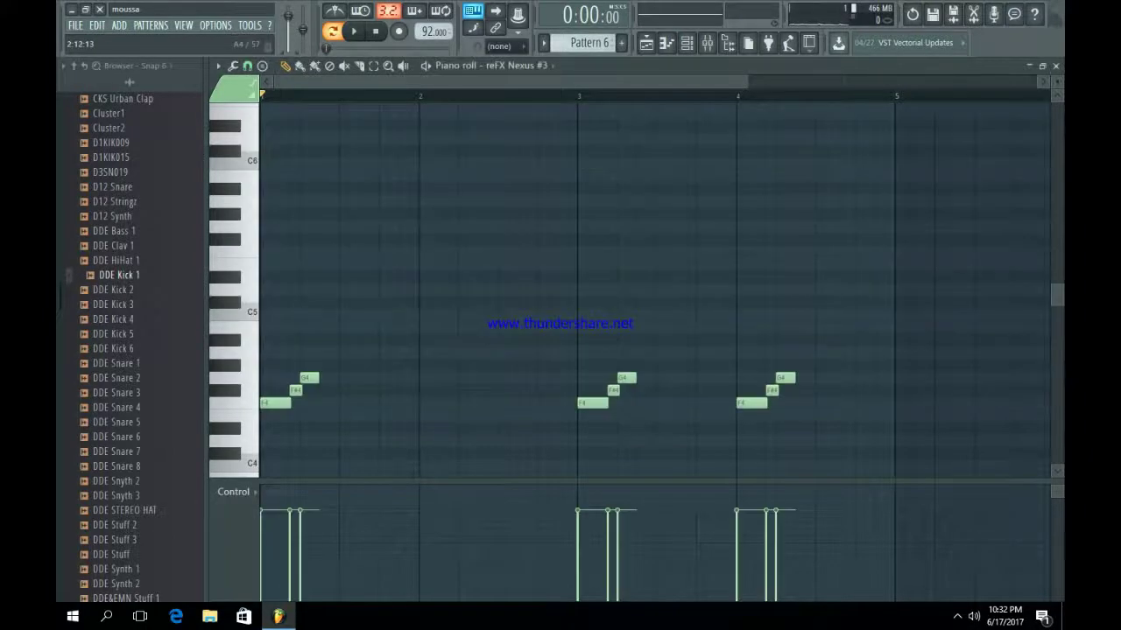
scroll(560, 350, down, 3)
drag(810, 408, 260, 134)
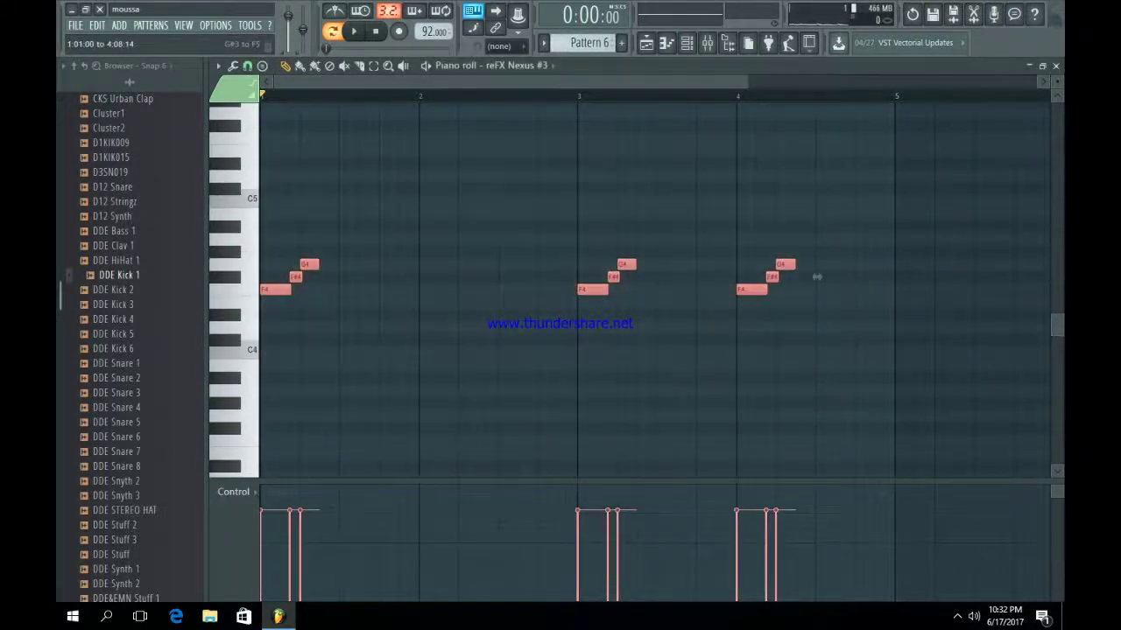
key(ctrl+Up)
key(space)
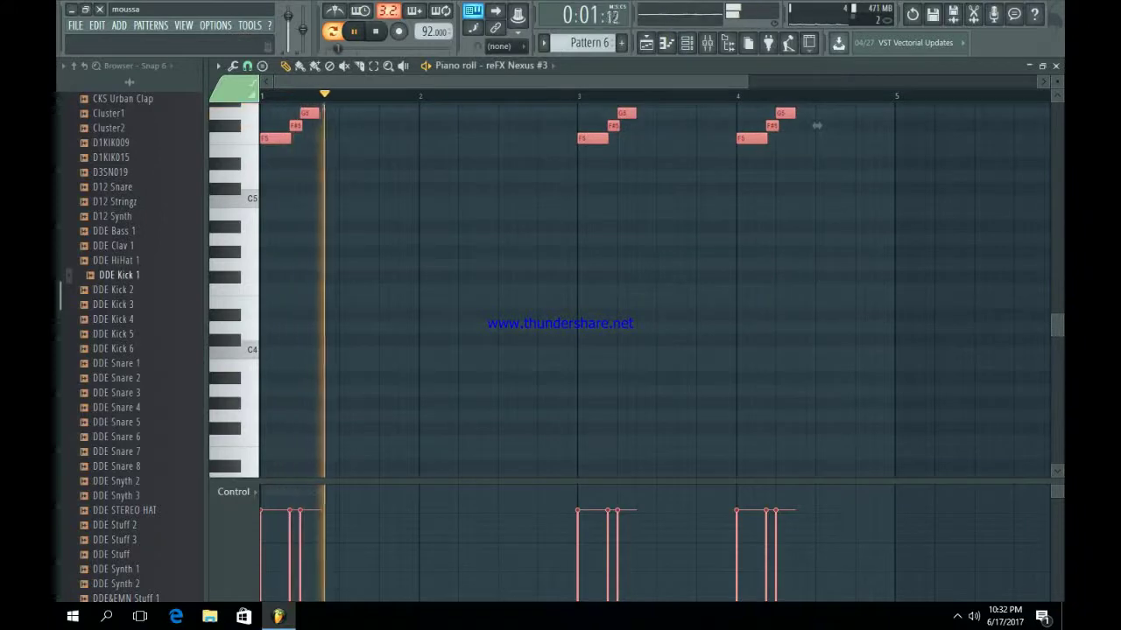
key(space)
scroll(356, 131, up, 1)
scroll(816, 144, up, 2)
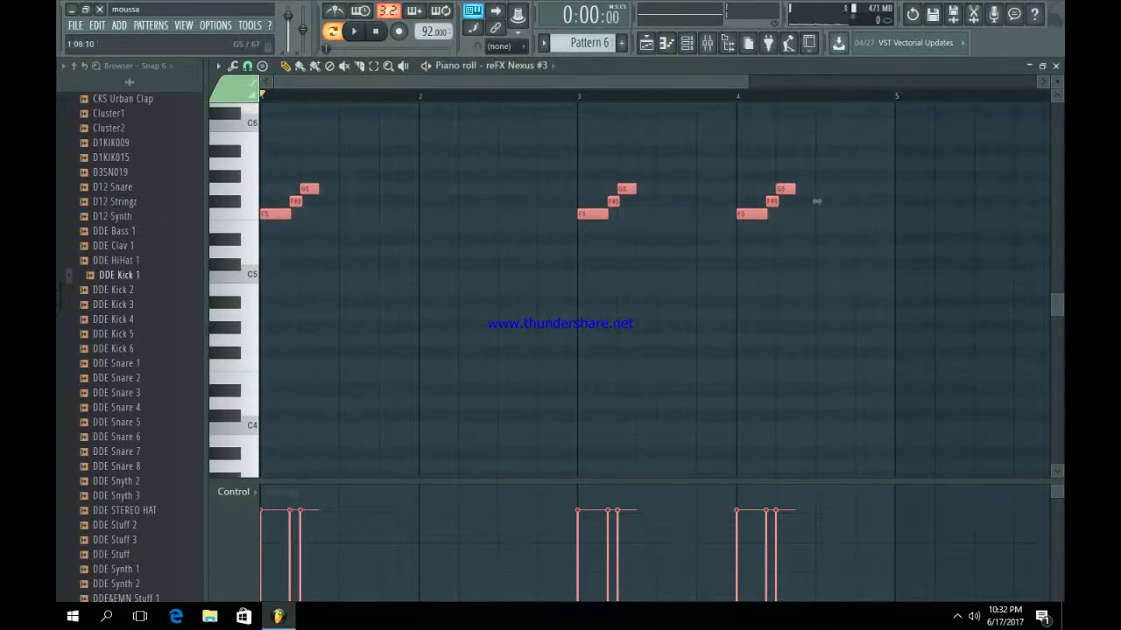
Add short F5, G5 and F5 notes in bar 2 and short G5 and F5 notes near the end of bar 4, checking with playback.
click(351, 189)
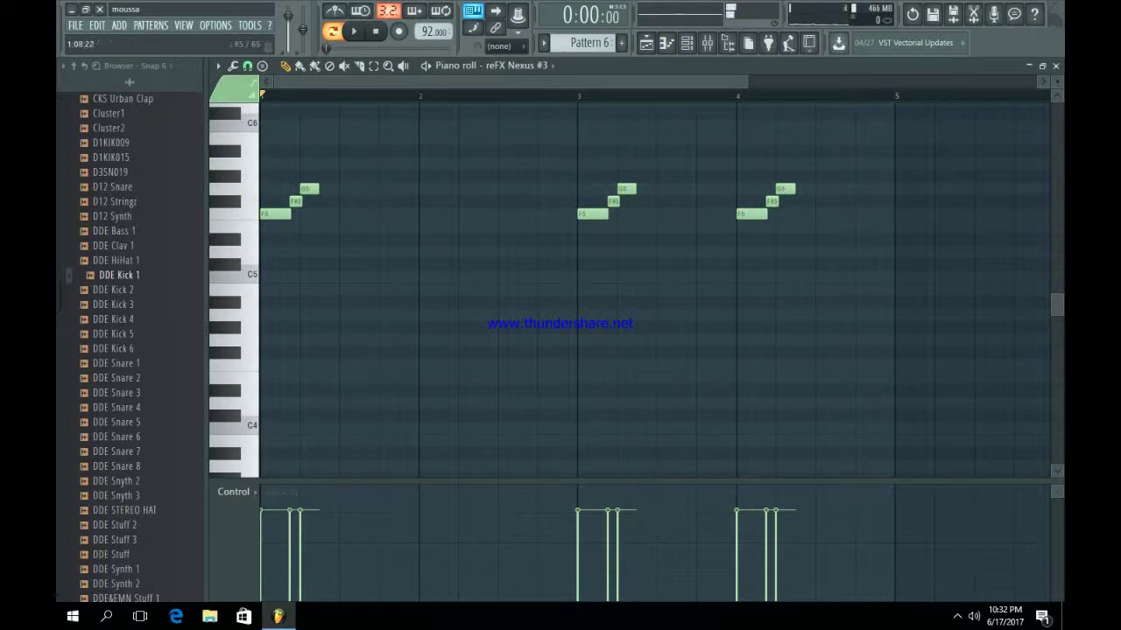
click(345, 213)
click(422, 214)
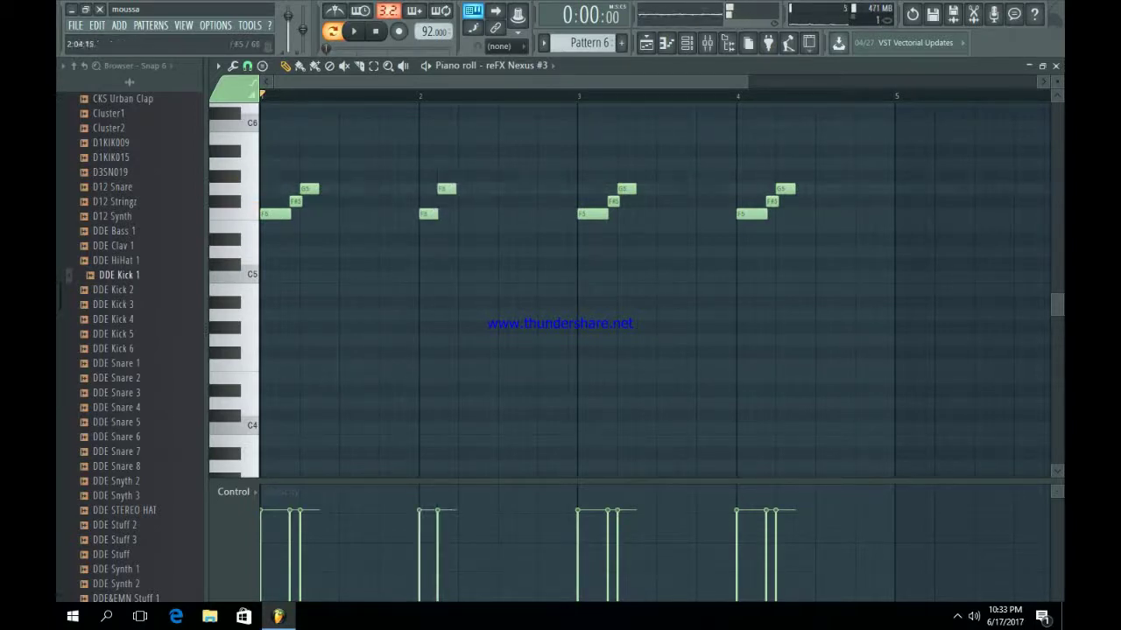
key(space)
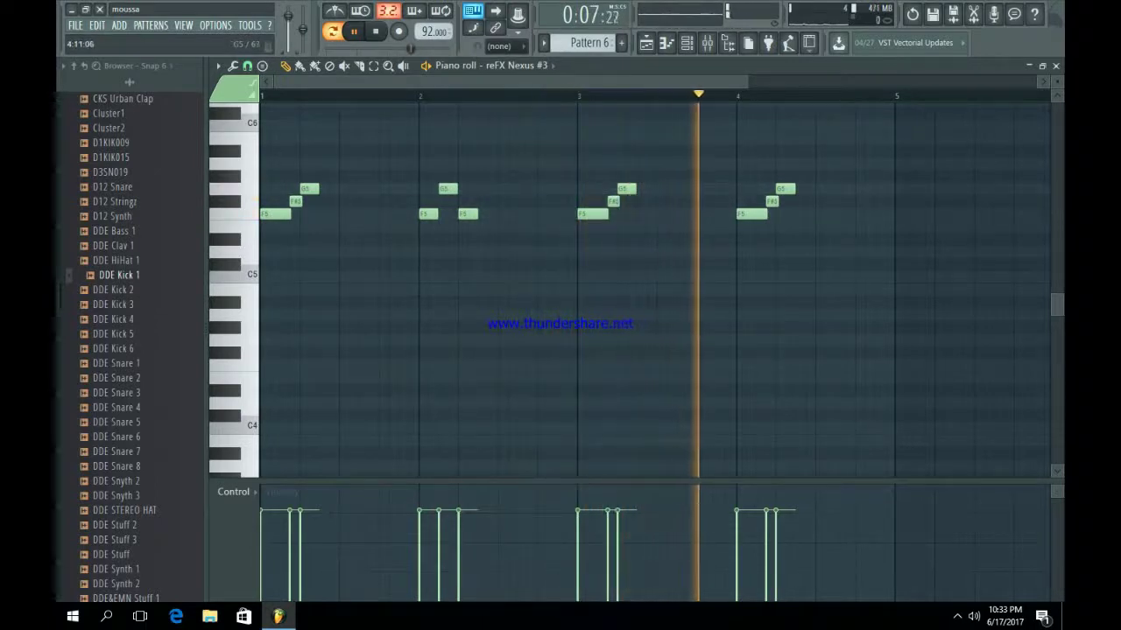
click(844, 189)
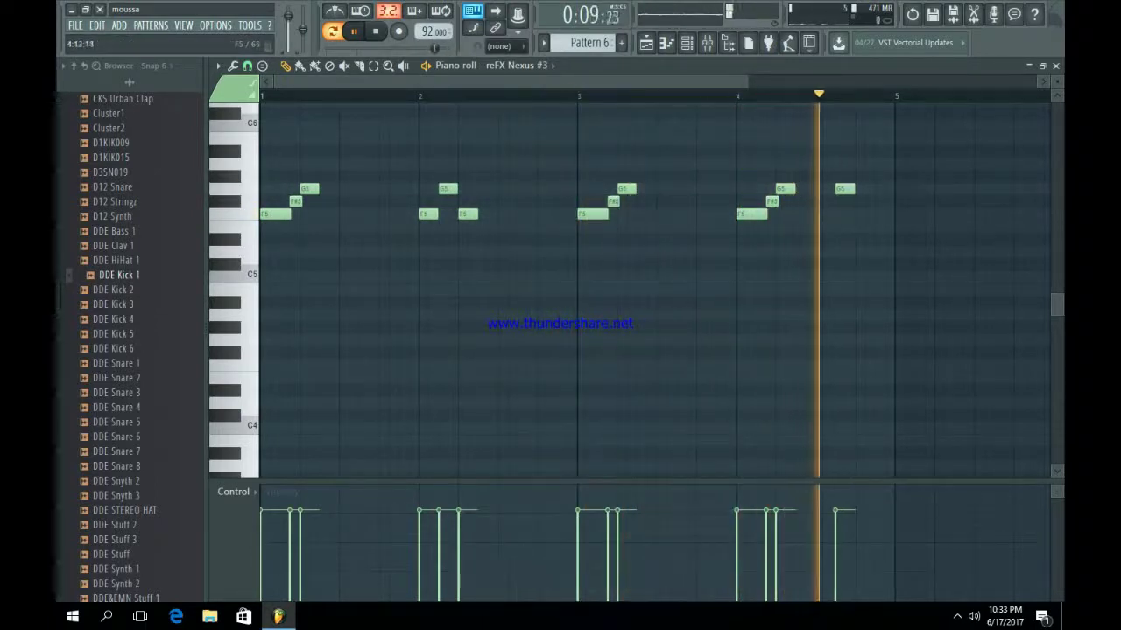
click(860, 214)
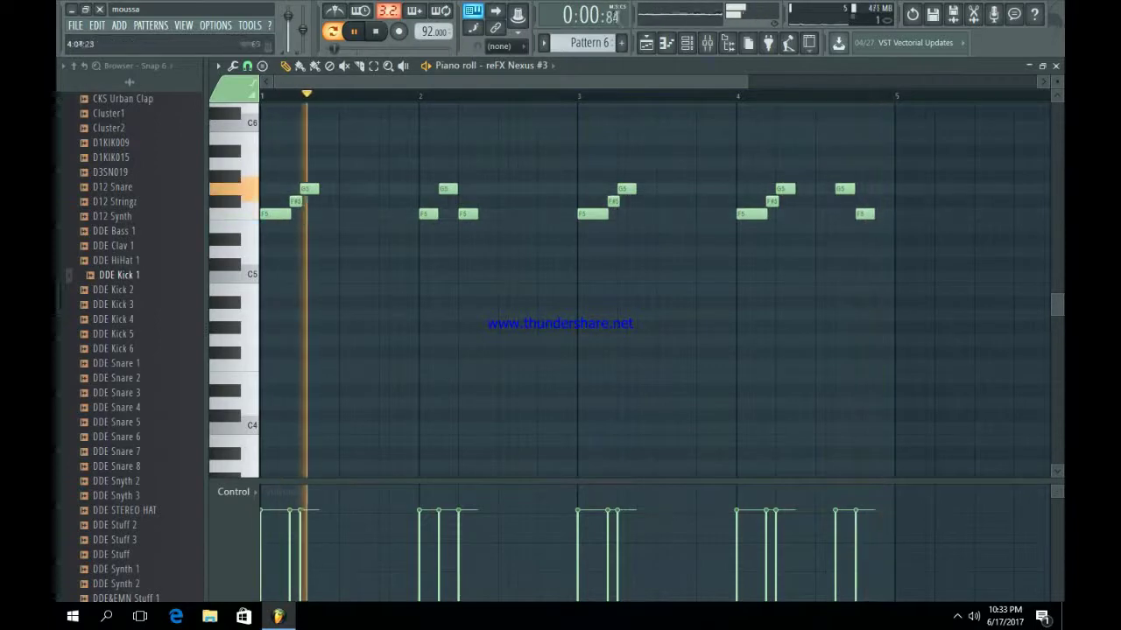
key(space)
Place Pattern 6 on Track 6 of the playlist from bar 1 and duplicate it three times to fill bars 1 to 16.
click(646, 43)
click(333, 319)
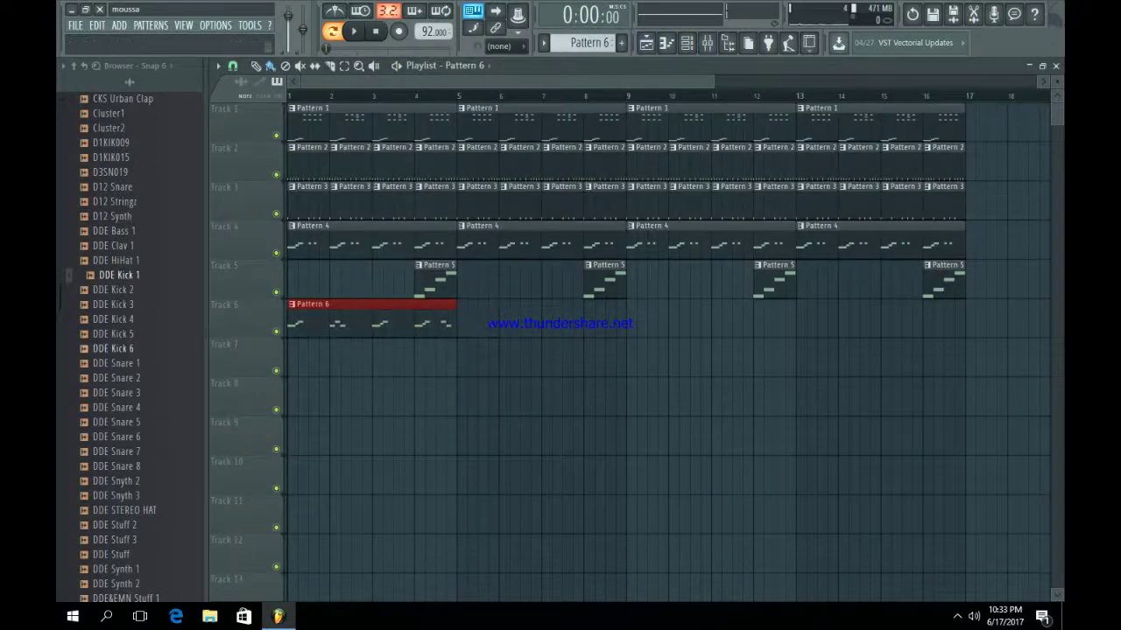
key(ctrl+b)
key(ctrl+b)
key(ctrl+b)
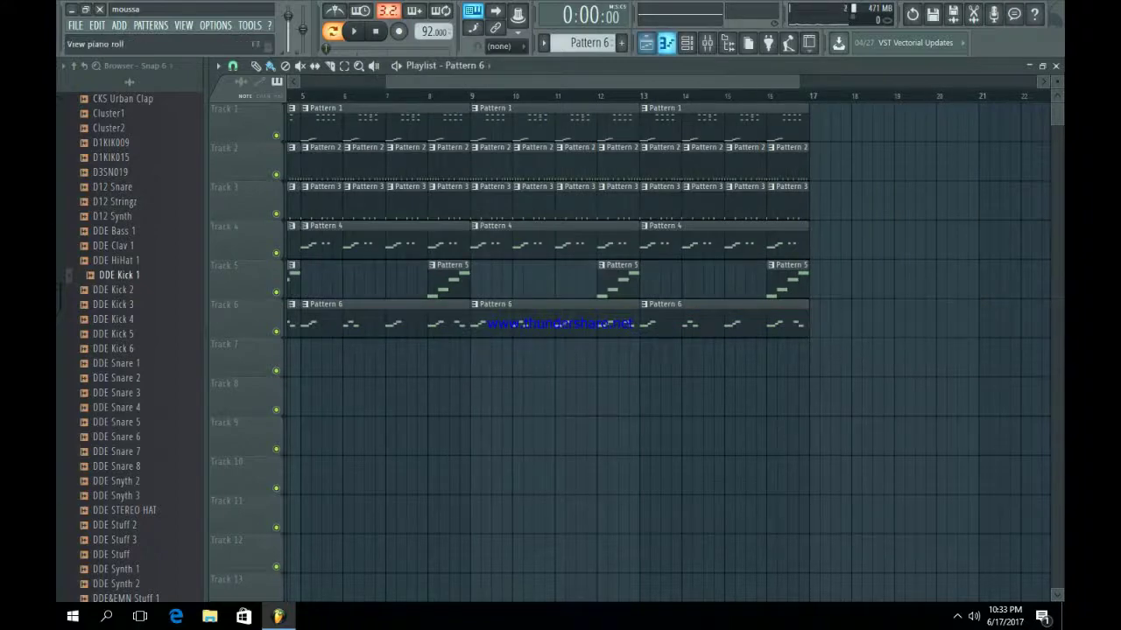
key(F6)
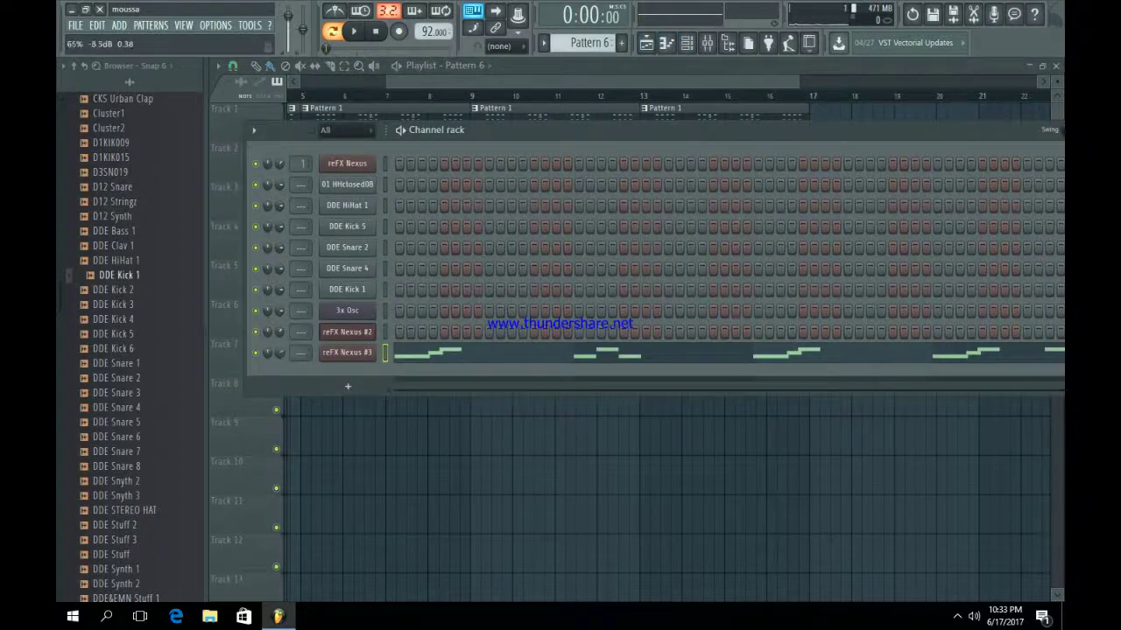
key(F6)
drag(388, 82, 300, 81)
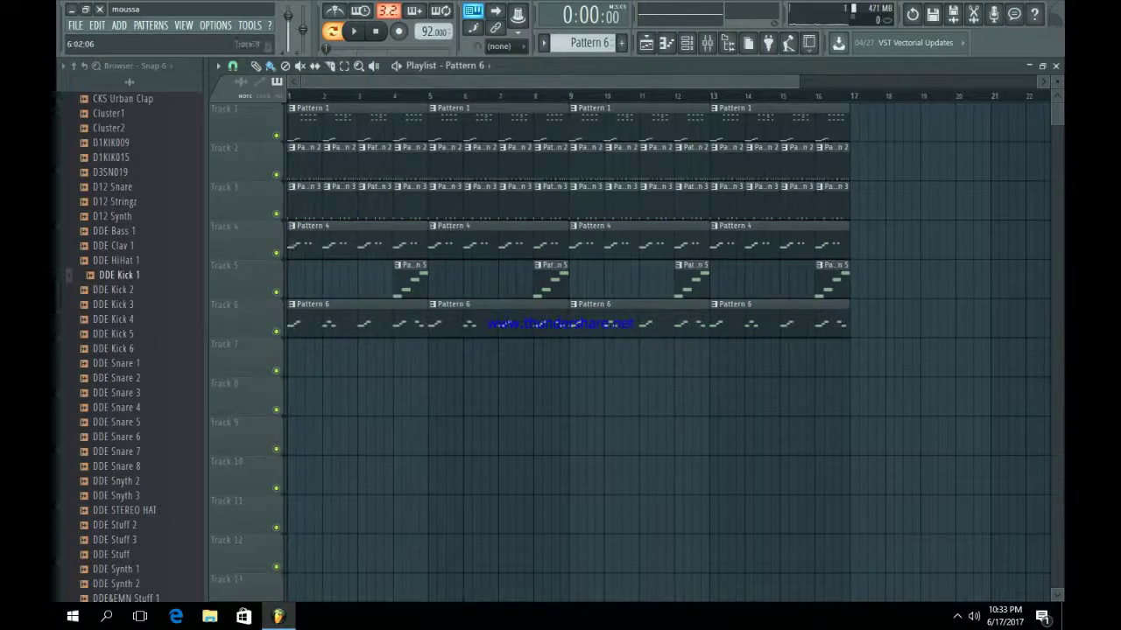